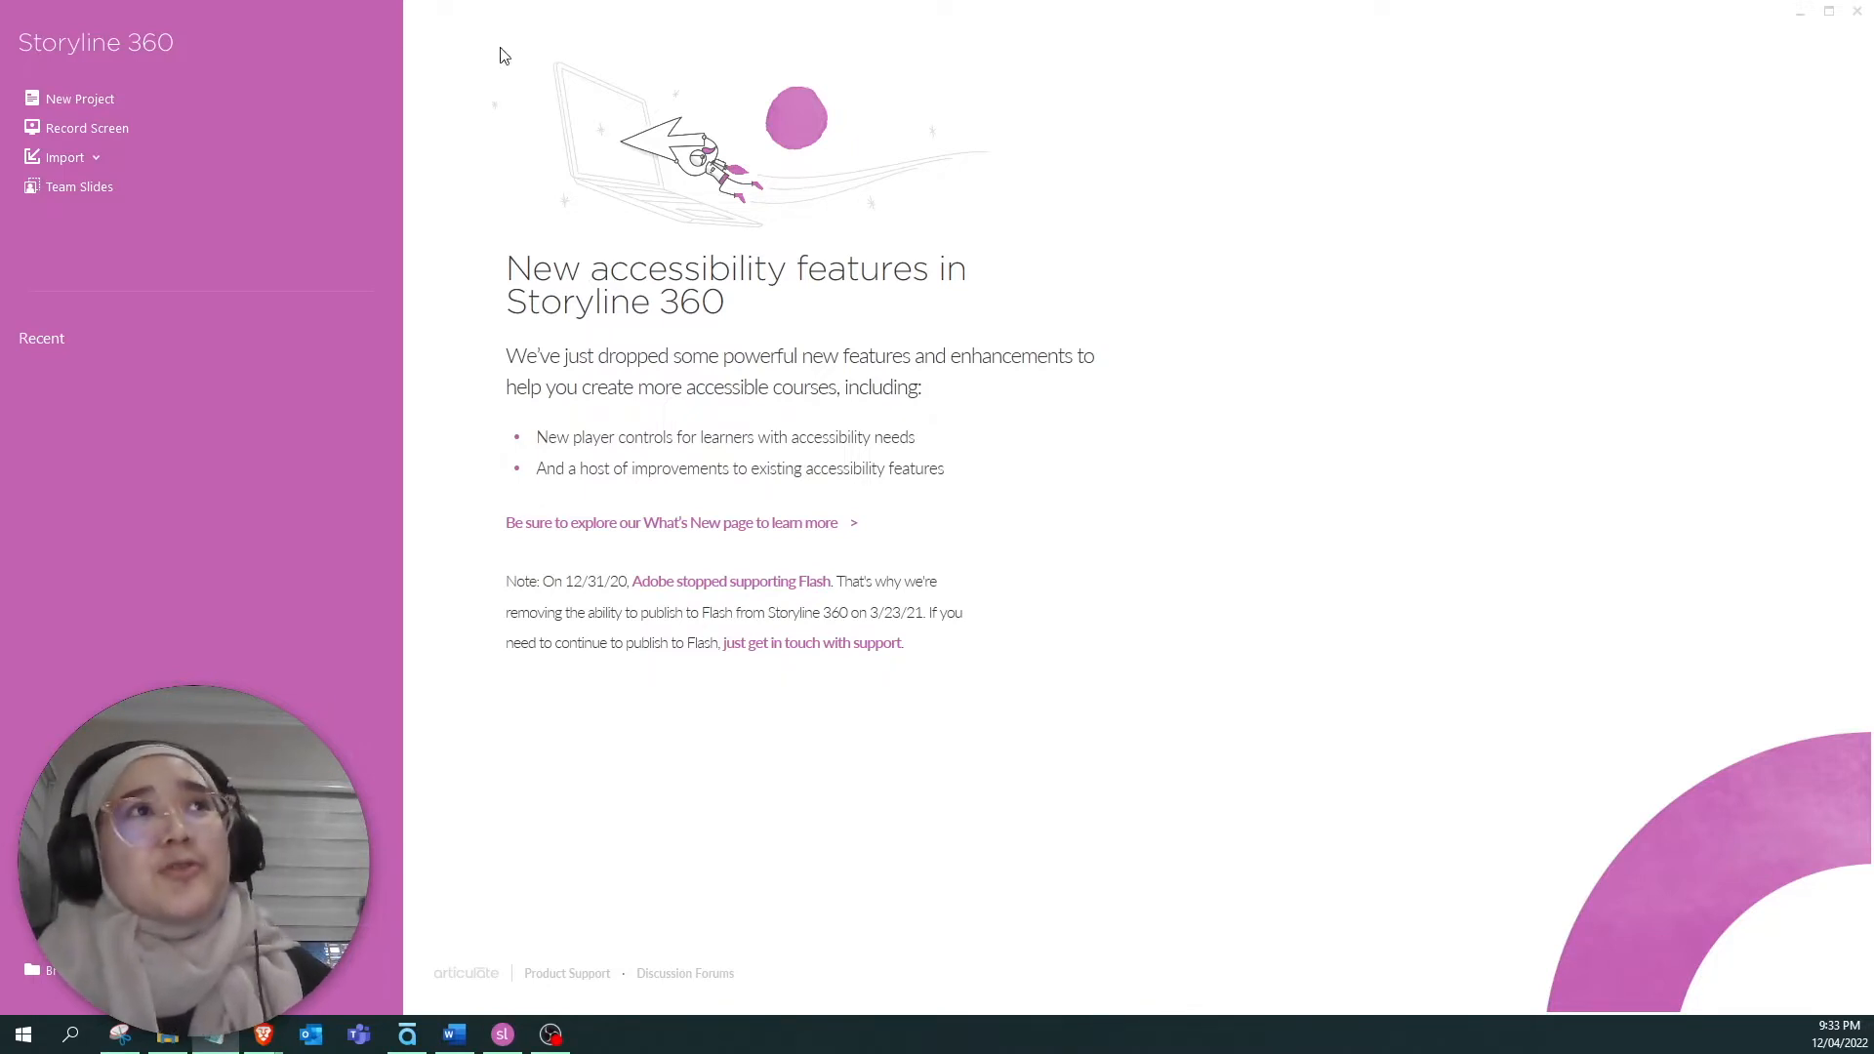
# Create a new project and open its untitled first slide for editing.
pyautogui.click(93, 99)
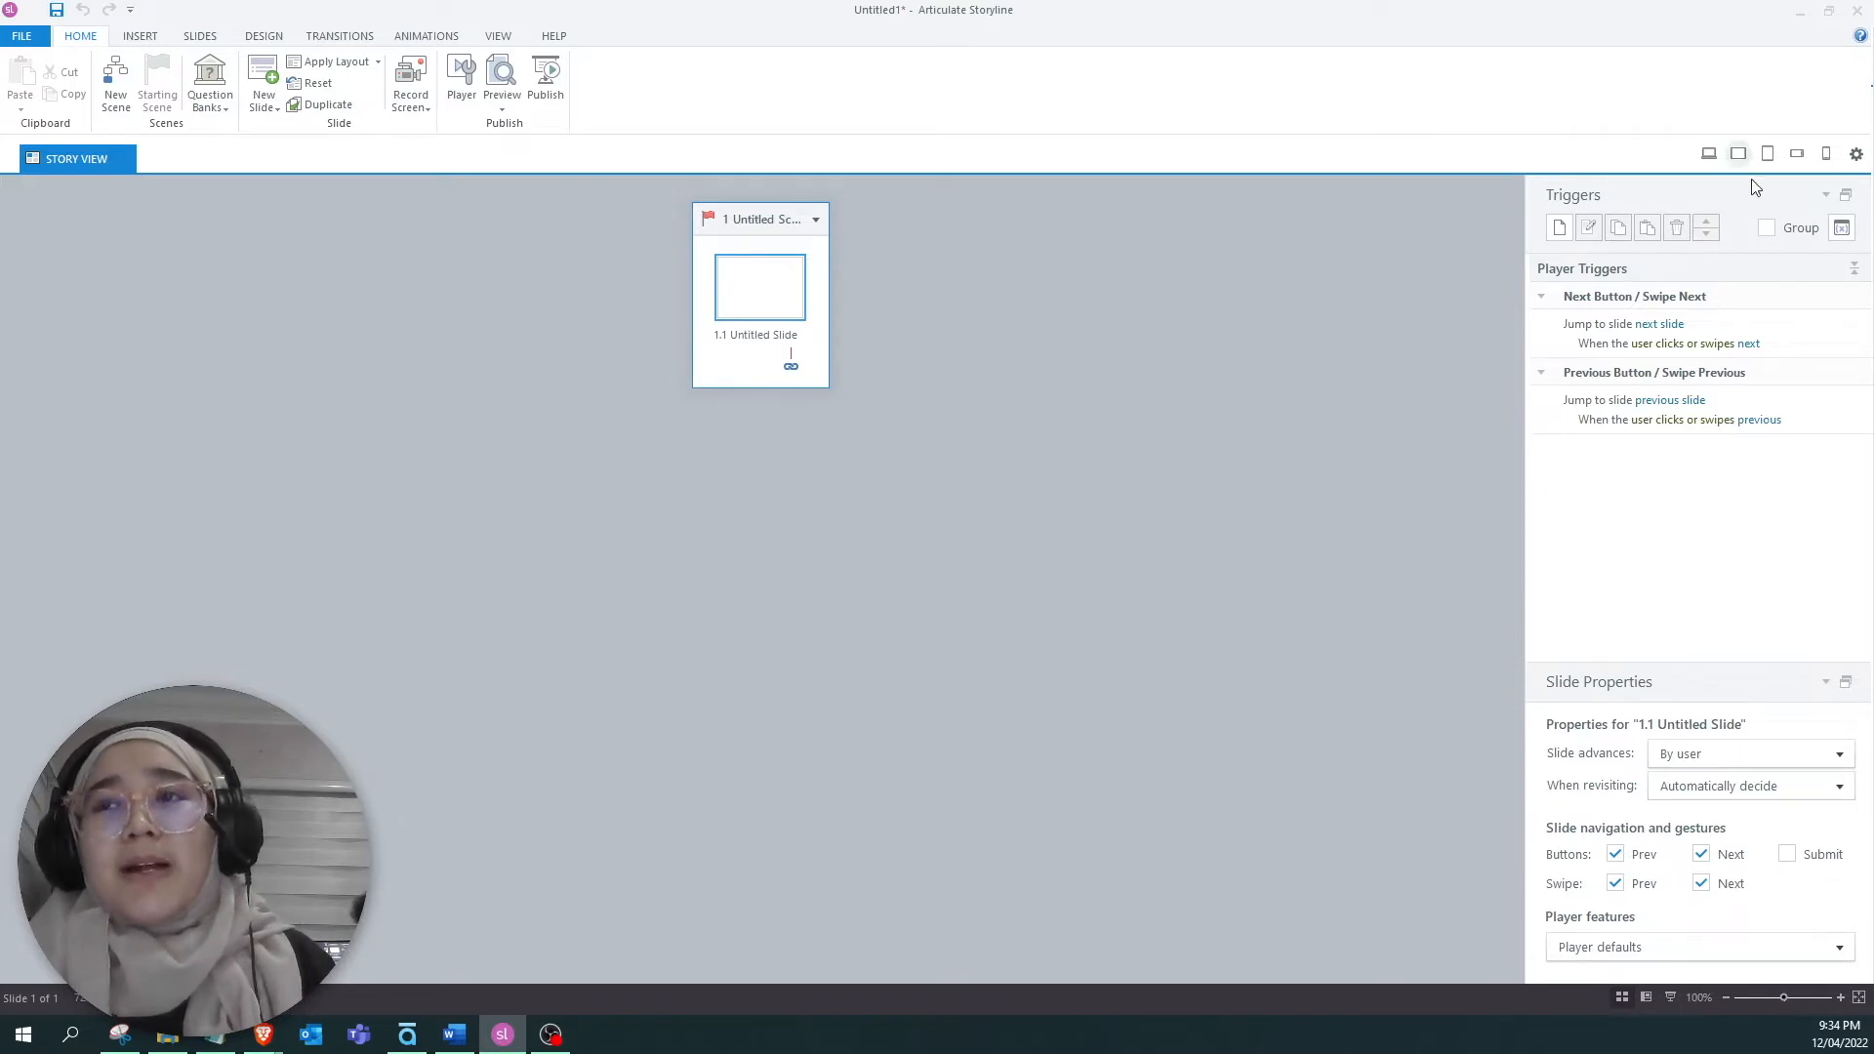
pyautogui.doubleClick(773, 294)
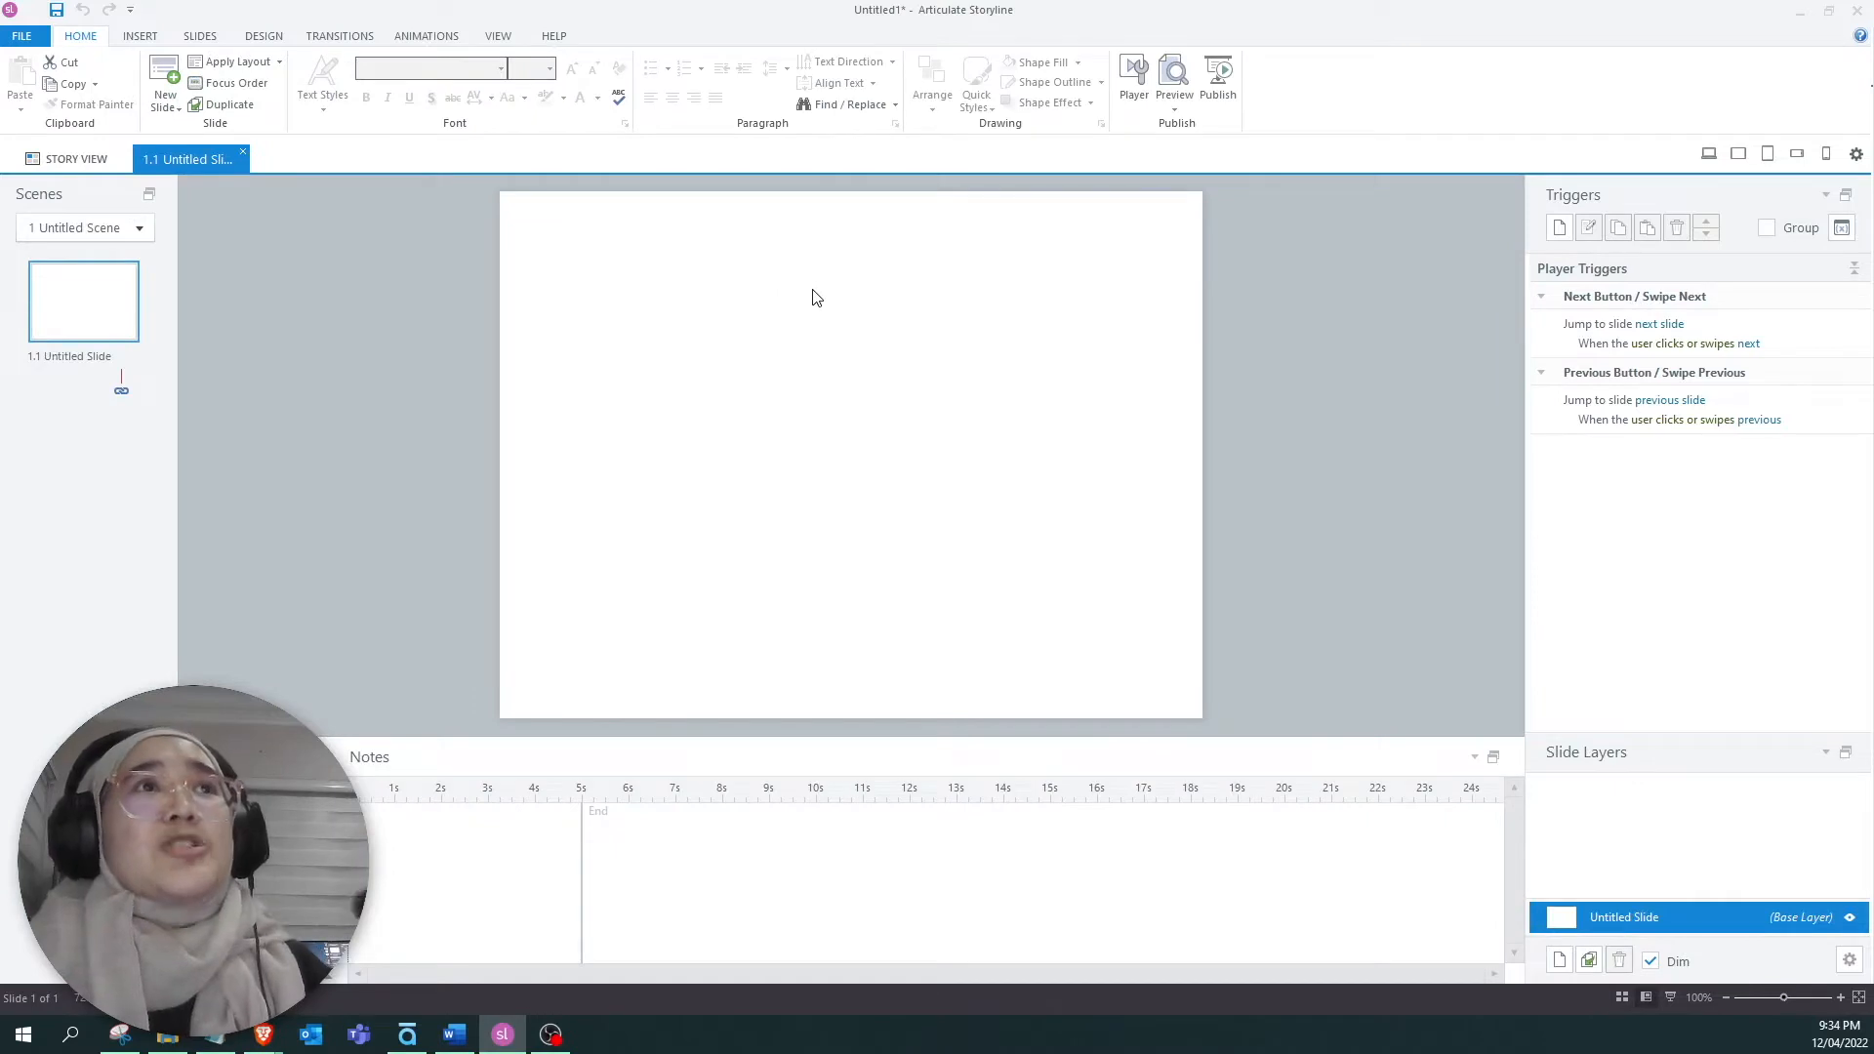
pyautogui.click(142, 230)
pyautogui.click(49, 207)
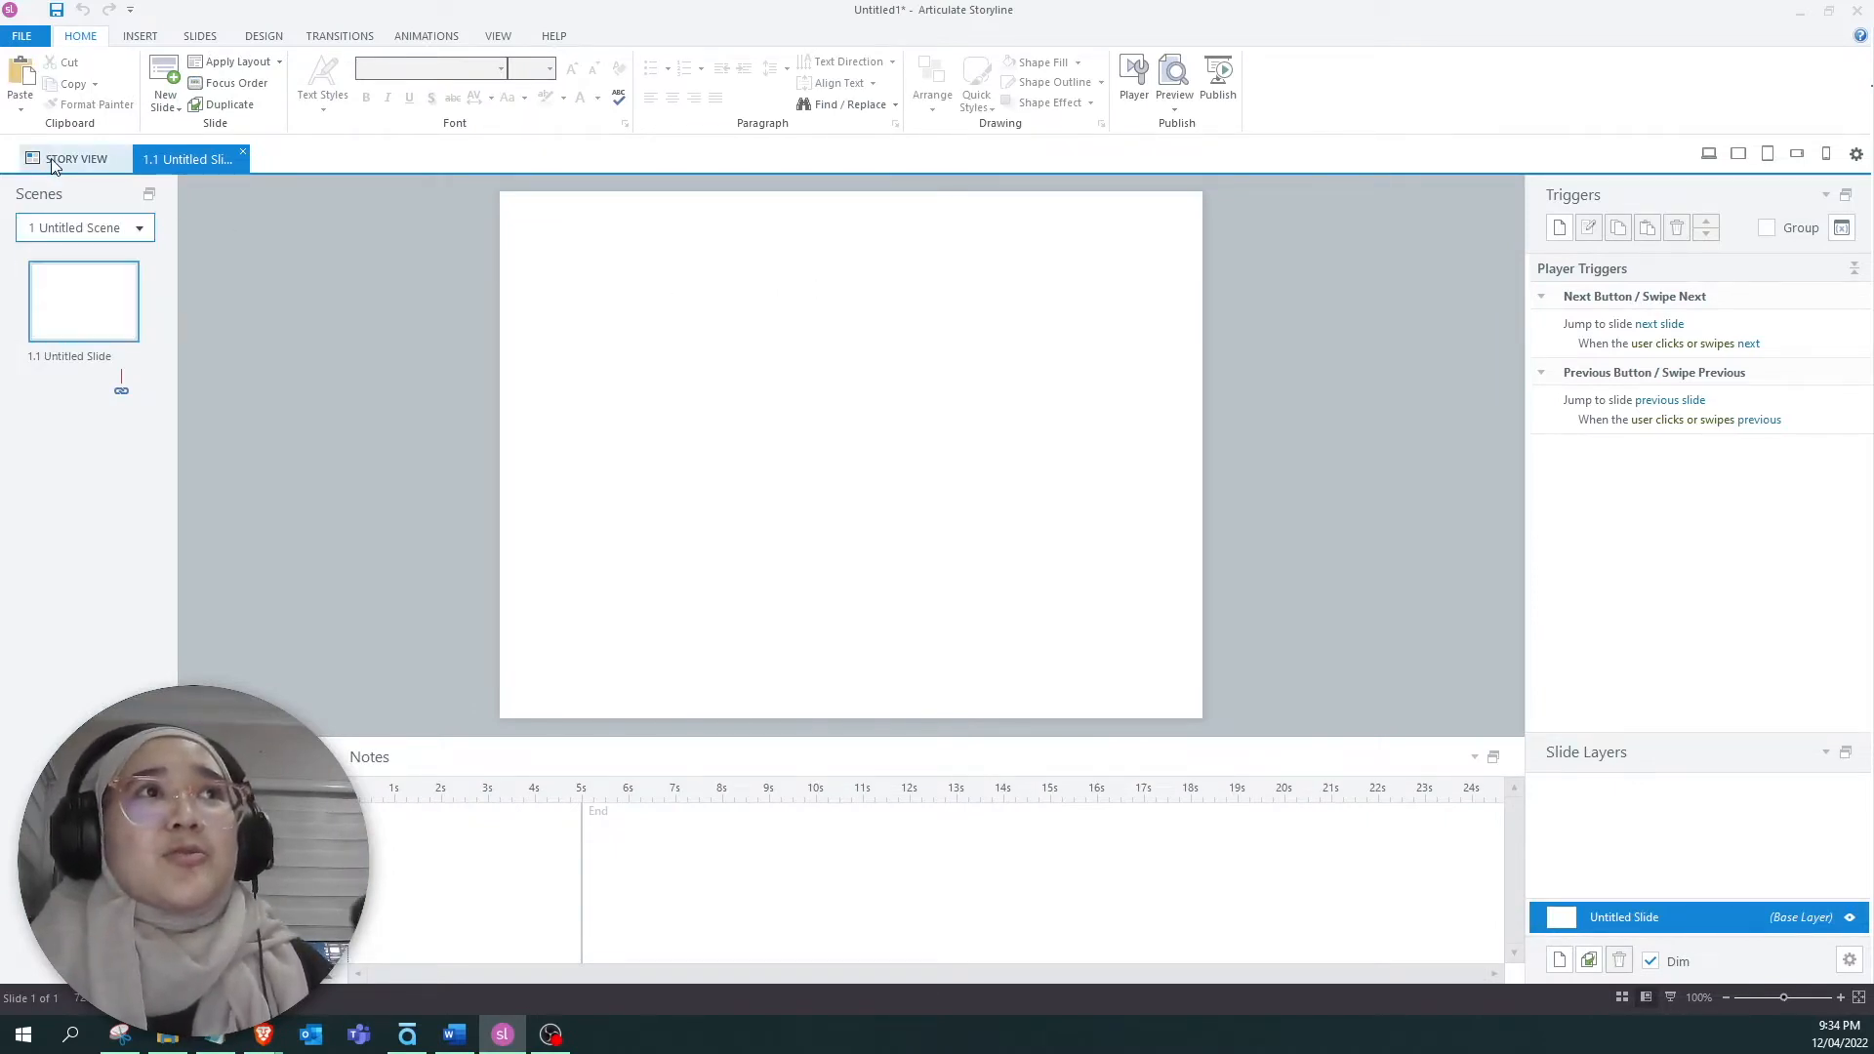
pyautogui.click(59, 159)
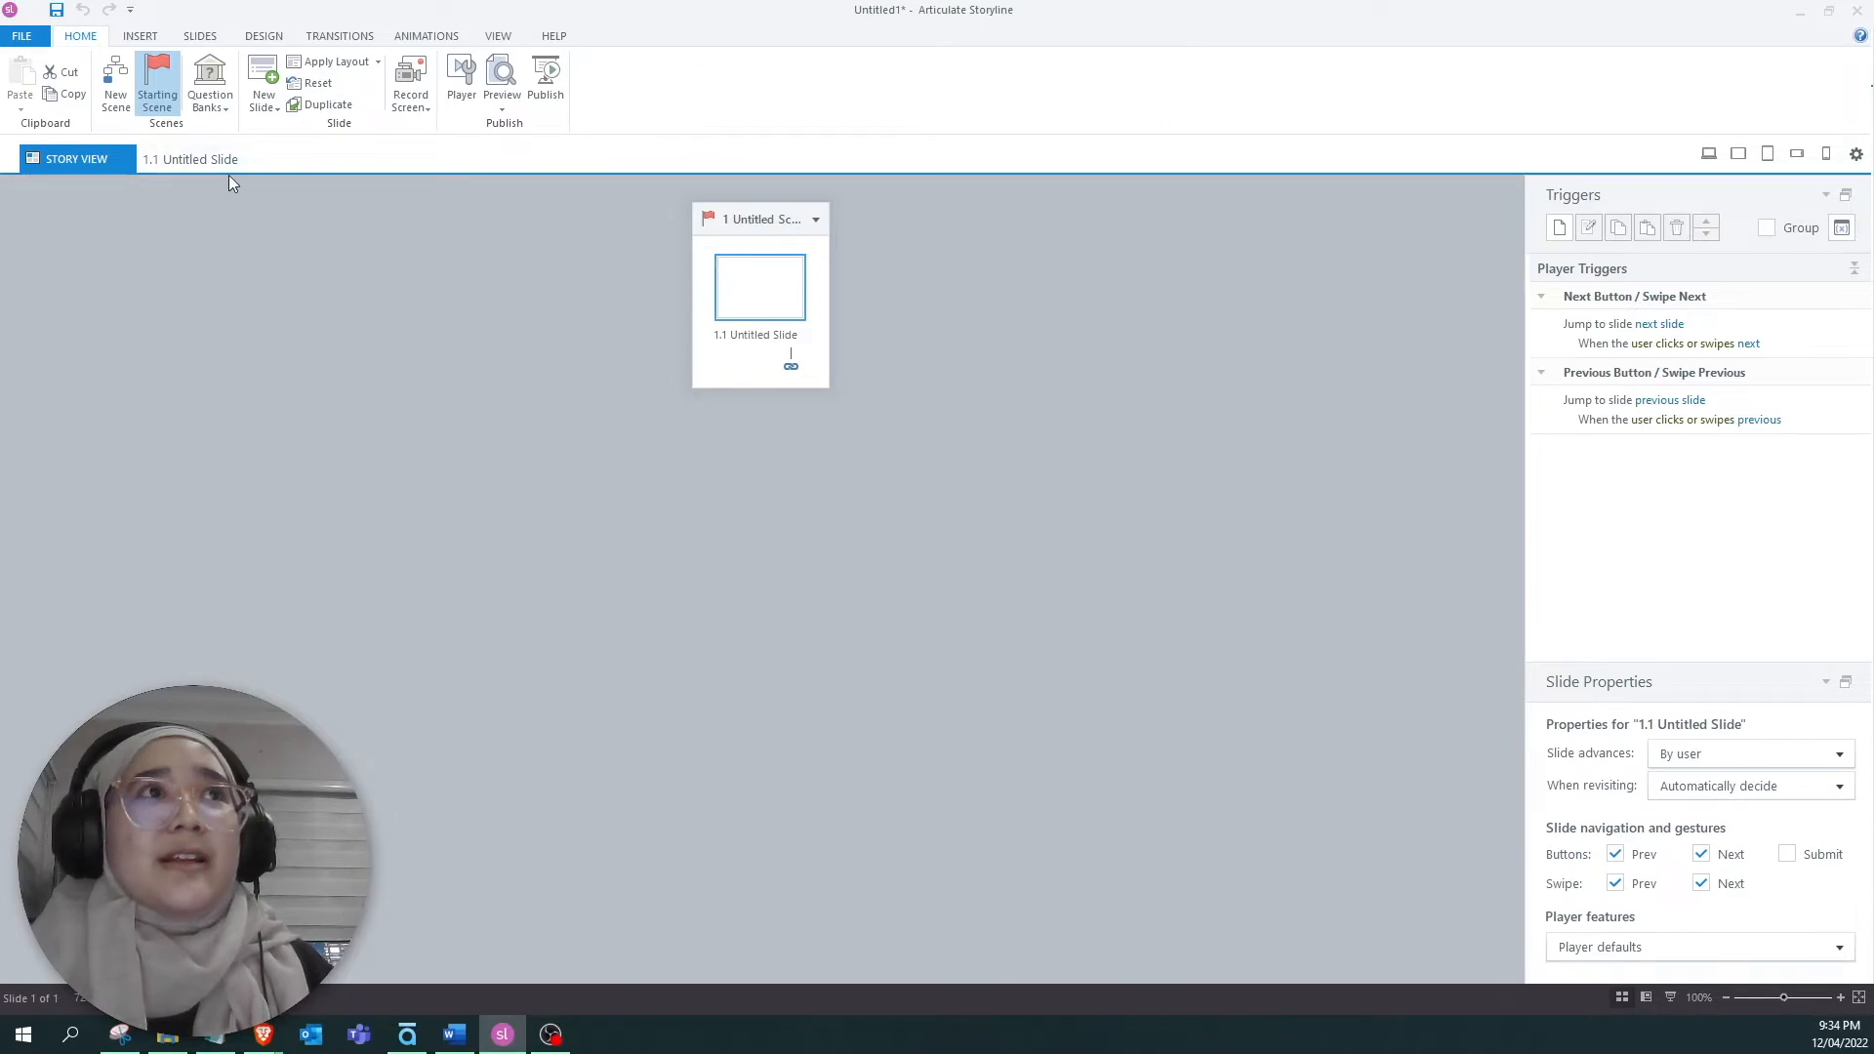
pyautogui.click(186, 159)
pyautogui.click(140, 228)
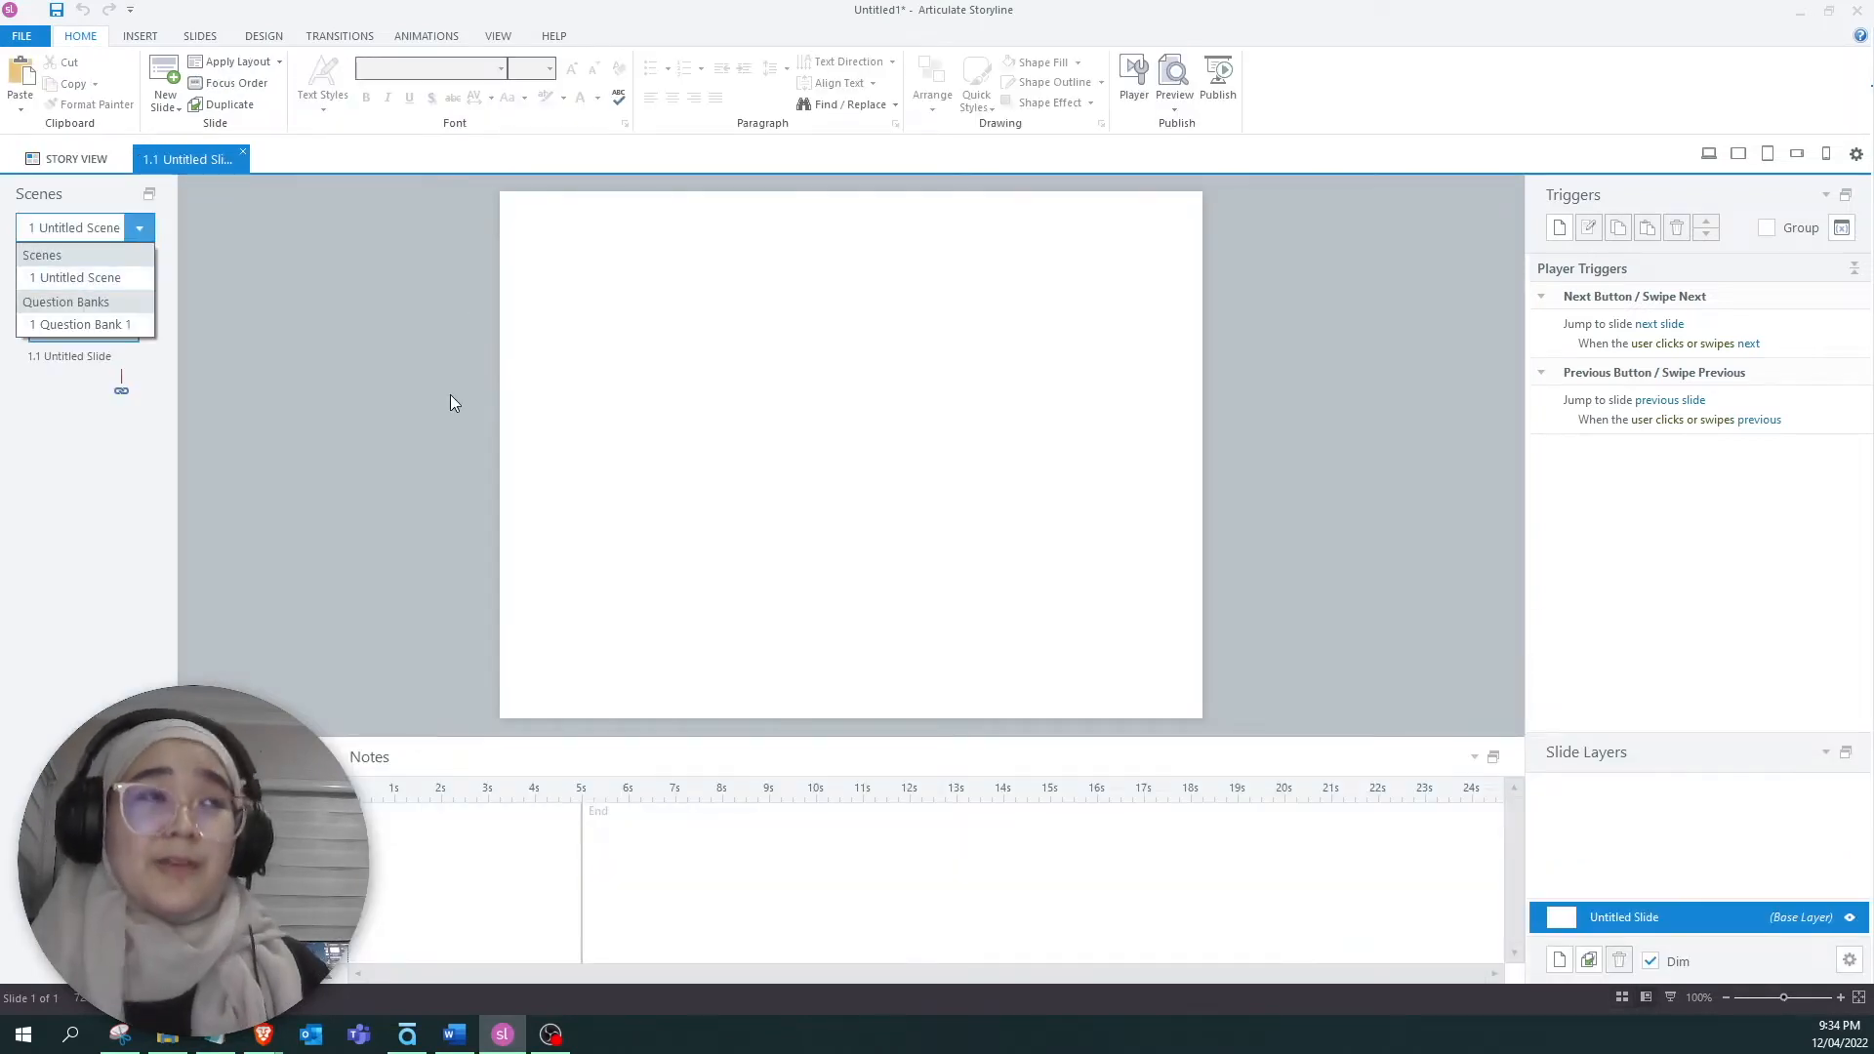
pyautogui.click(149, 239)
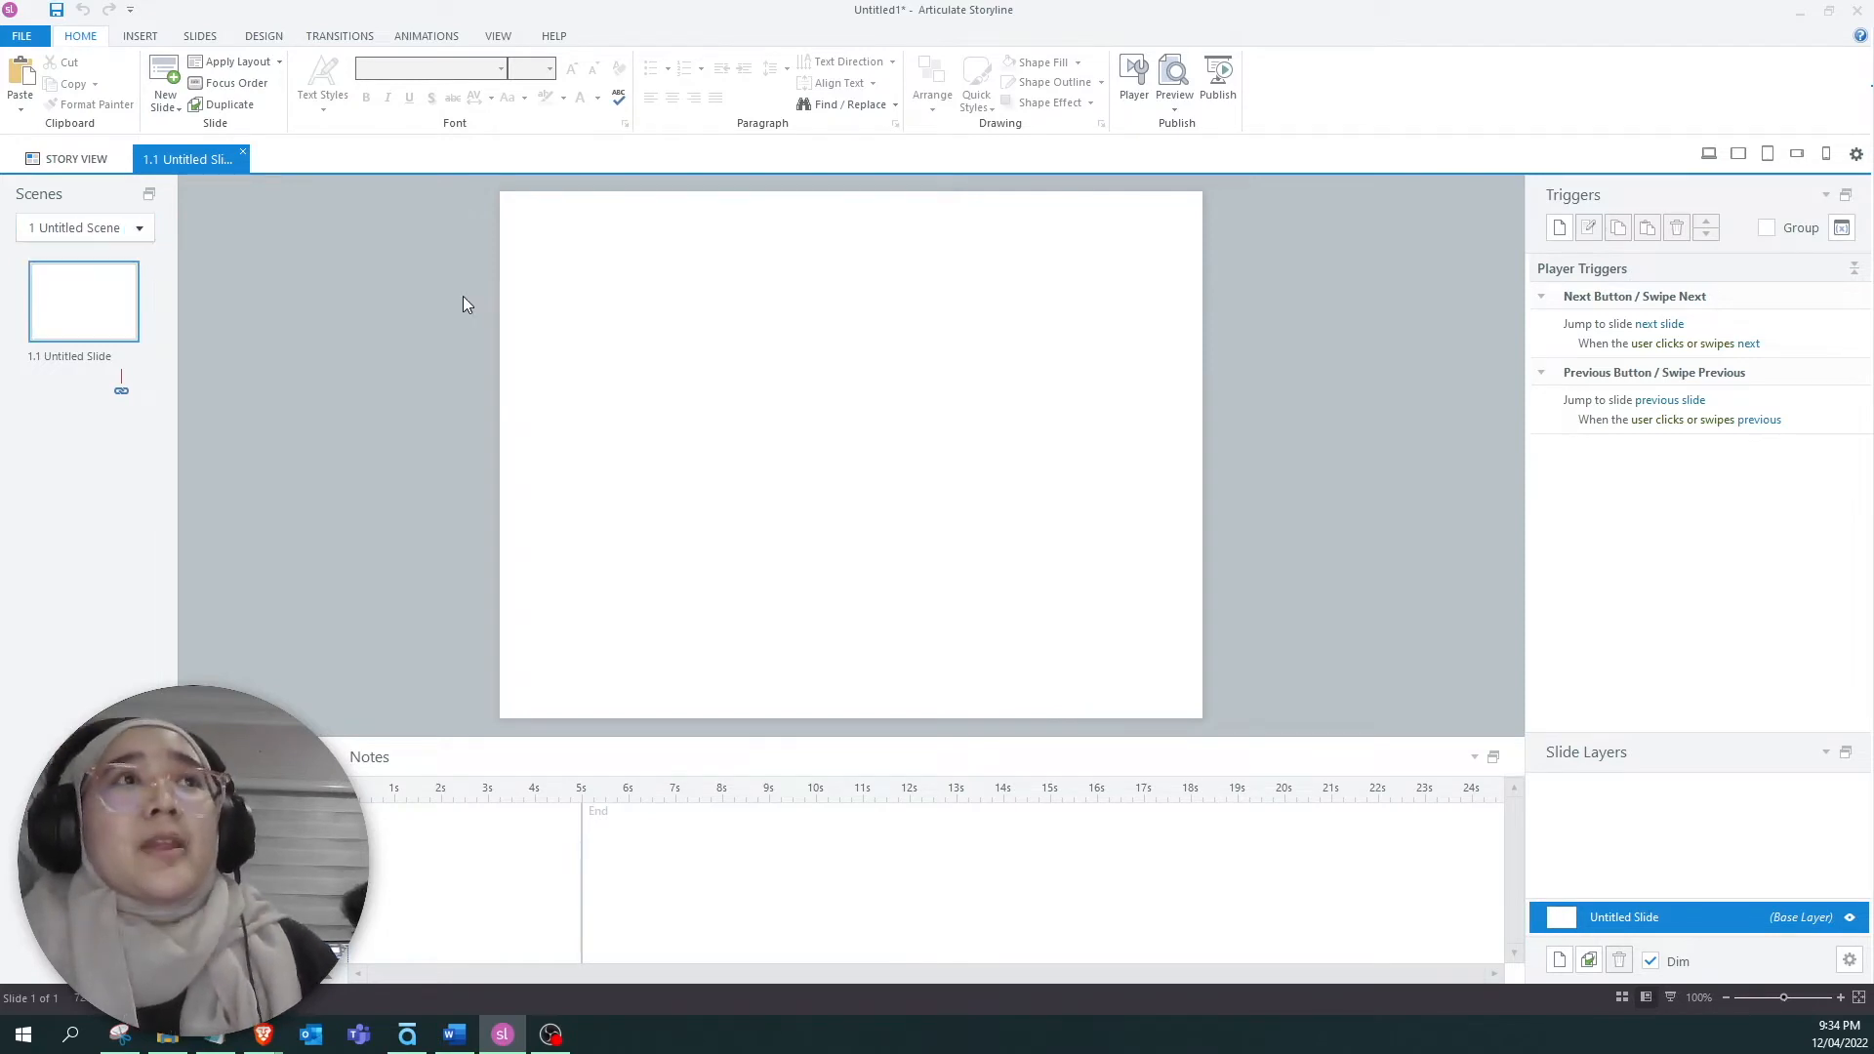
# Open the character library for insertion on the slide and choose the illustrated character Lily.
pyautogui.click(138, 39)
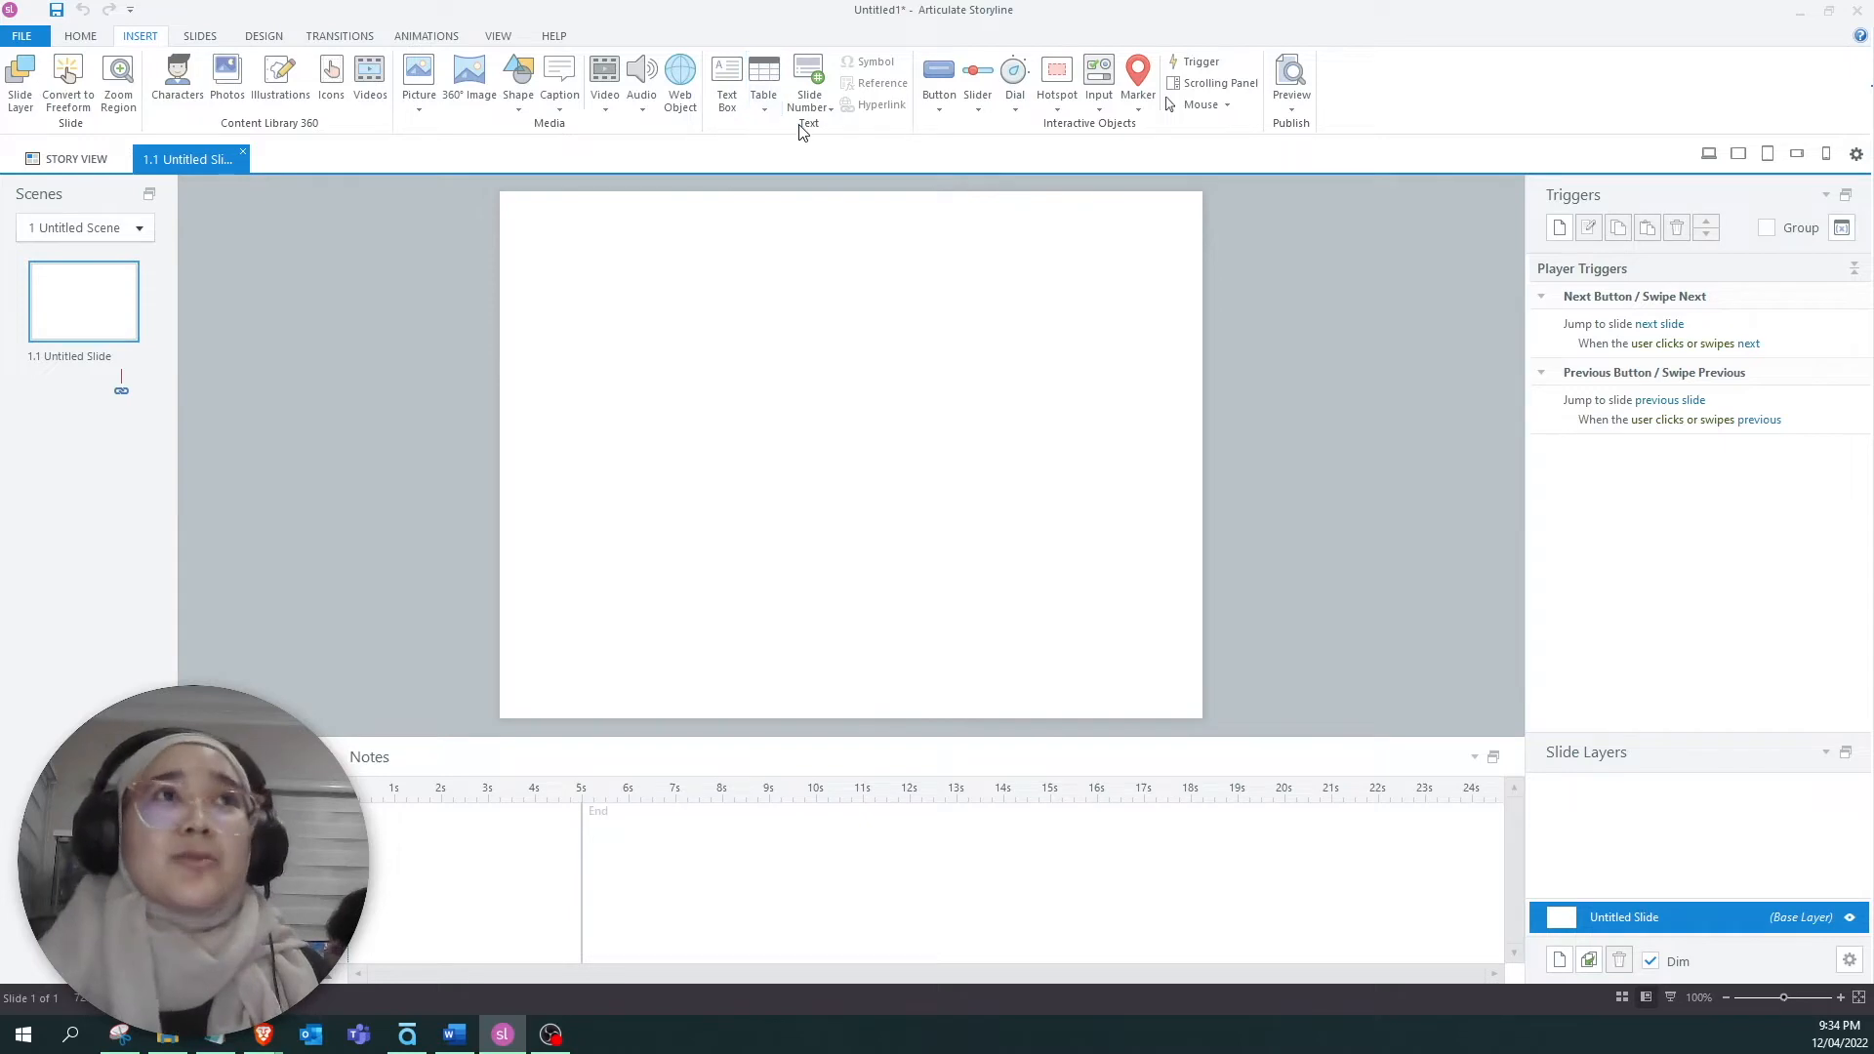
pyautogui.click(184, 95)
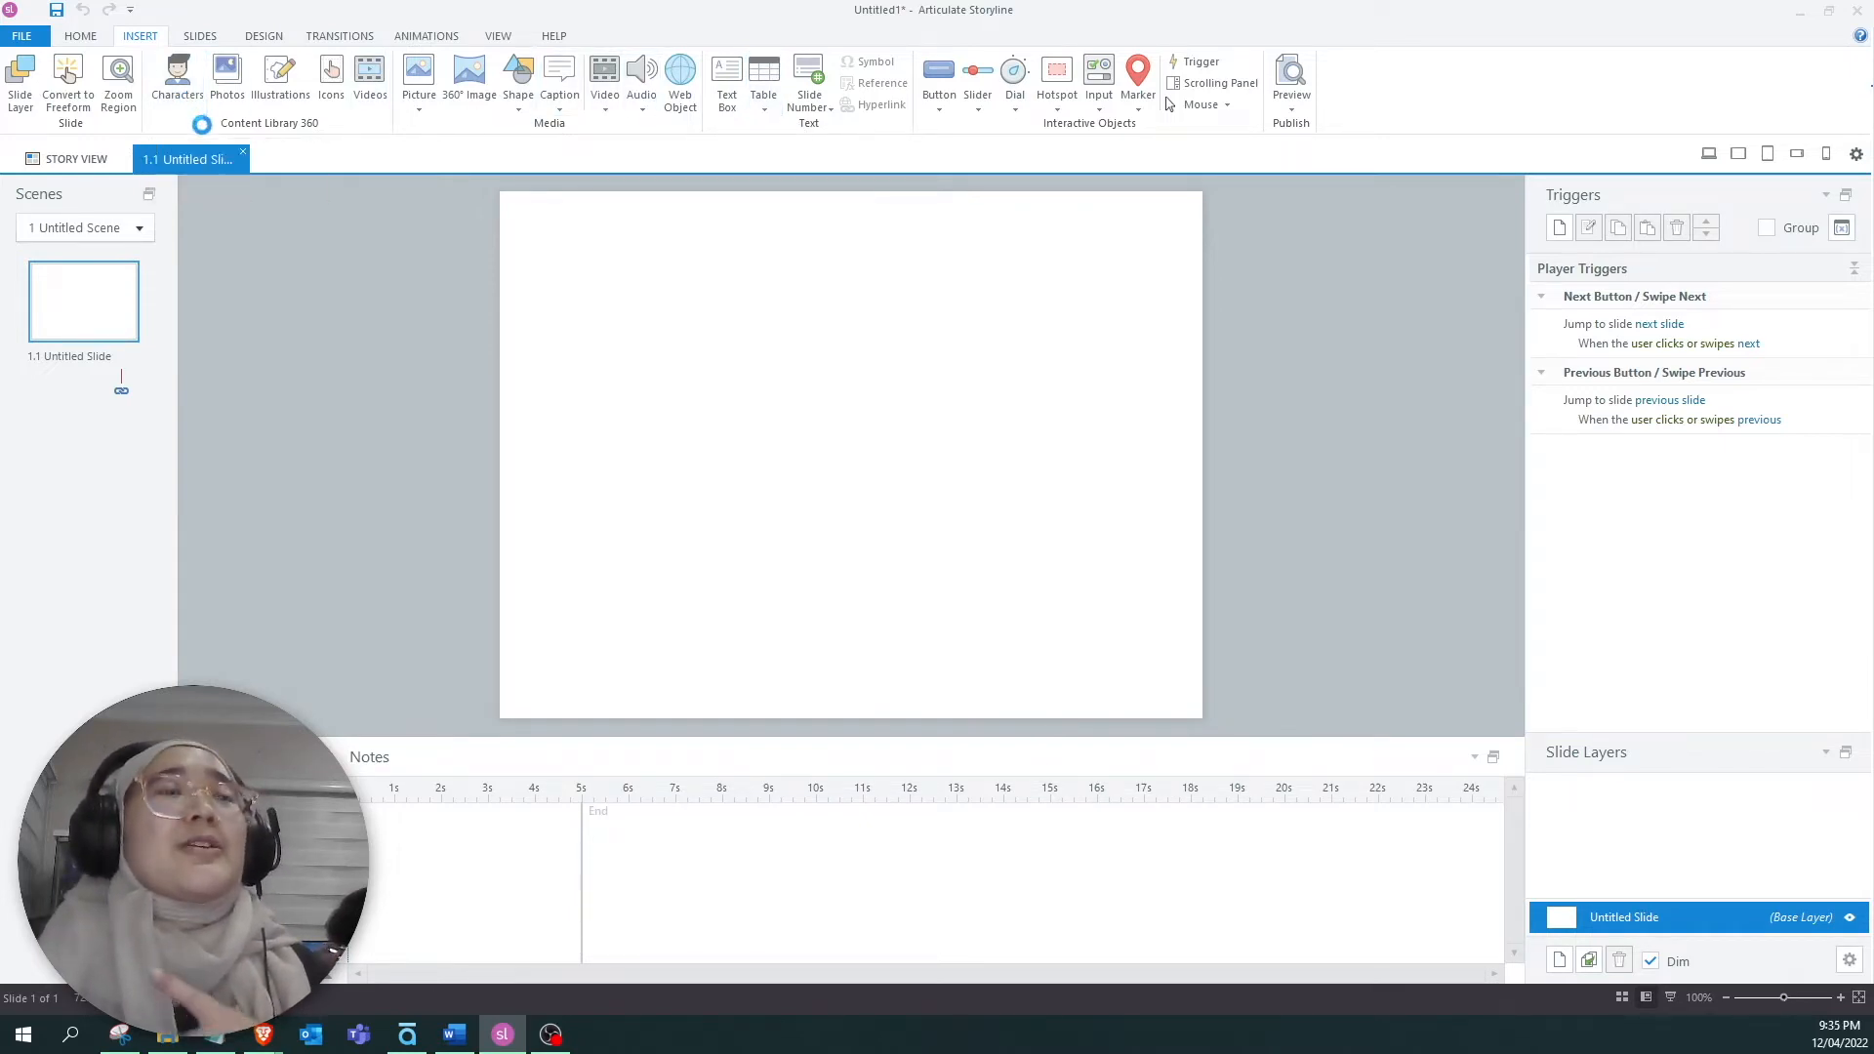
pyautogui.moveTo(1292, 324); pyautogui.dragTo(1306, 283)
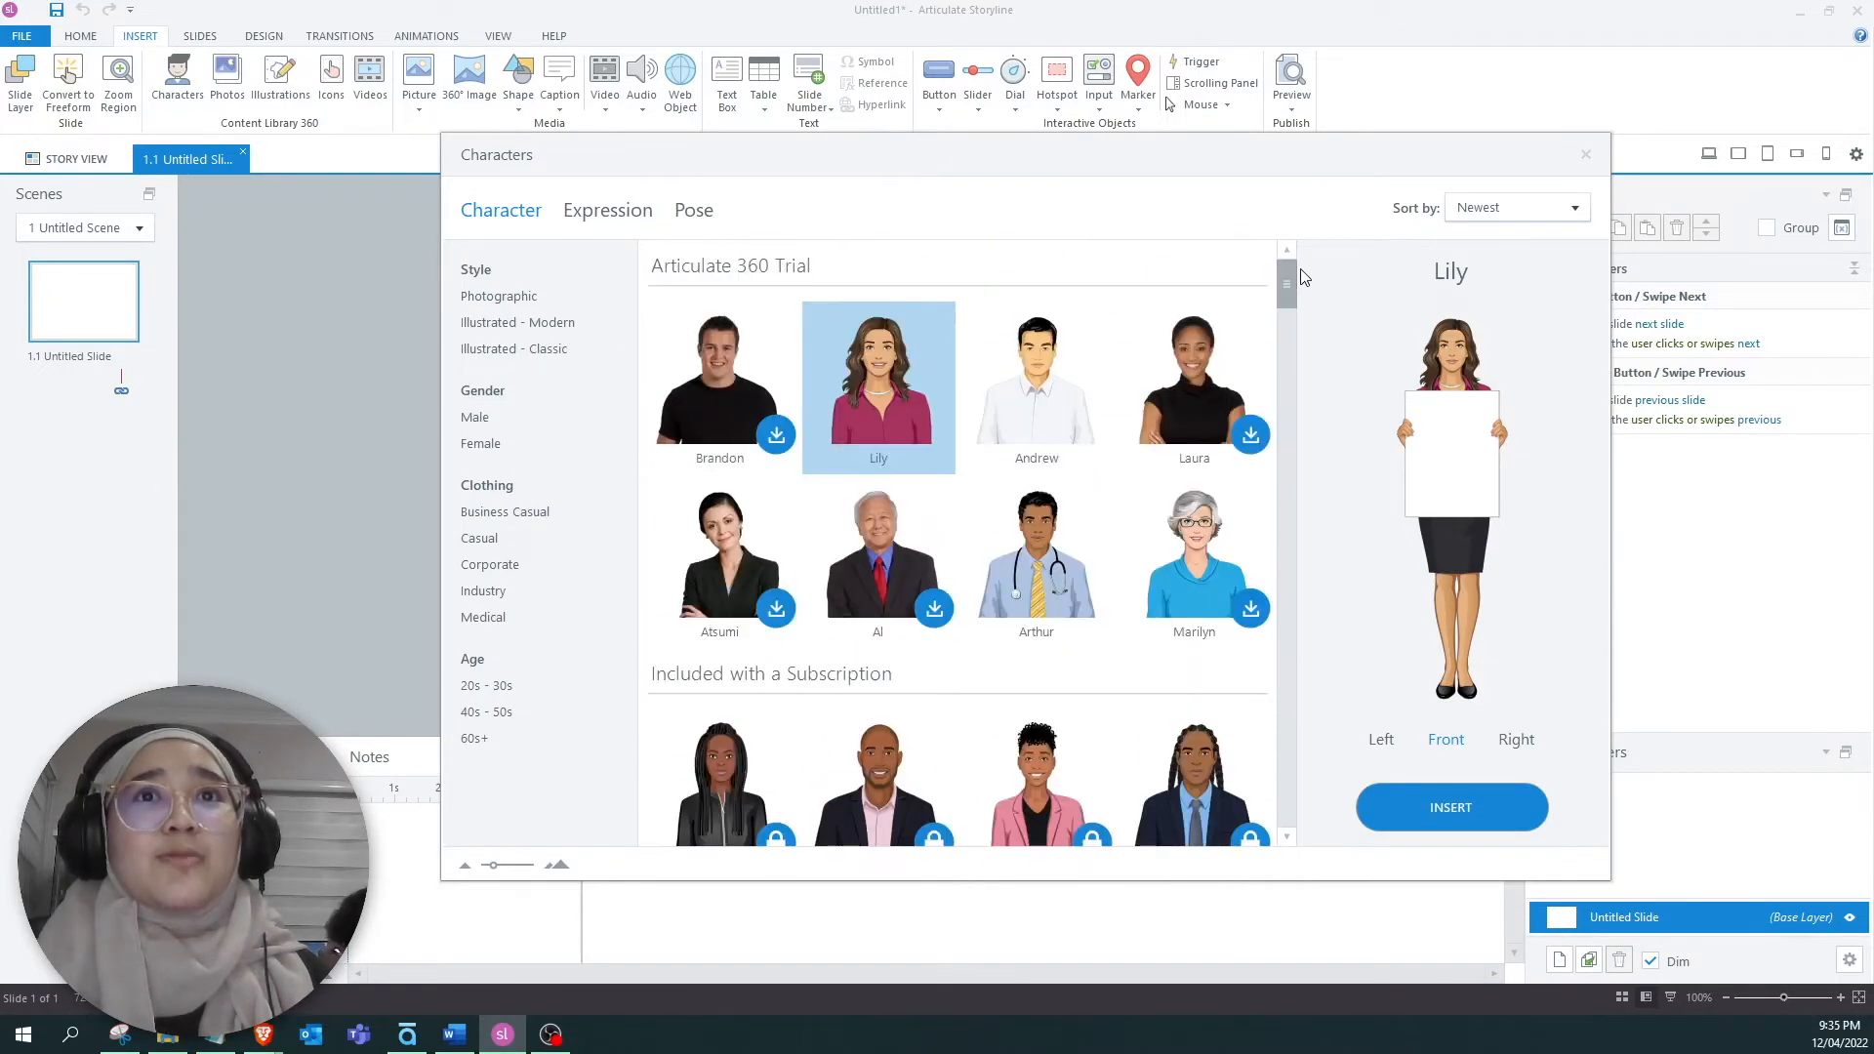
pyautogui.scroll(-10, 717, 488)
pyautogui.scroll(10, 1197, 695)
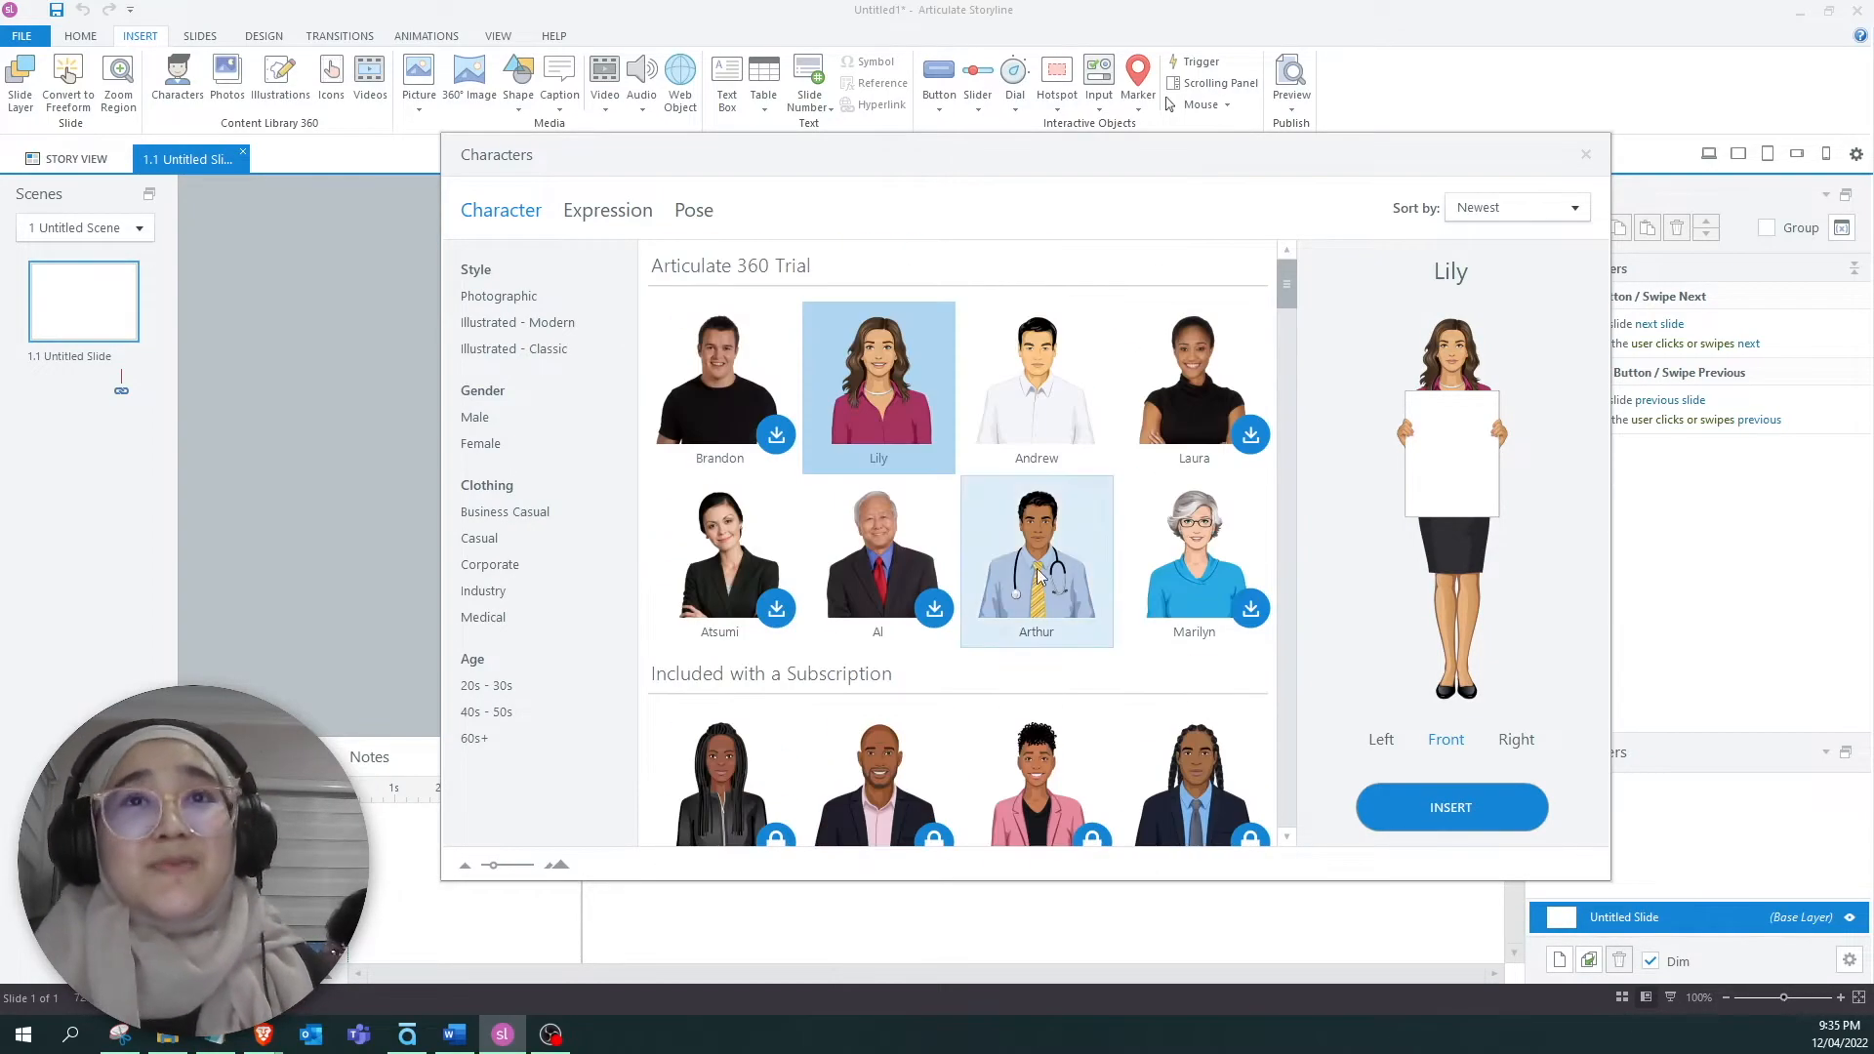
pyautogui.doubleClick(876, 386)
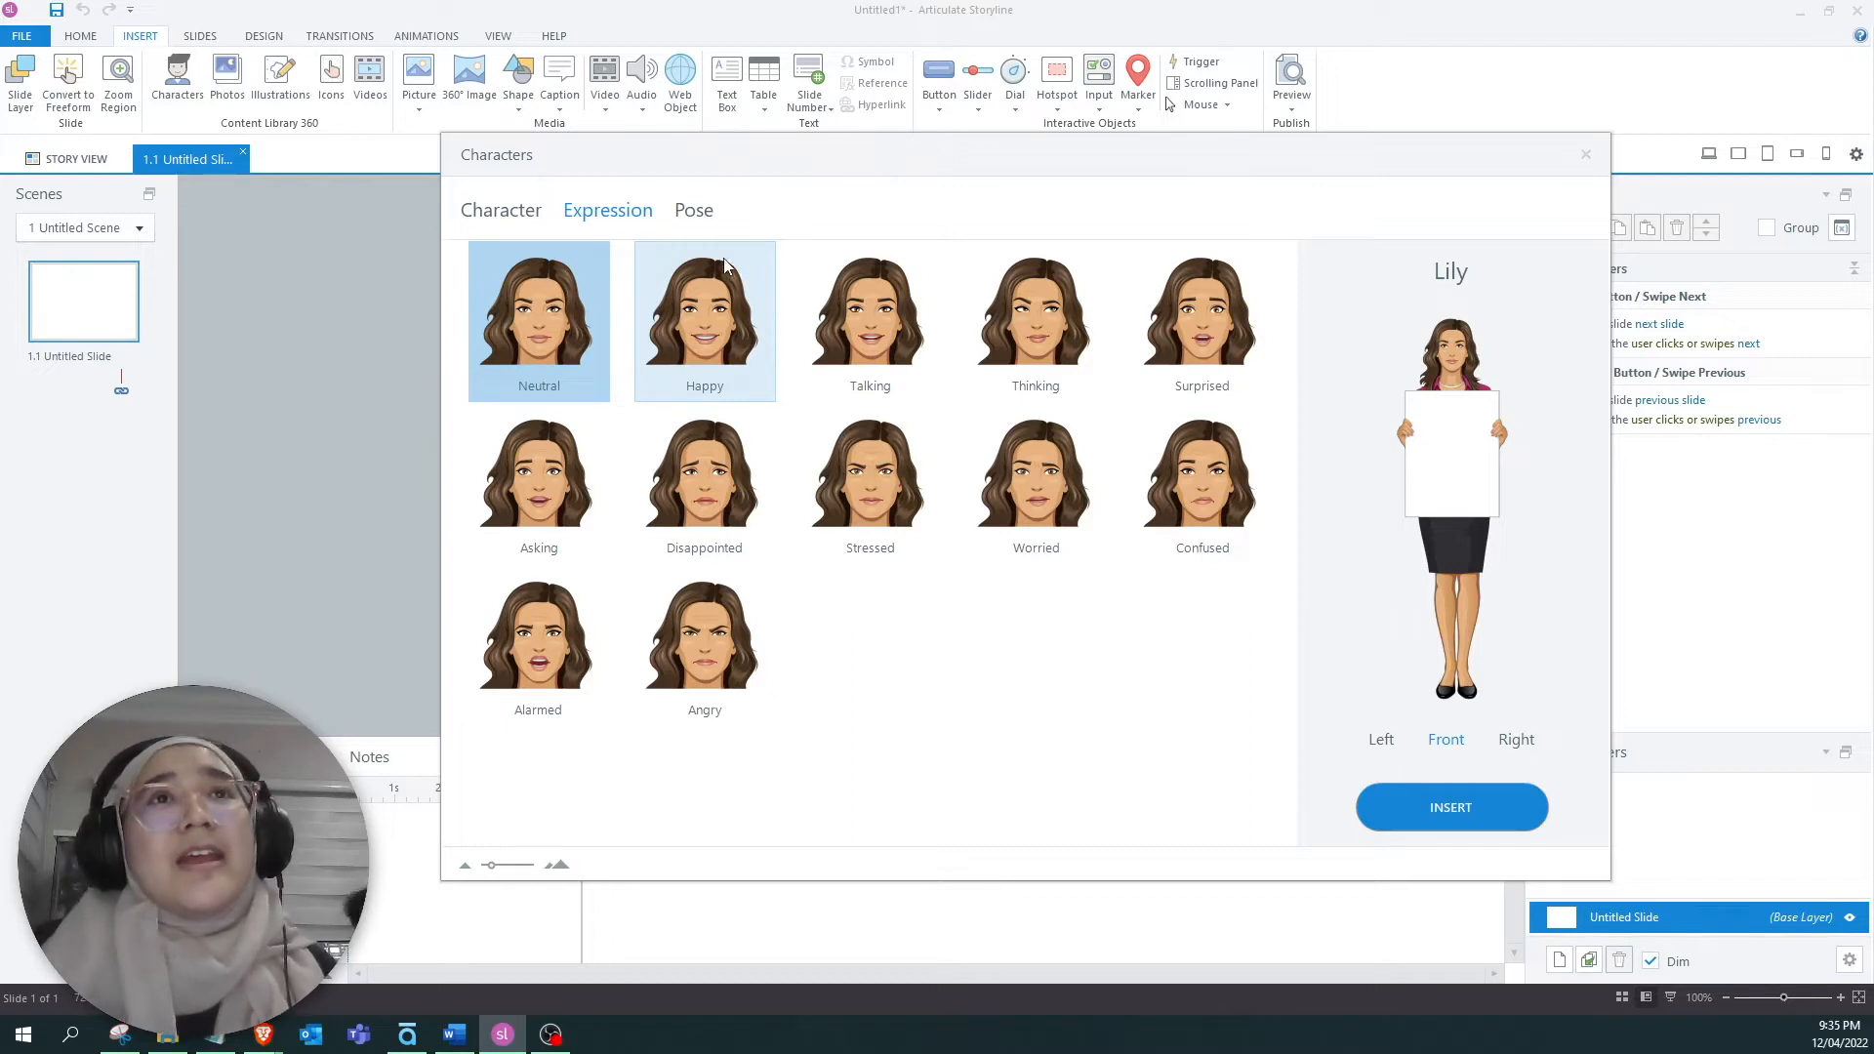
# Preview a range of Lily's poses, including One hand on hip, Hands on hips, Arms in the air and Pointer 2.
pyautogui.click(691, 209)
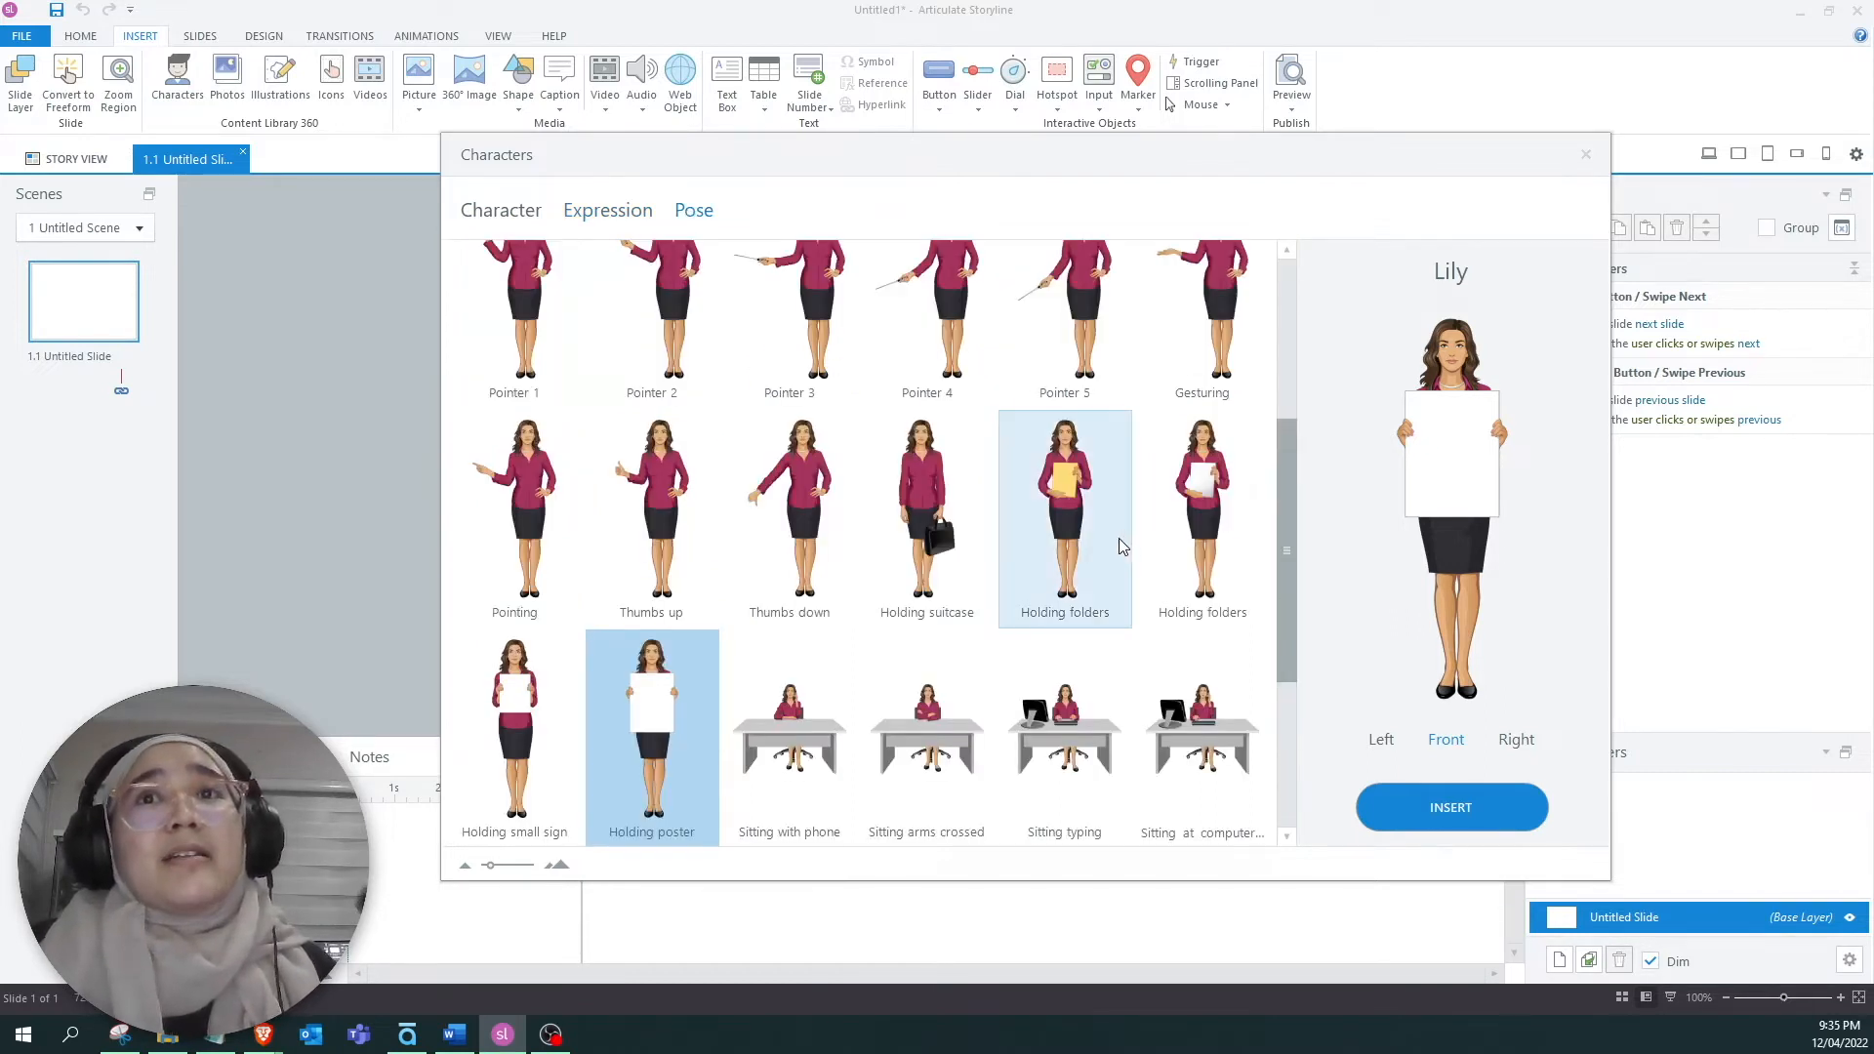
pyautogui.scroll(3, 1118, 536)
pyautogui.click(527, 334)
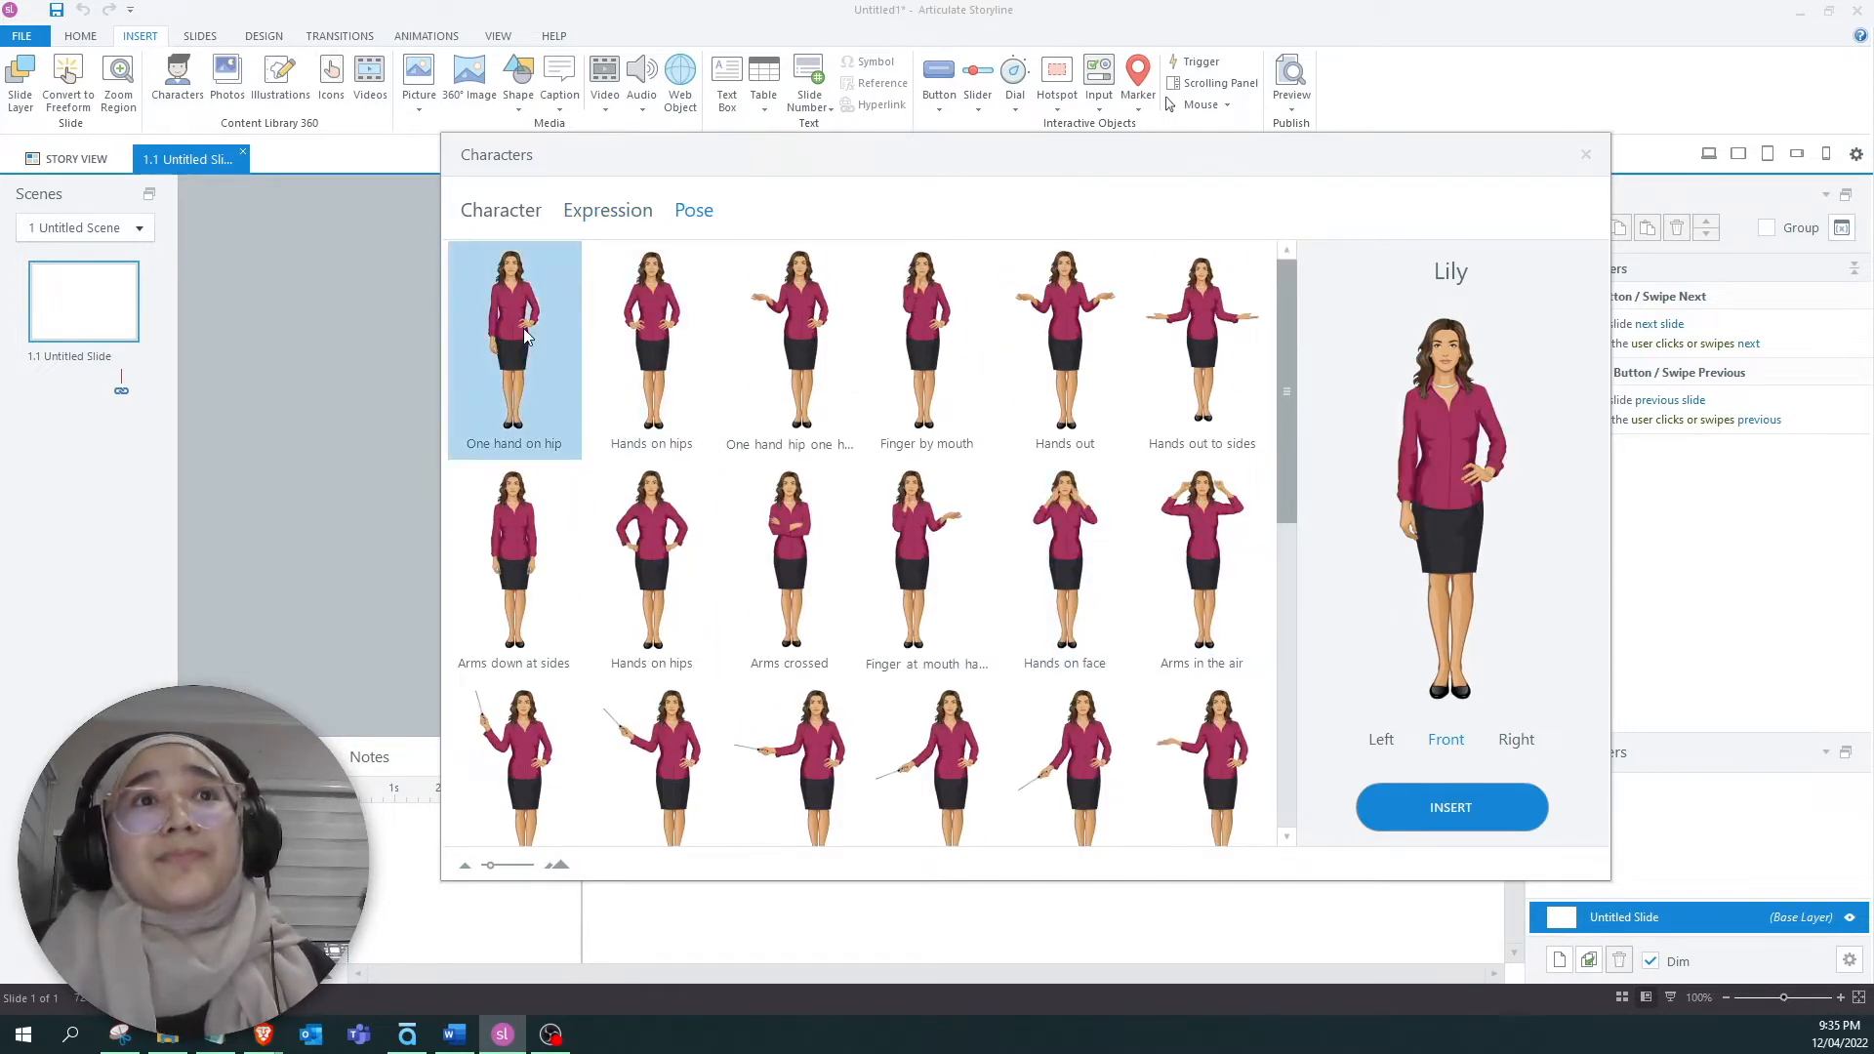
pyautogui.click(634, 359)
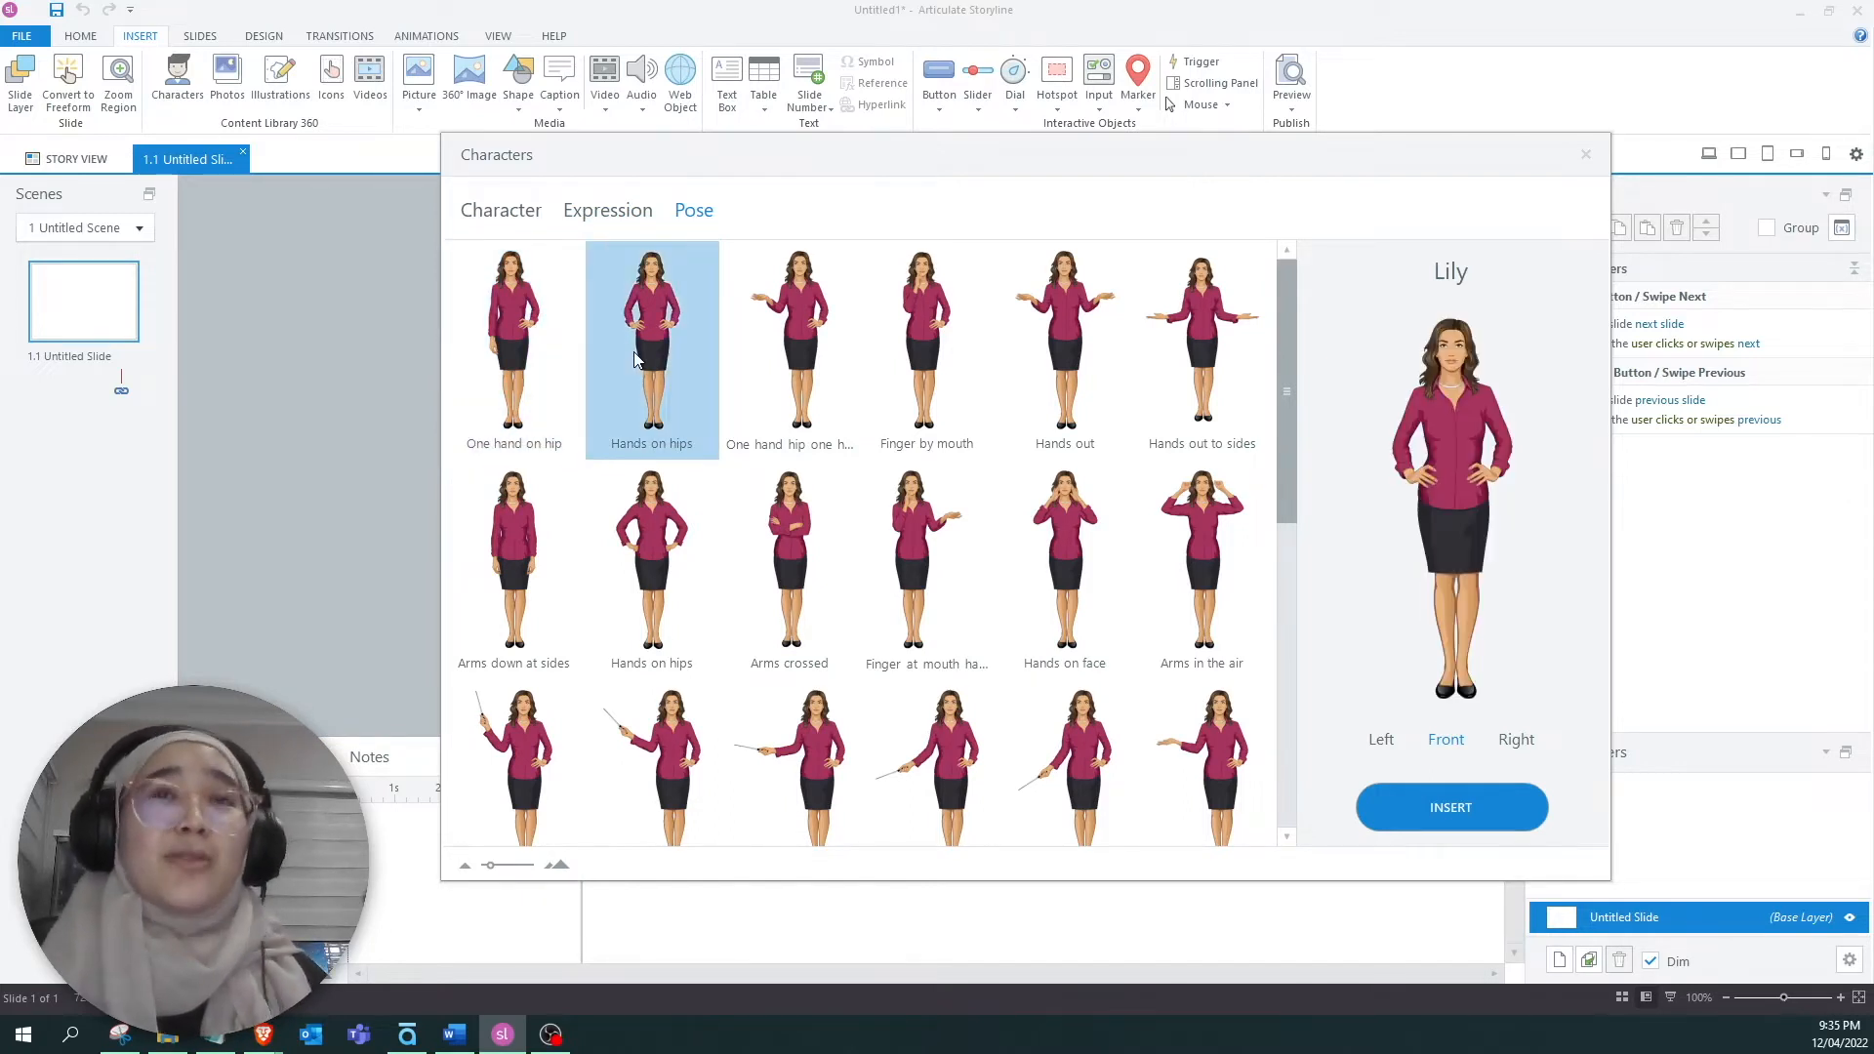
pyautogui.click(794, 389)
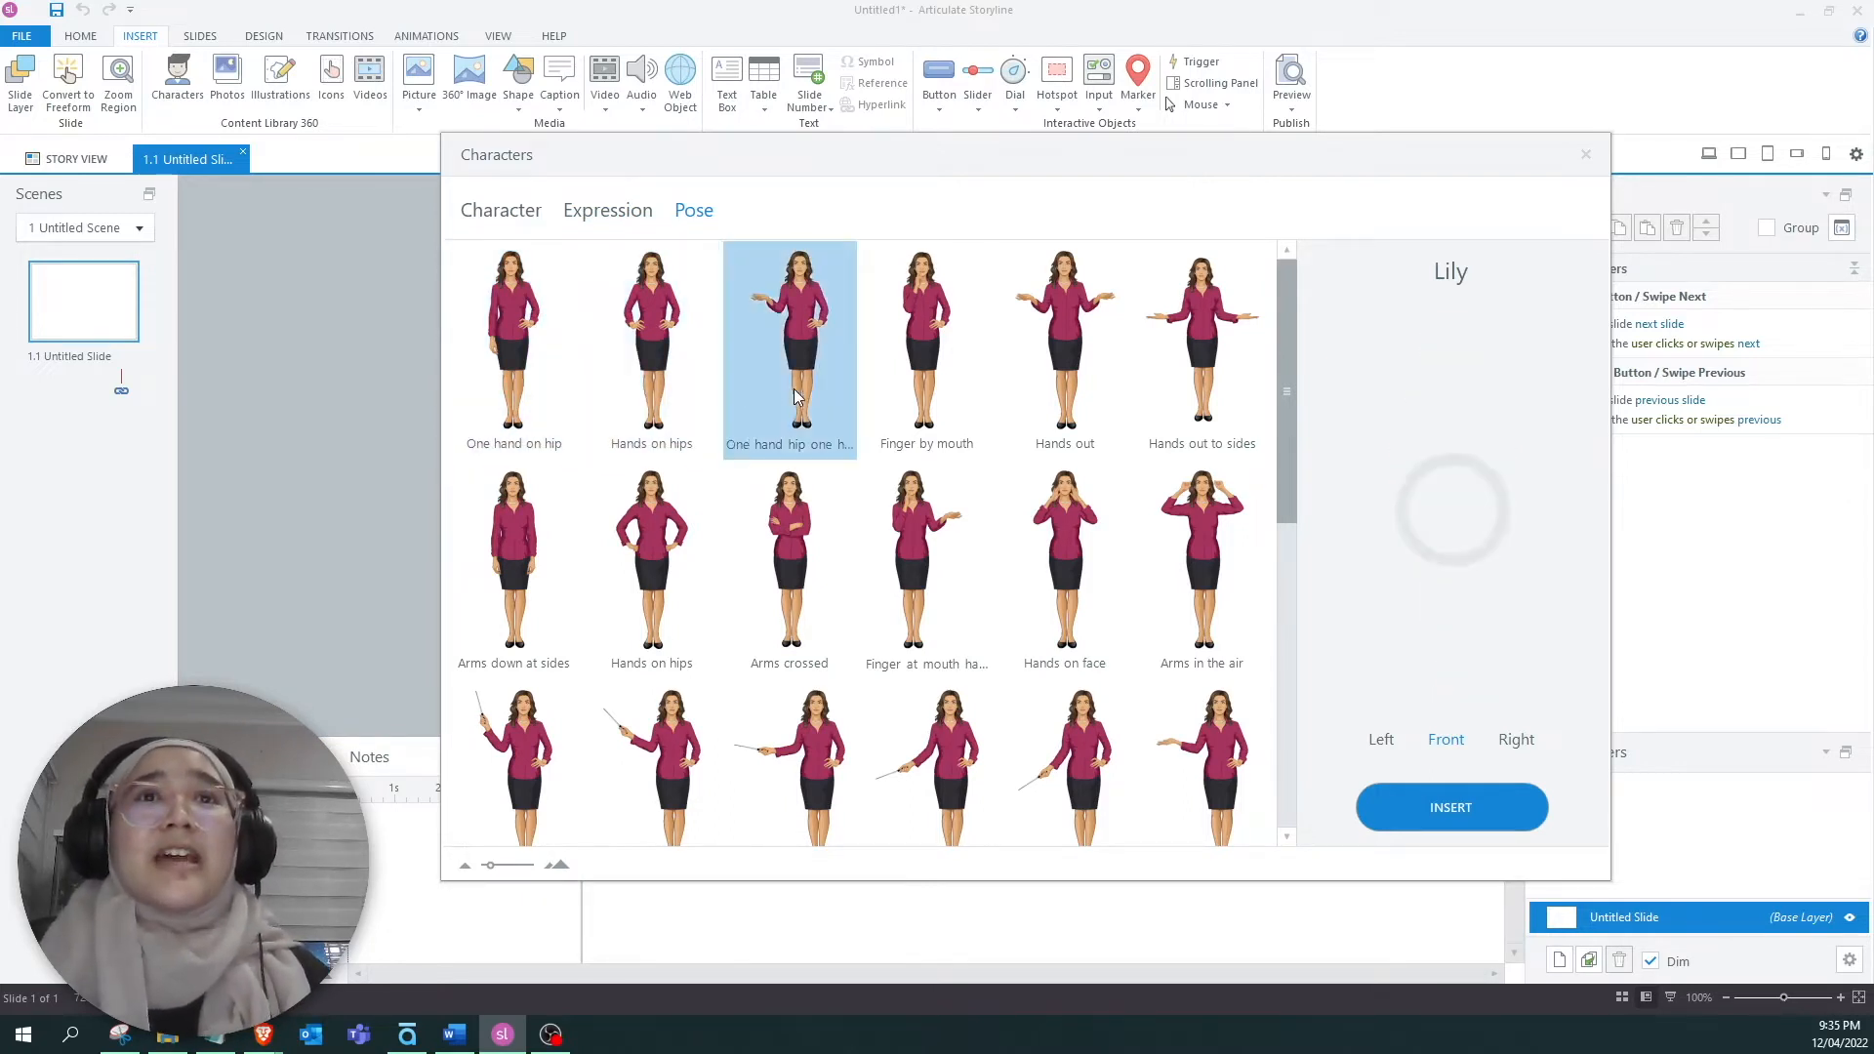
pyautogui.click(955, 355)
pyautogui.click(1063, 371)
pyautogui.click(1226, 400)
pyautogui.scroll(-1, 1172, 440)
pyautogui.click(1149, 494)
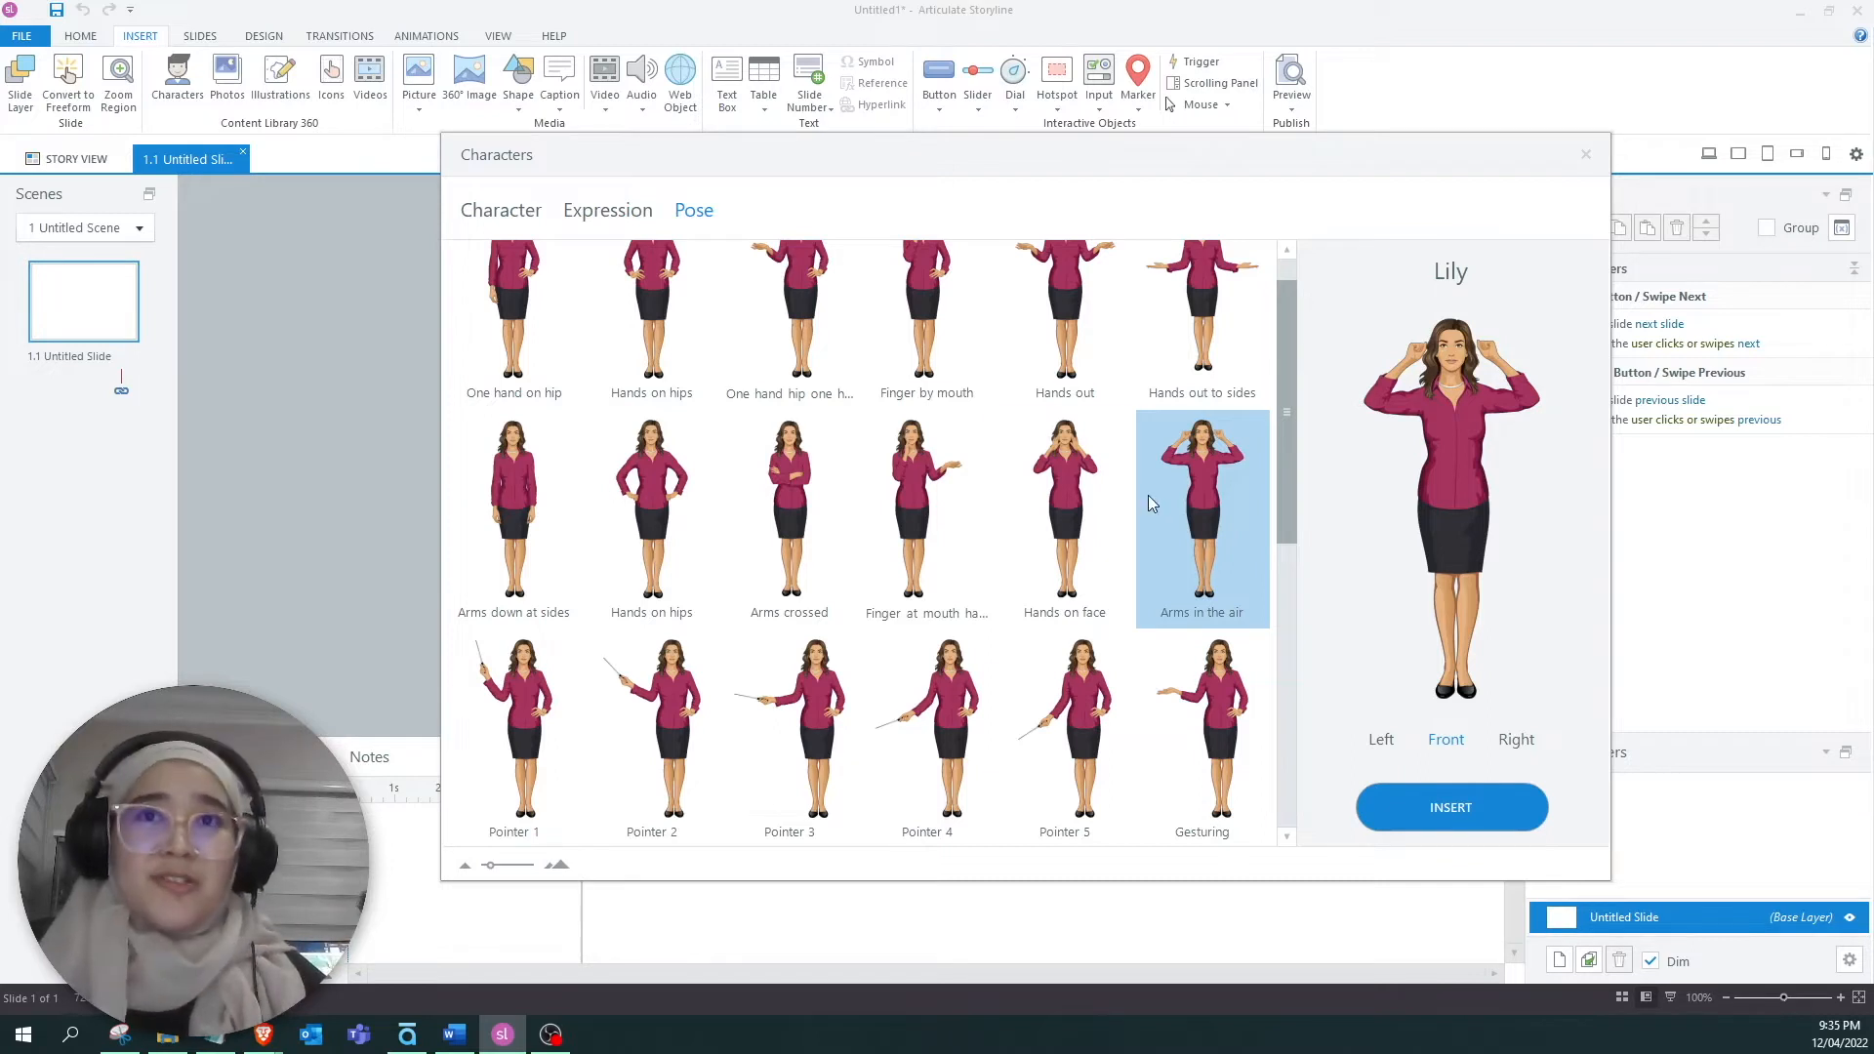
pyautogui.click(1098, 491)
pyautogui.click(881, 518)
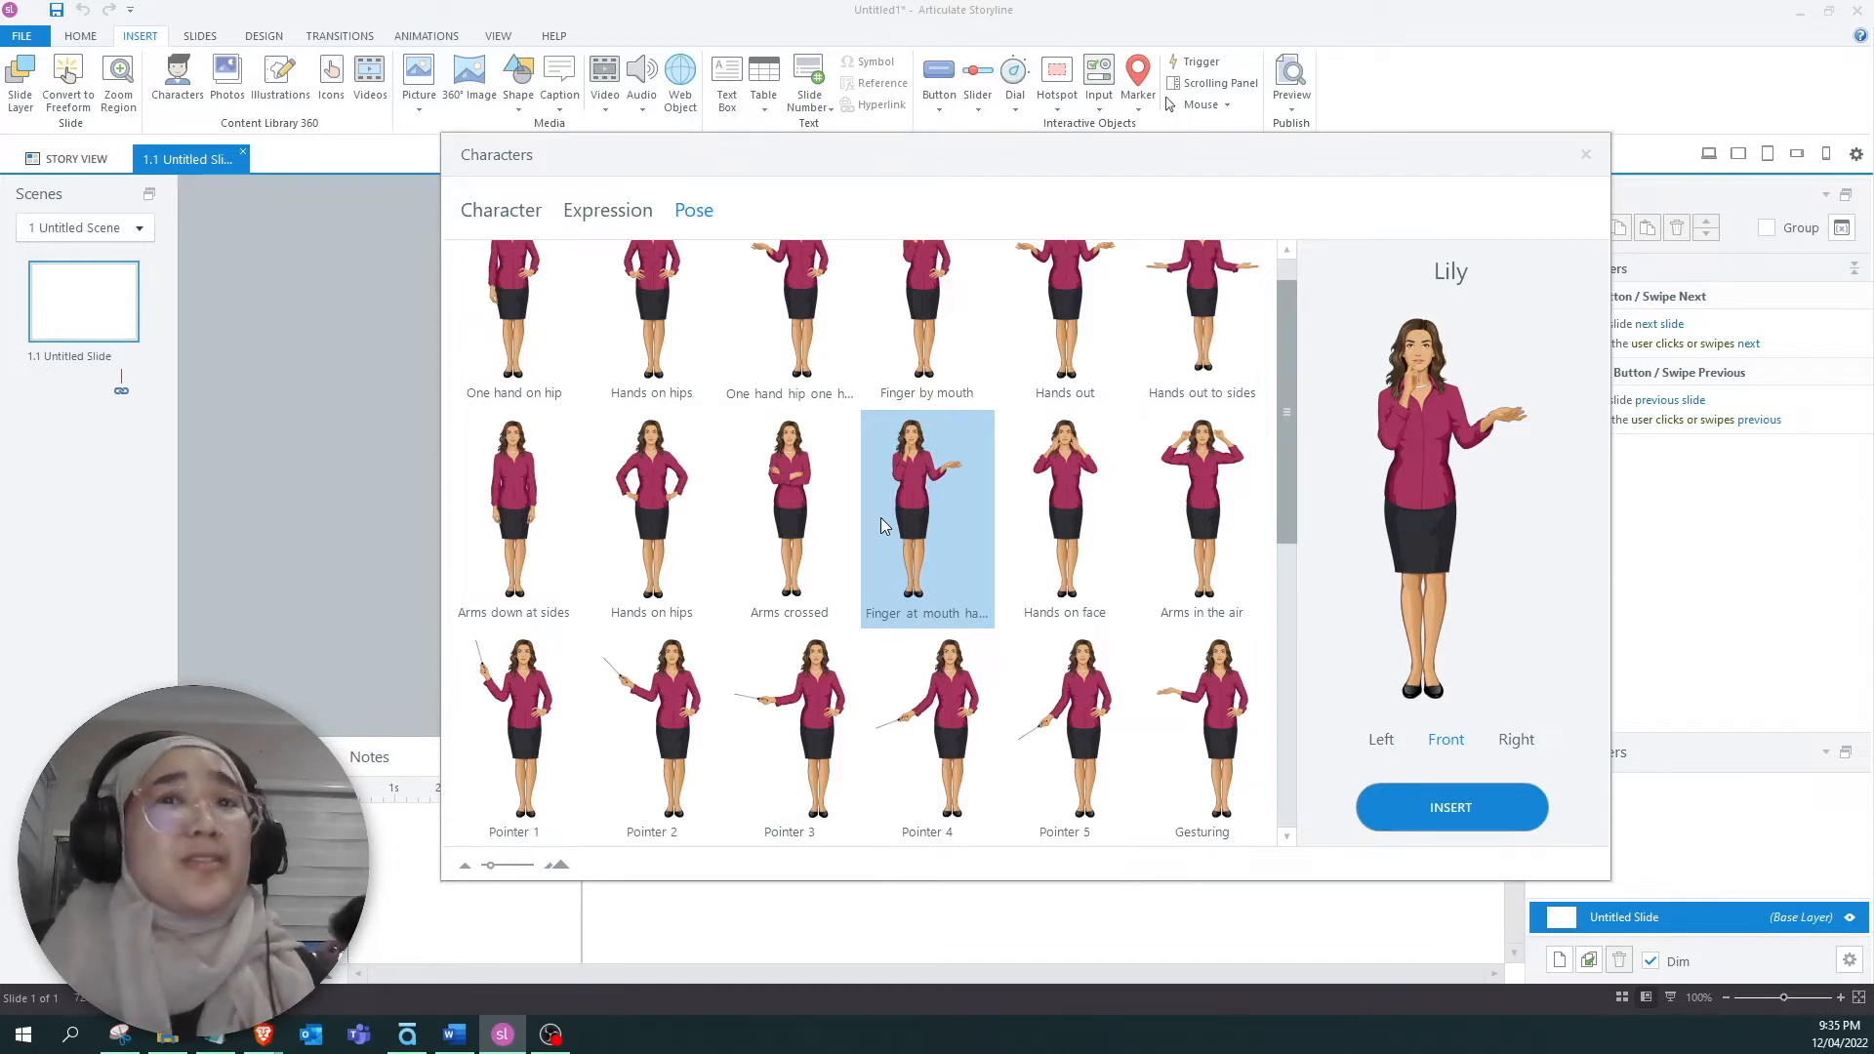
pyautogui.click(655, 740)
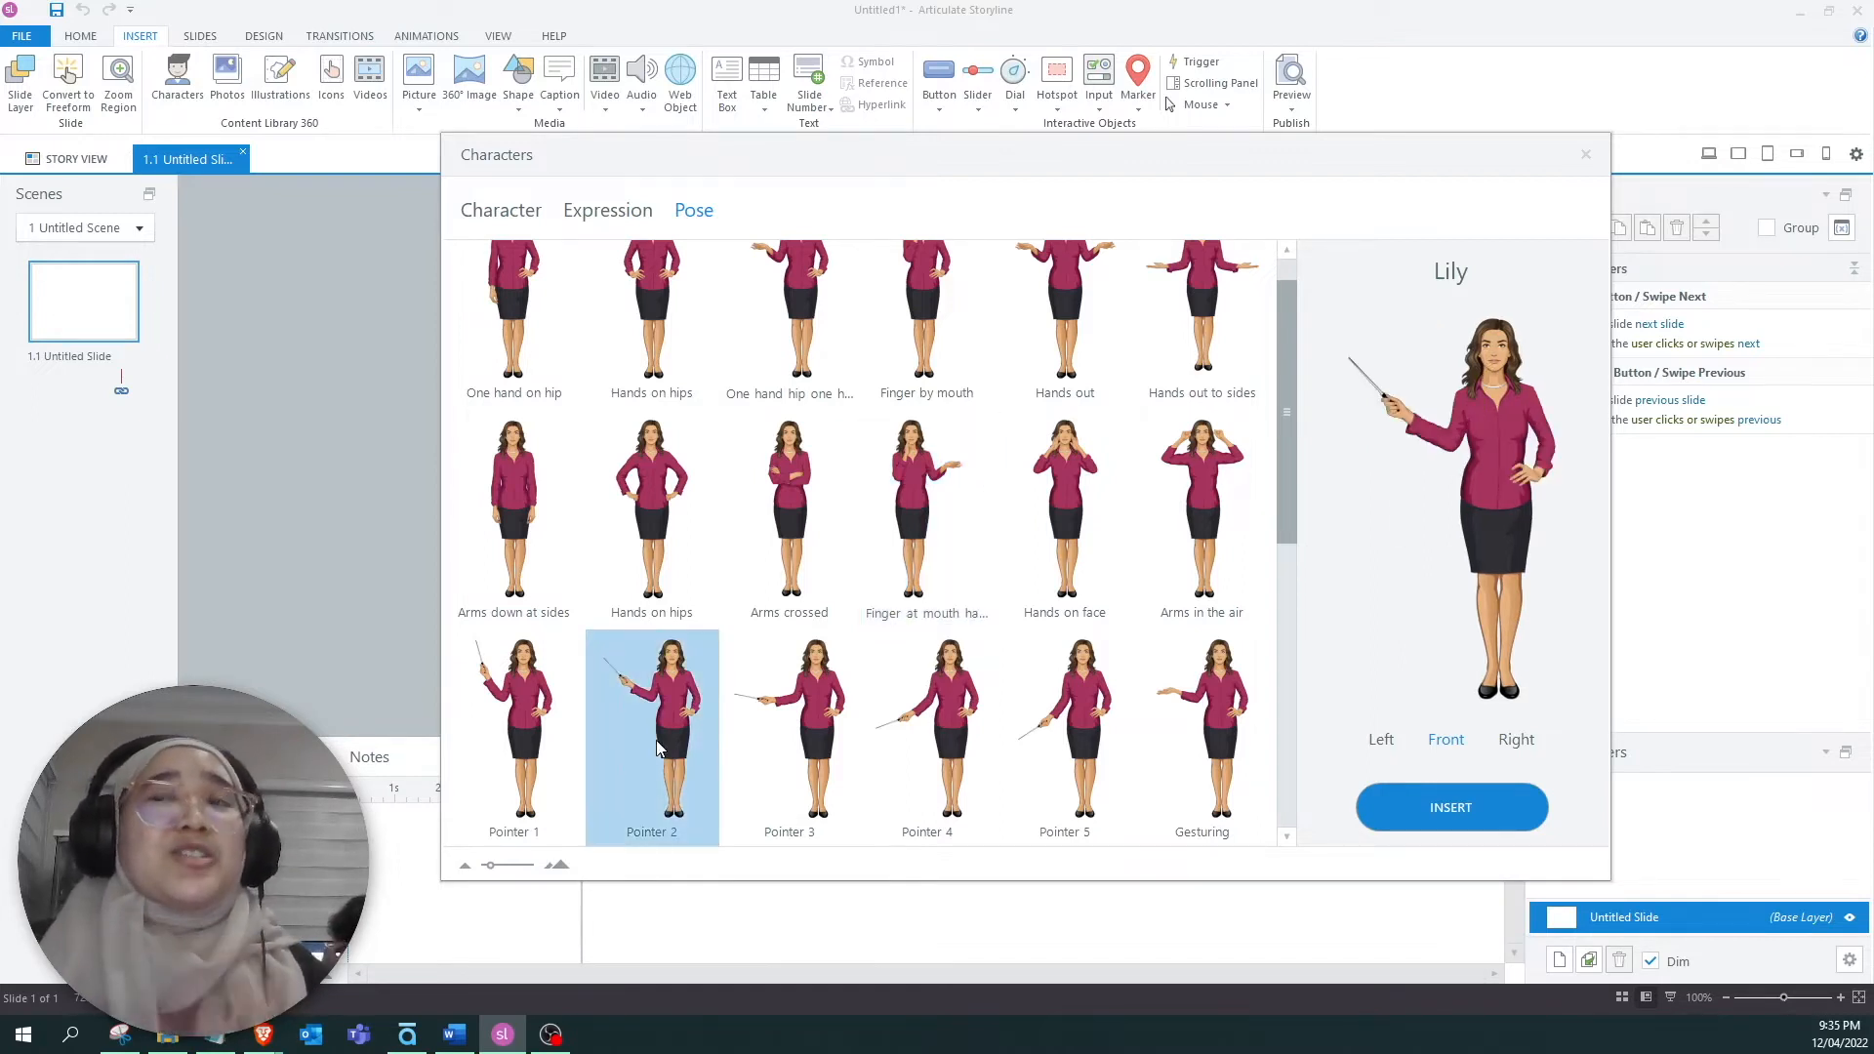
# Try the Hands on face pose for Lily combined with the Disappointed expression.
pyautogui.scroll(-4, 878, 564)
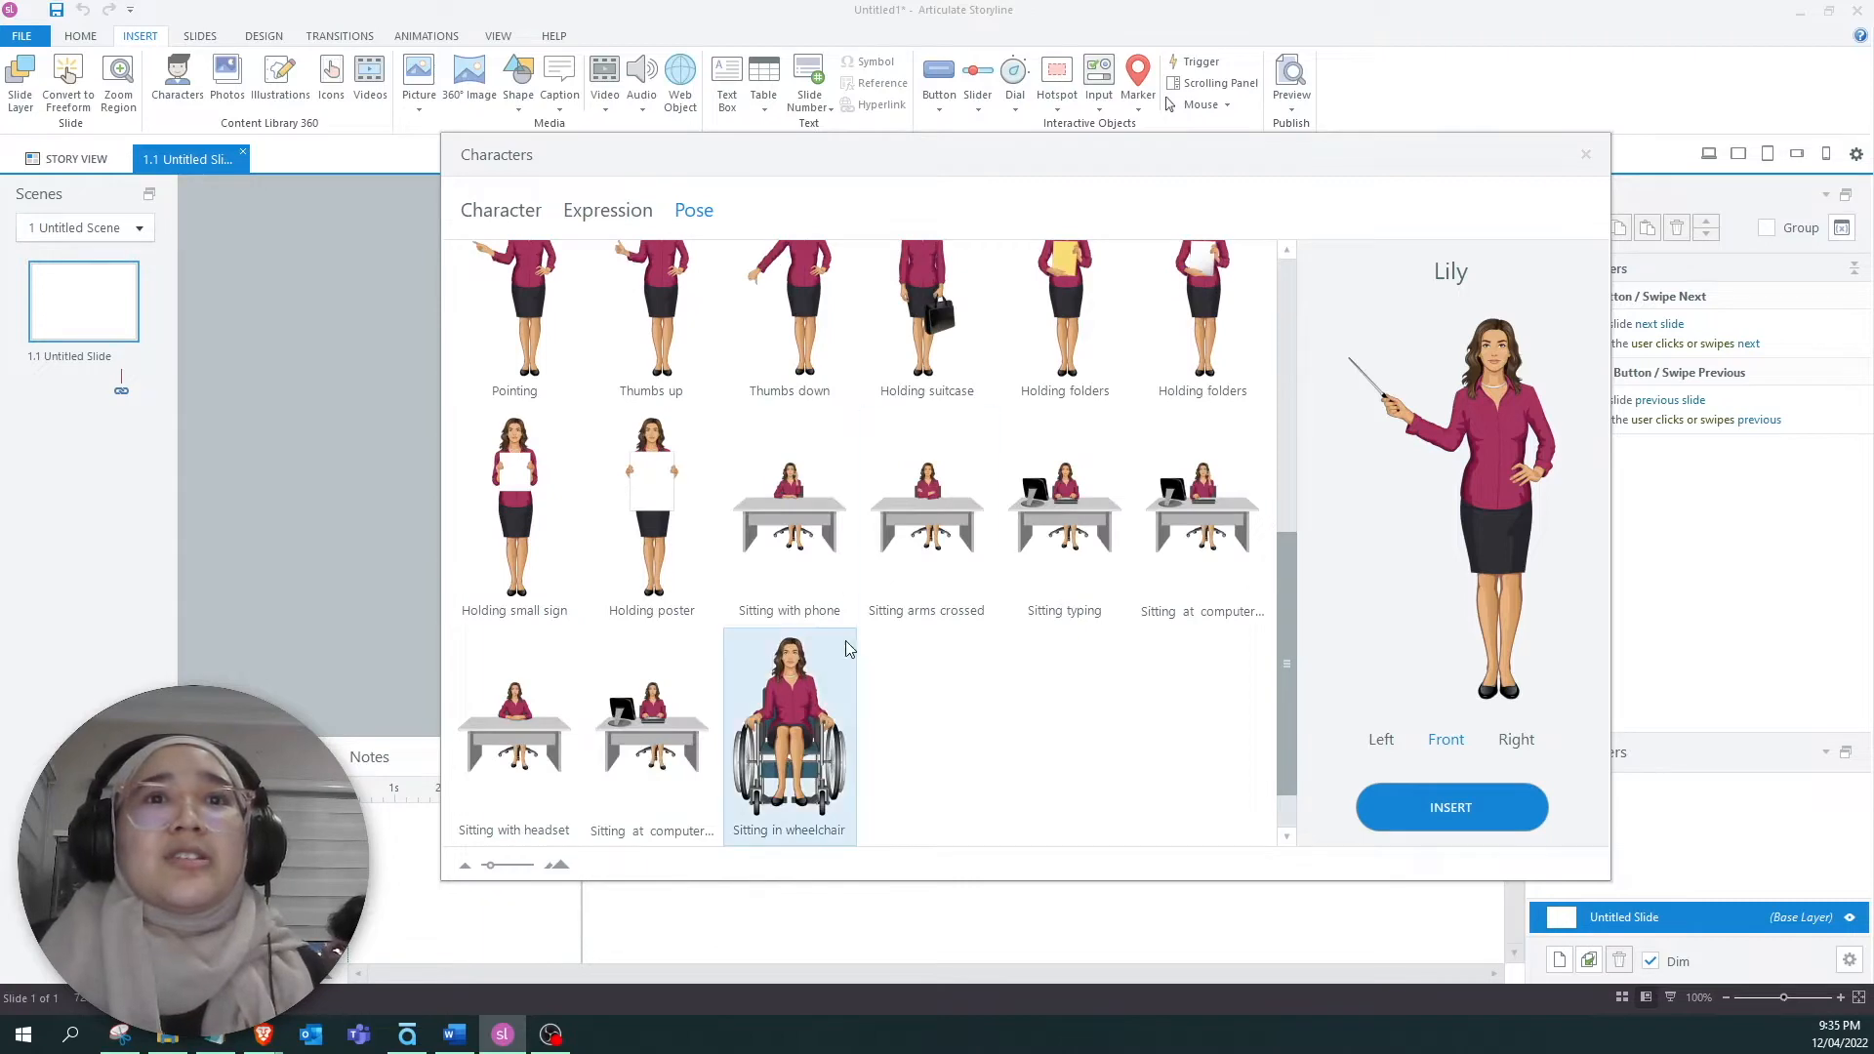
pyautogui.scroll(5, 836, 648)
pyautogui.click(1101, 547)
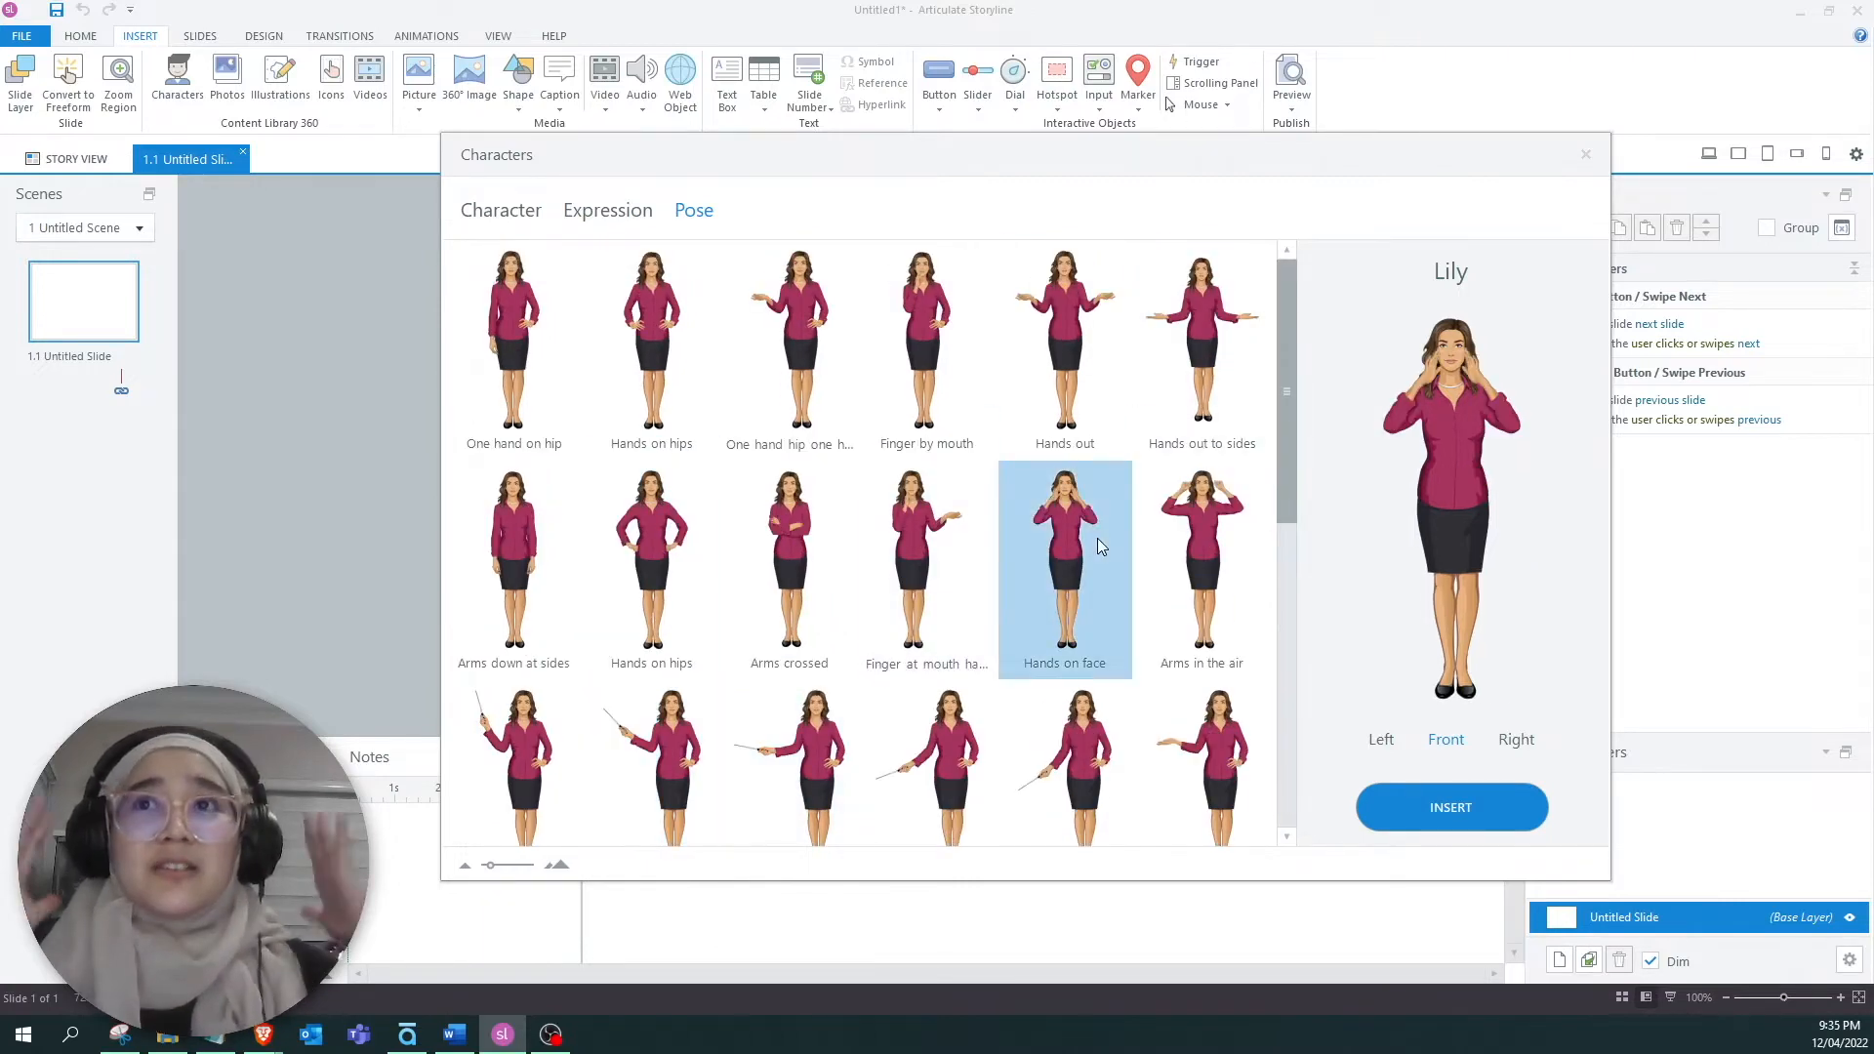
pyautogui.click(619, 215)
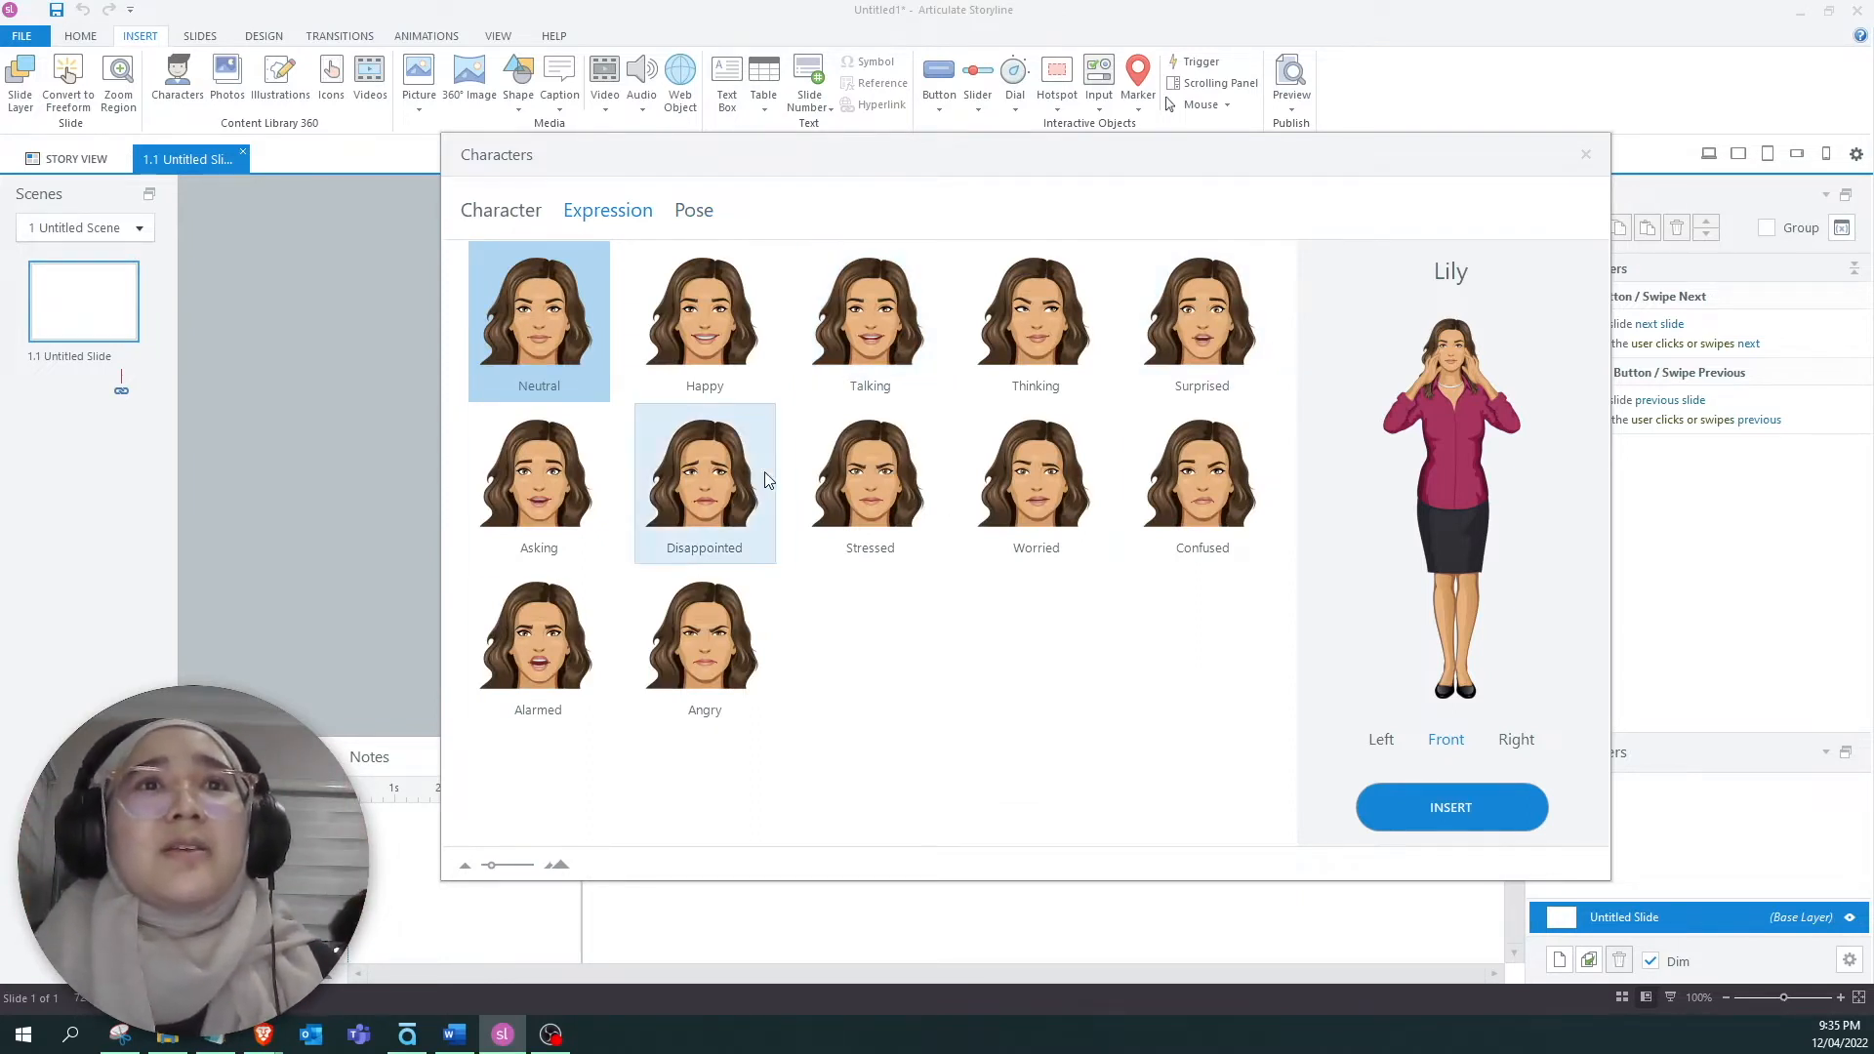
pyautogui.click(705, 488)
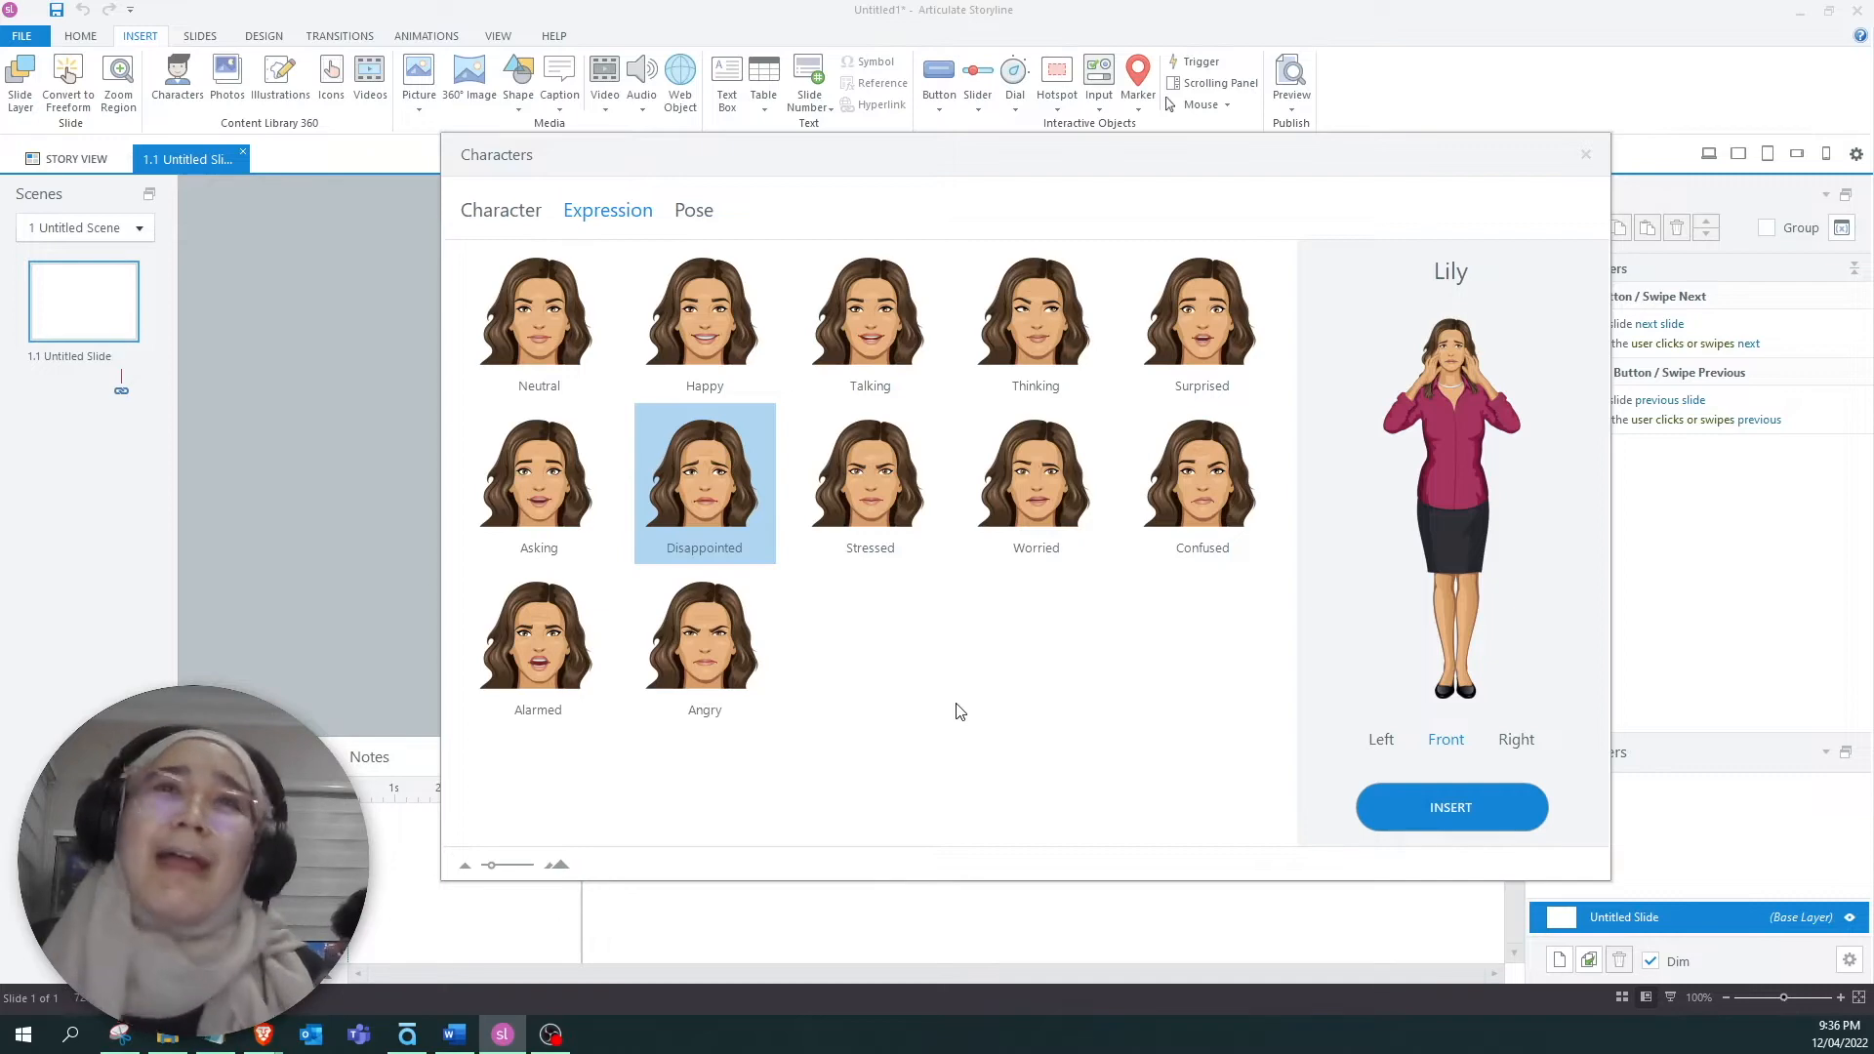
# Set Lily's pose to Holding small sign.
pyautogui.click(703, 213)
pyautogui.scroll(-6, 655, 684)
pyautogui.scroll(5, 594, 543)
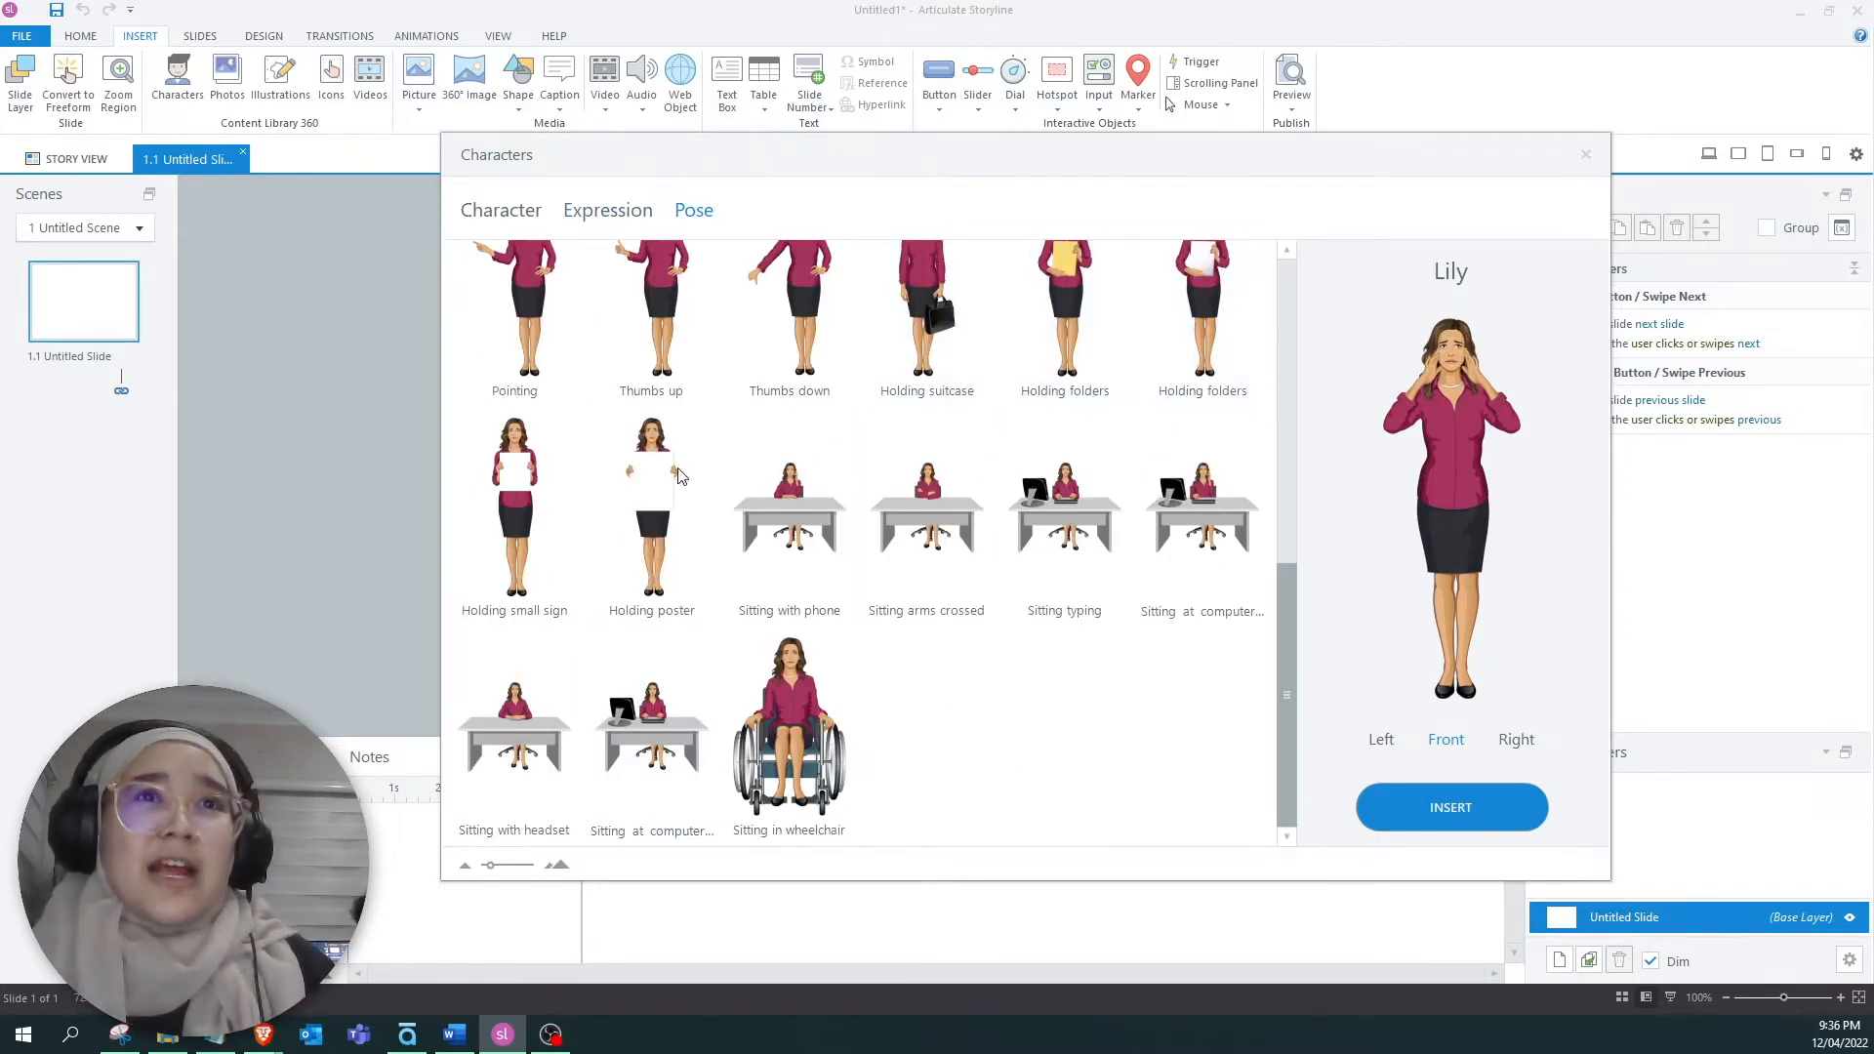
pyautogui.scroll(-6, 594, 551)
pyautogui.scroll(2, 1162, 670)
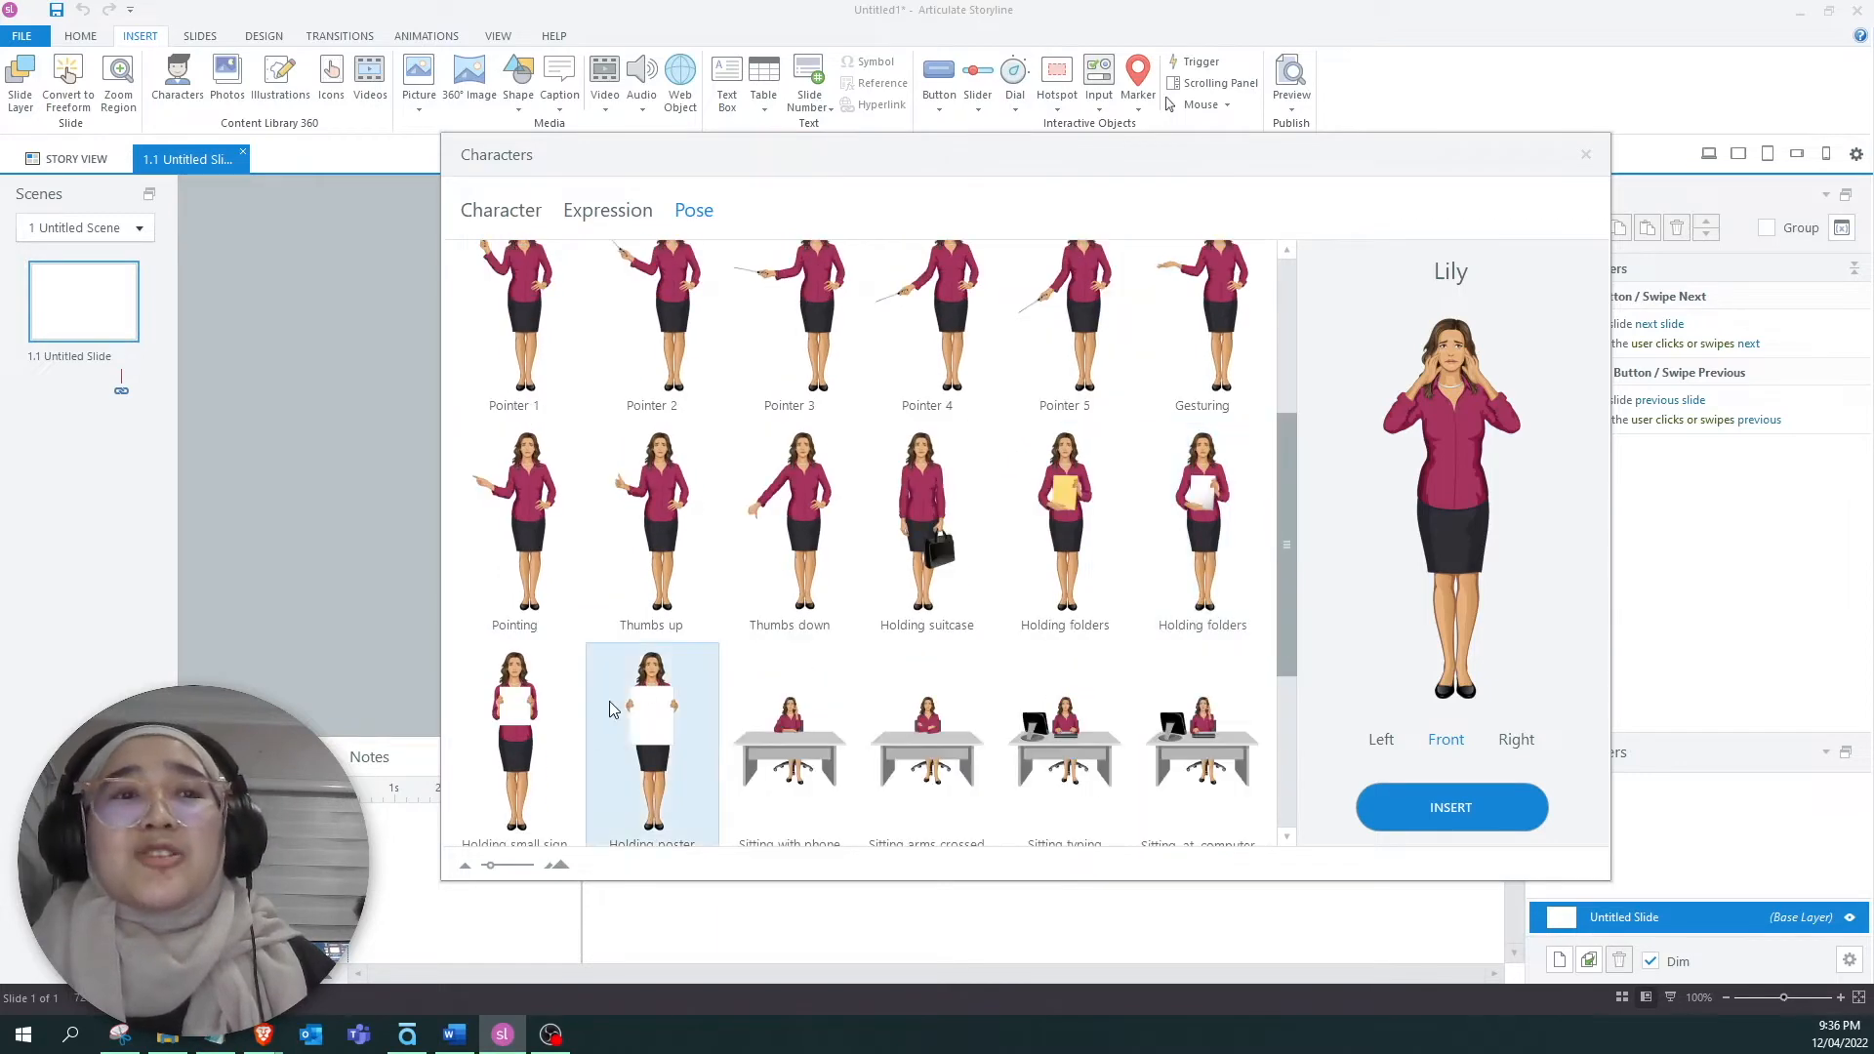
pyautogui.click(541, 744)
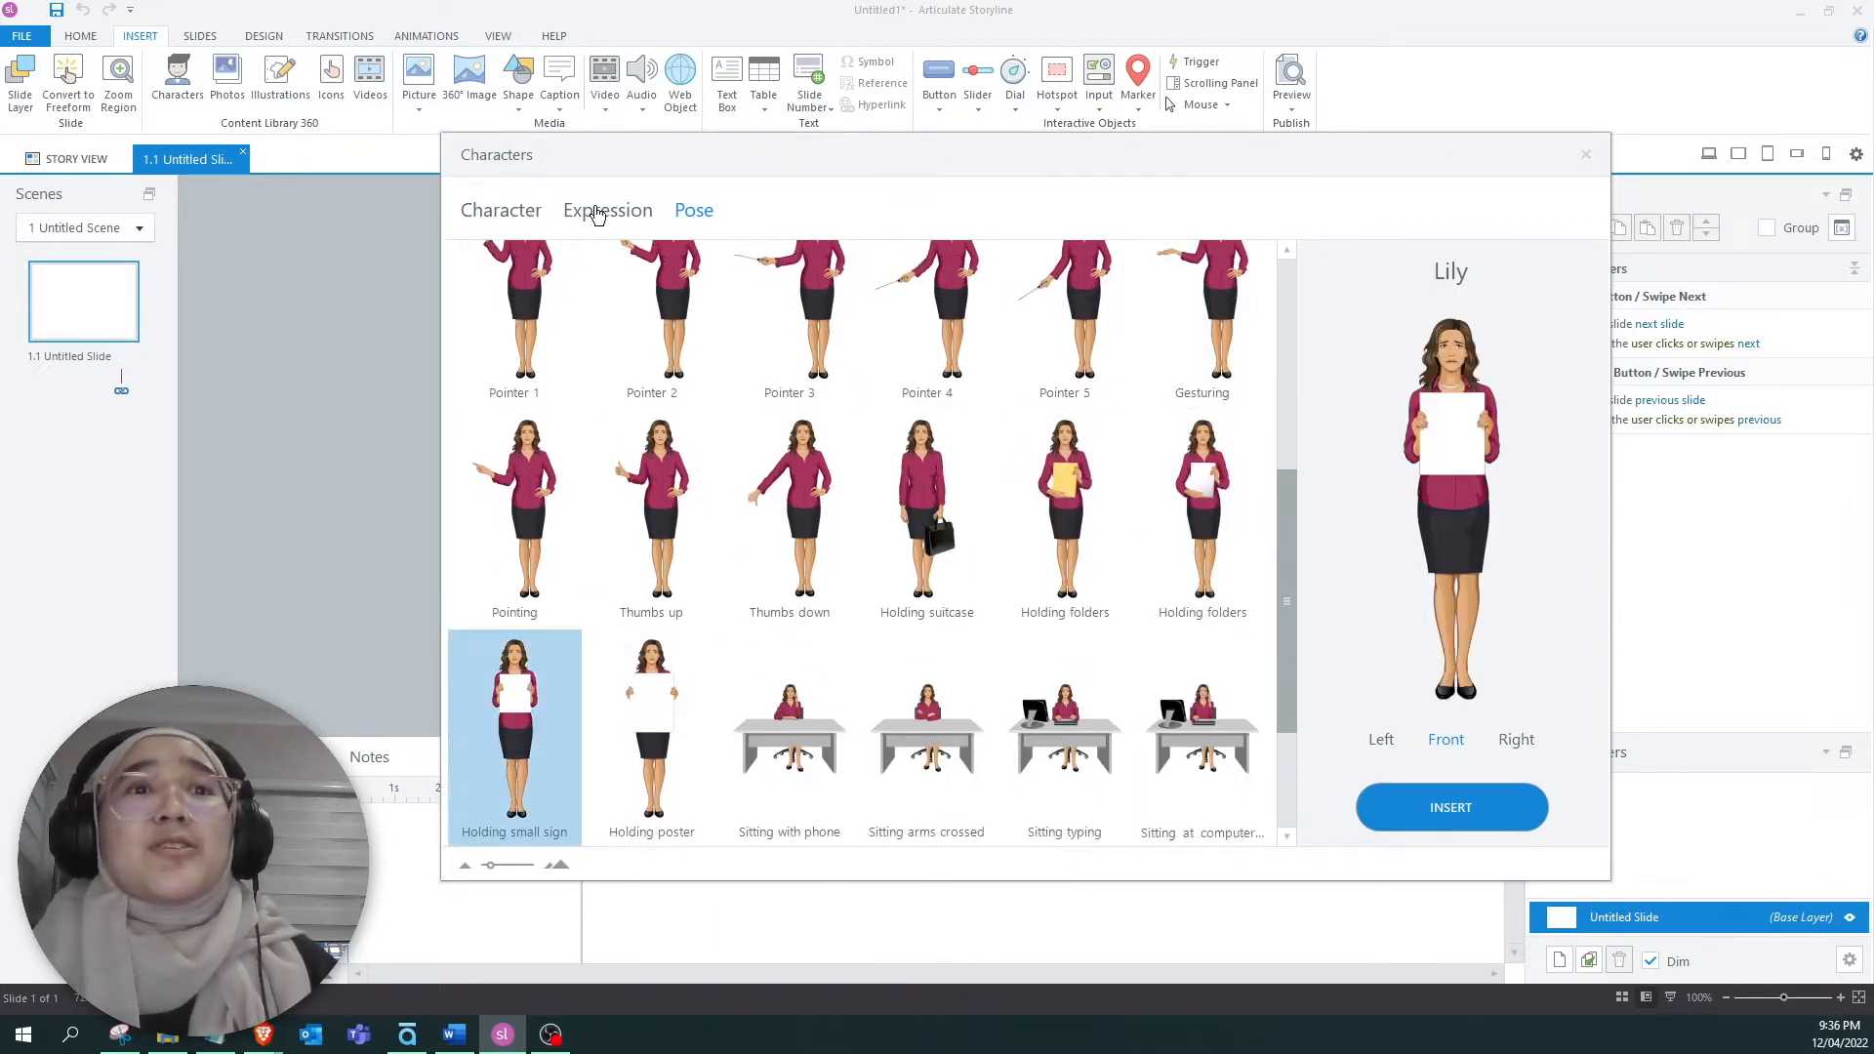
# Set Lily's expression to Happy and insert the character on the slide.
pyautogui.click(631, 212)
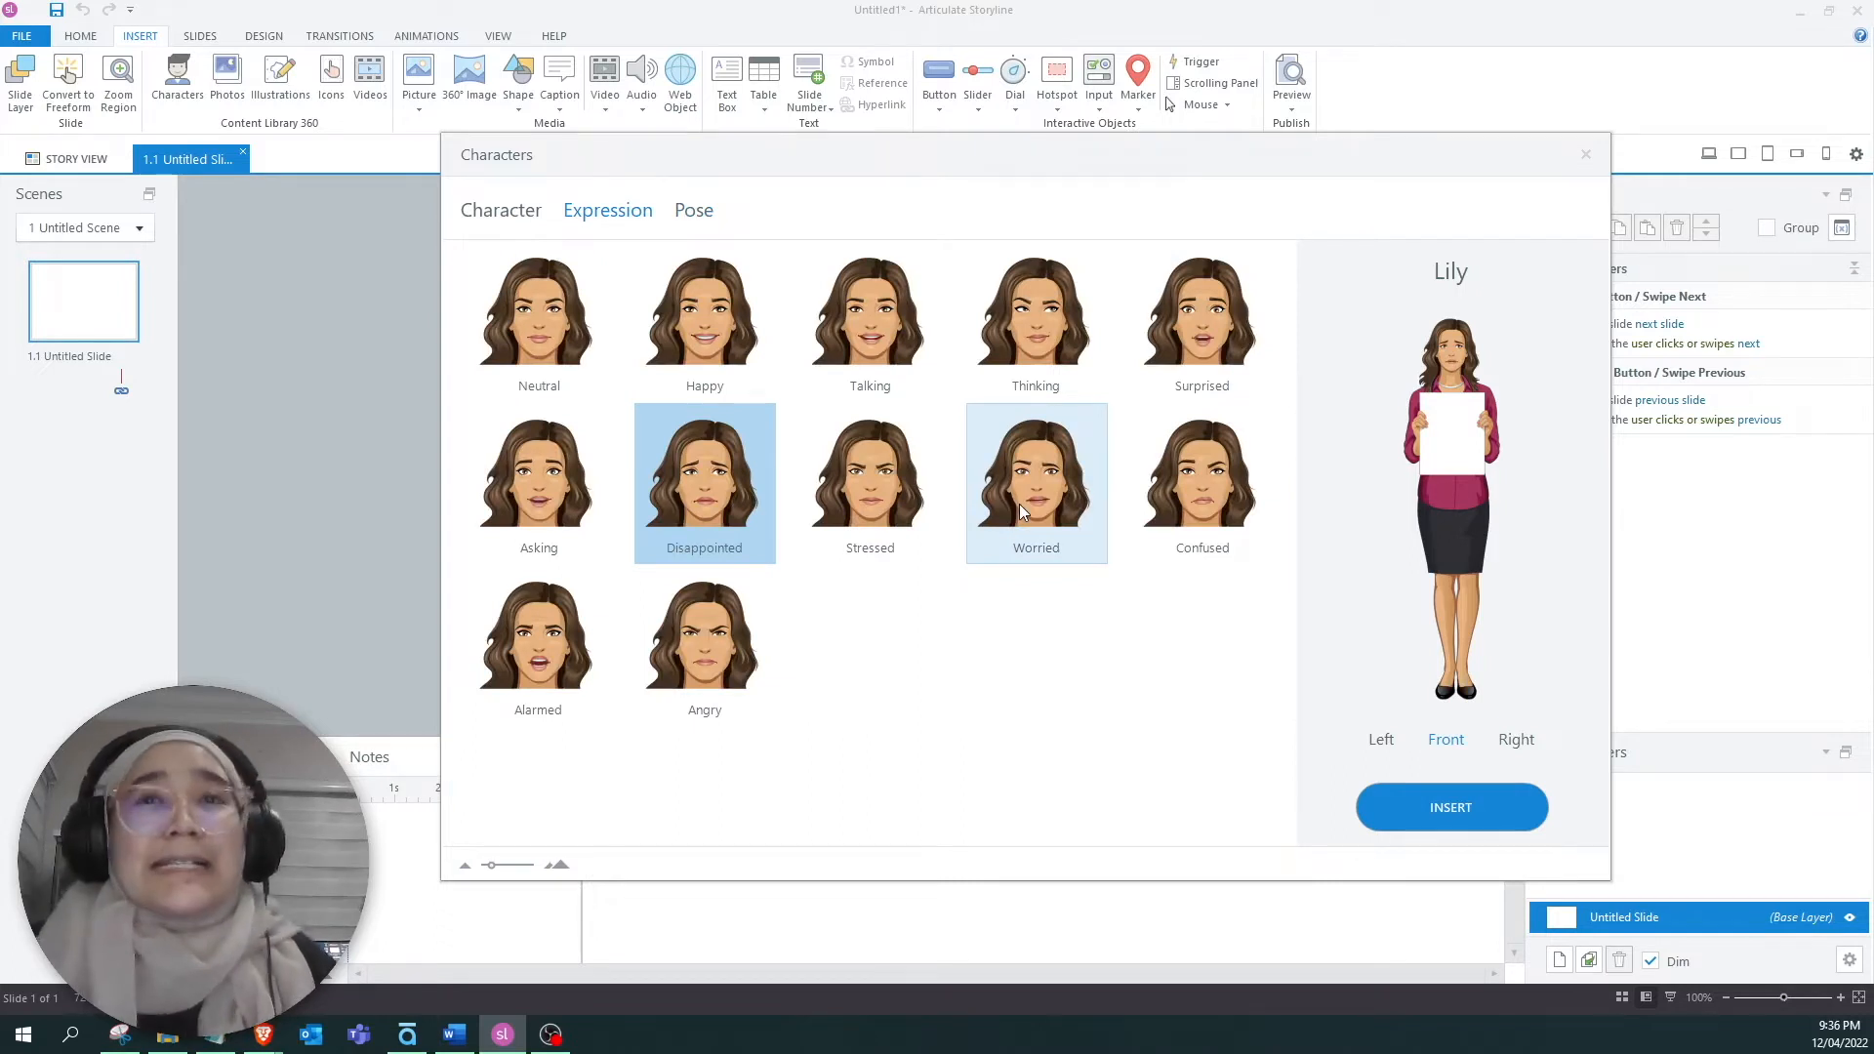
pyautogui.click(705, 317)
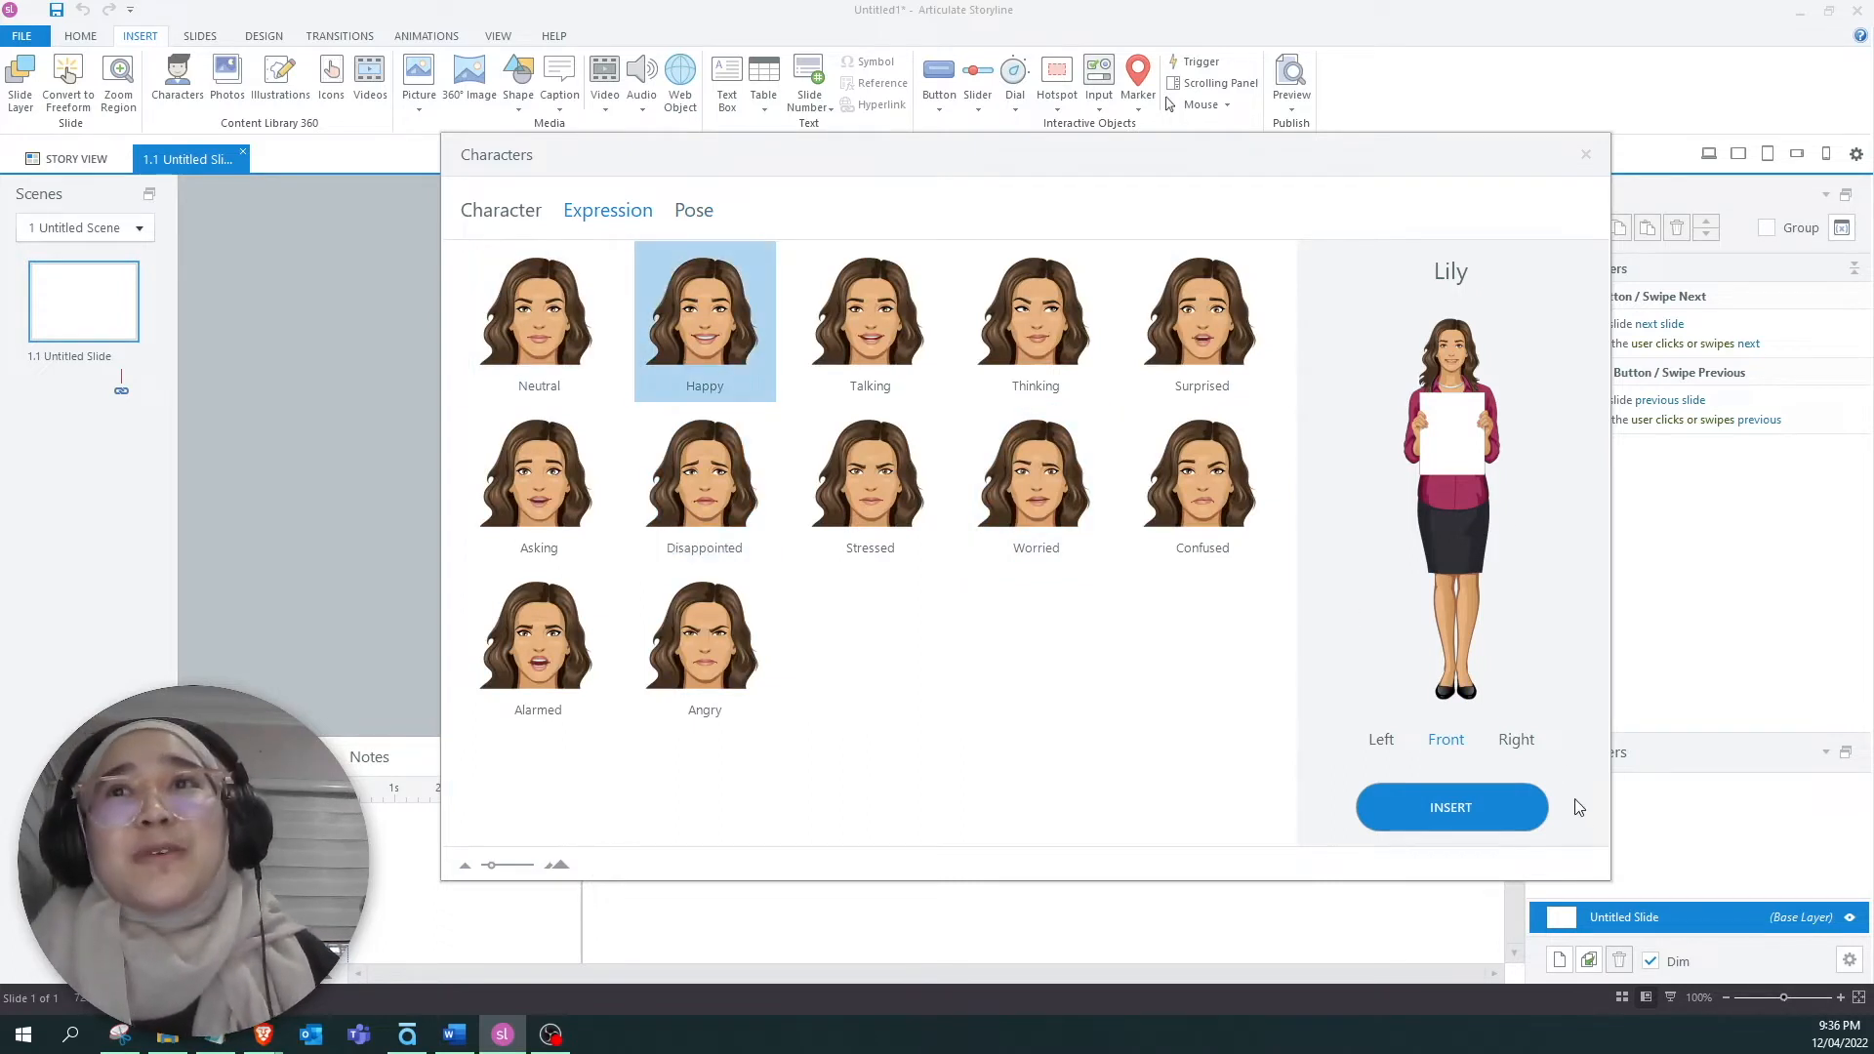
pyautogui.click(1503, 811)
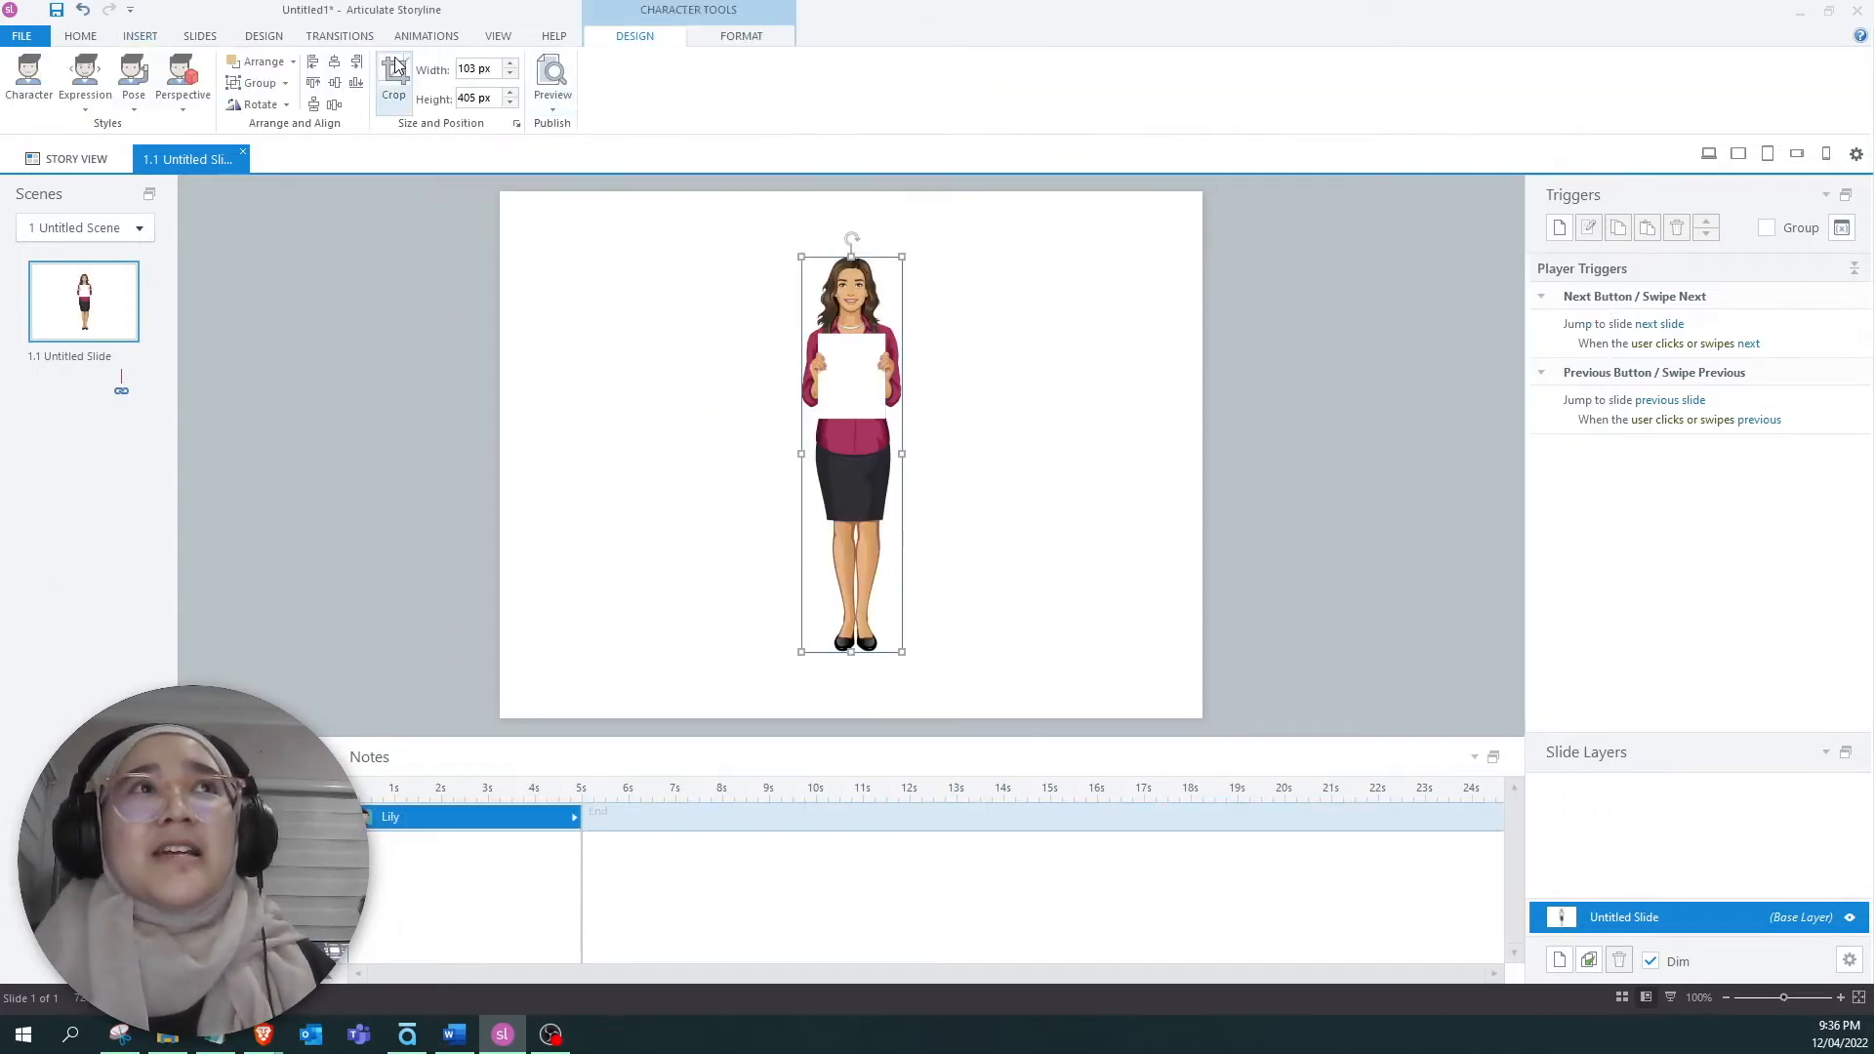
# Try the Left and Right perspectives on the inserted character and return it to the Front perspective.
pyautogui.click(182, 83)
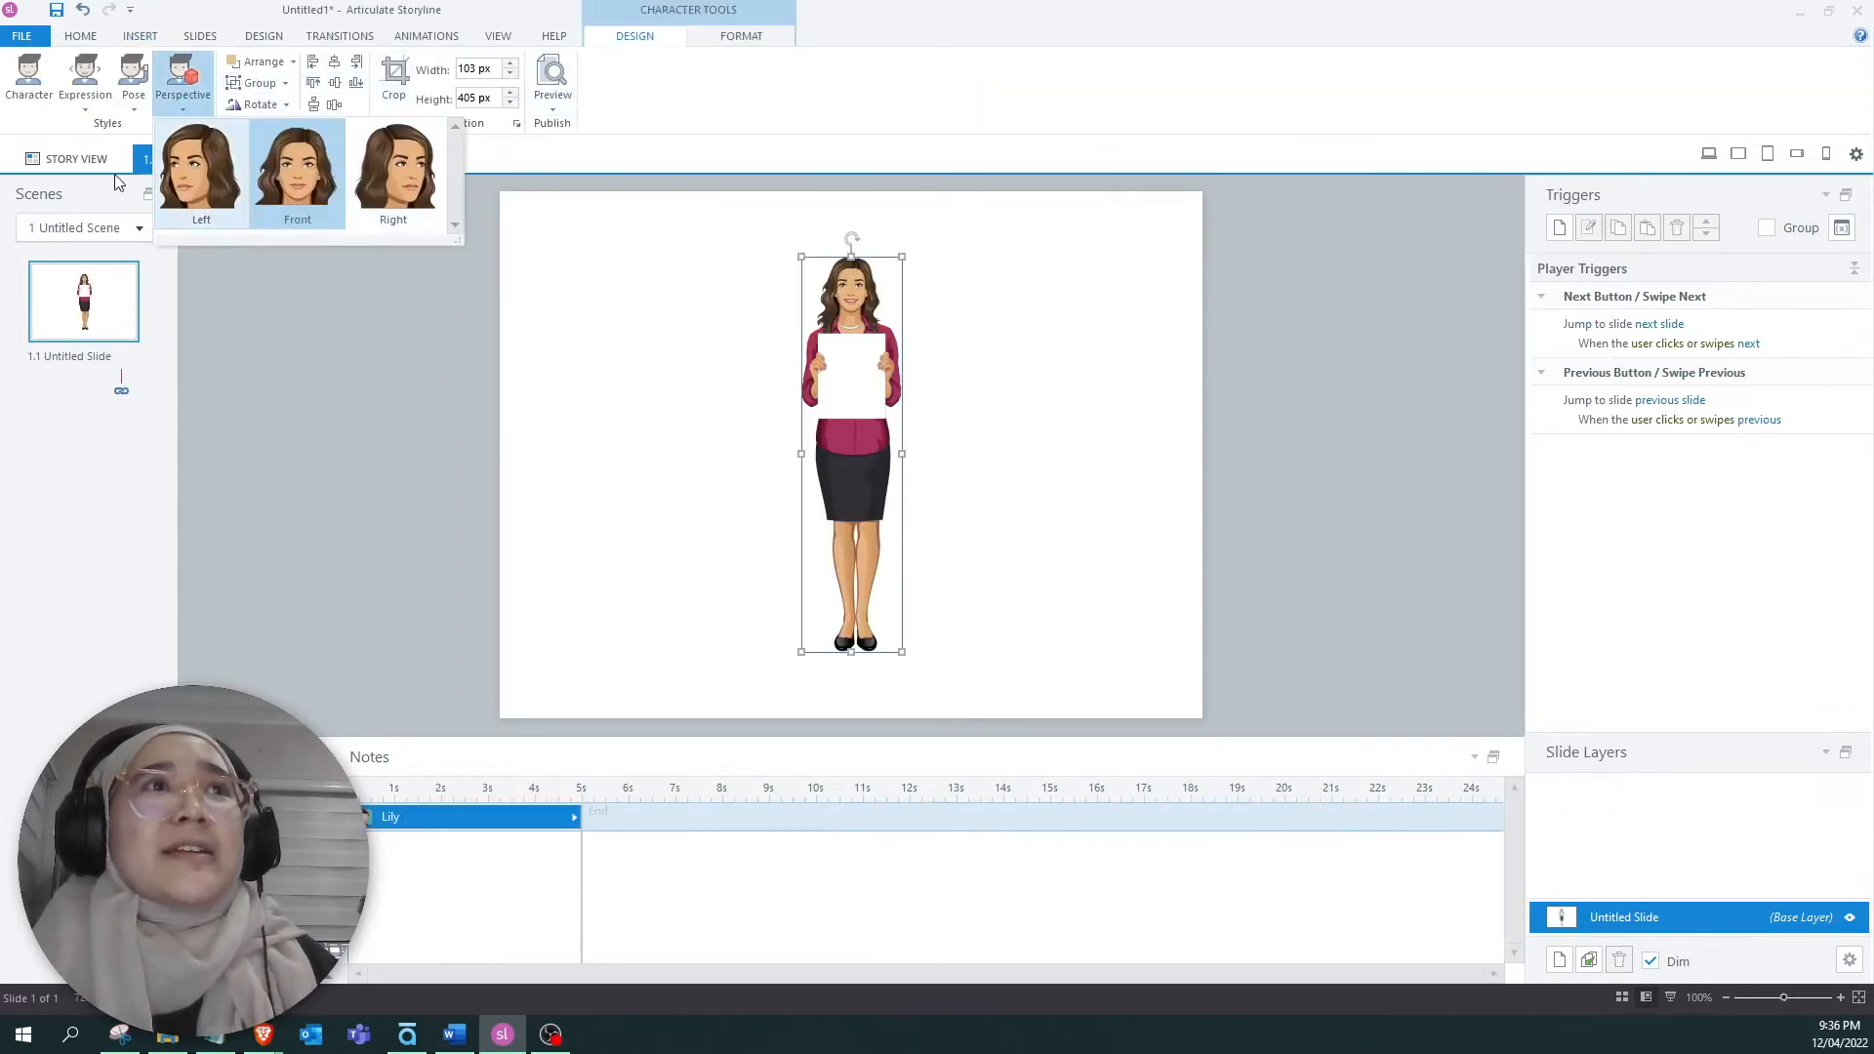
pyautogui.click(217, 182)
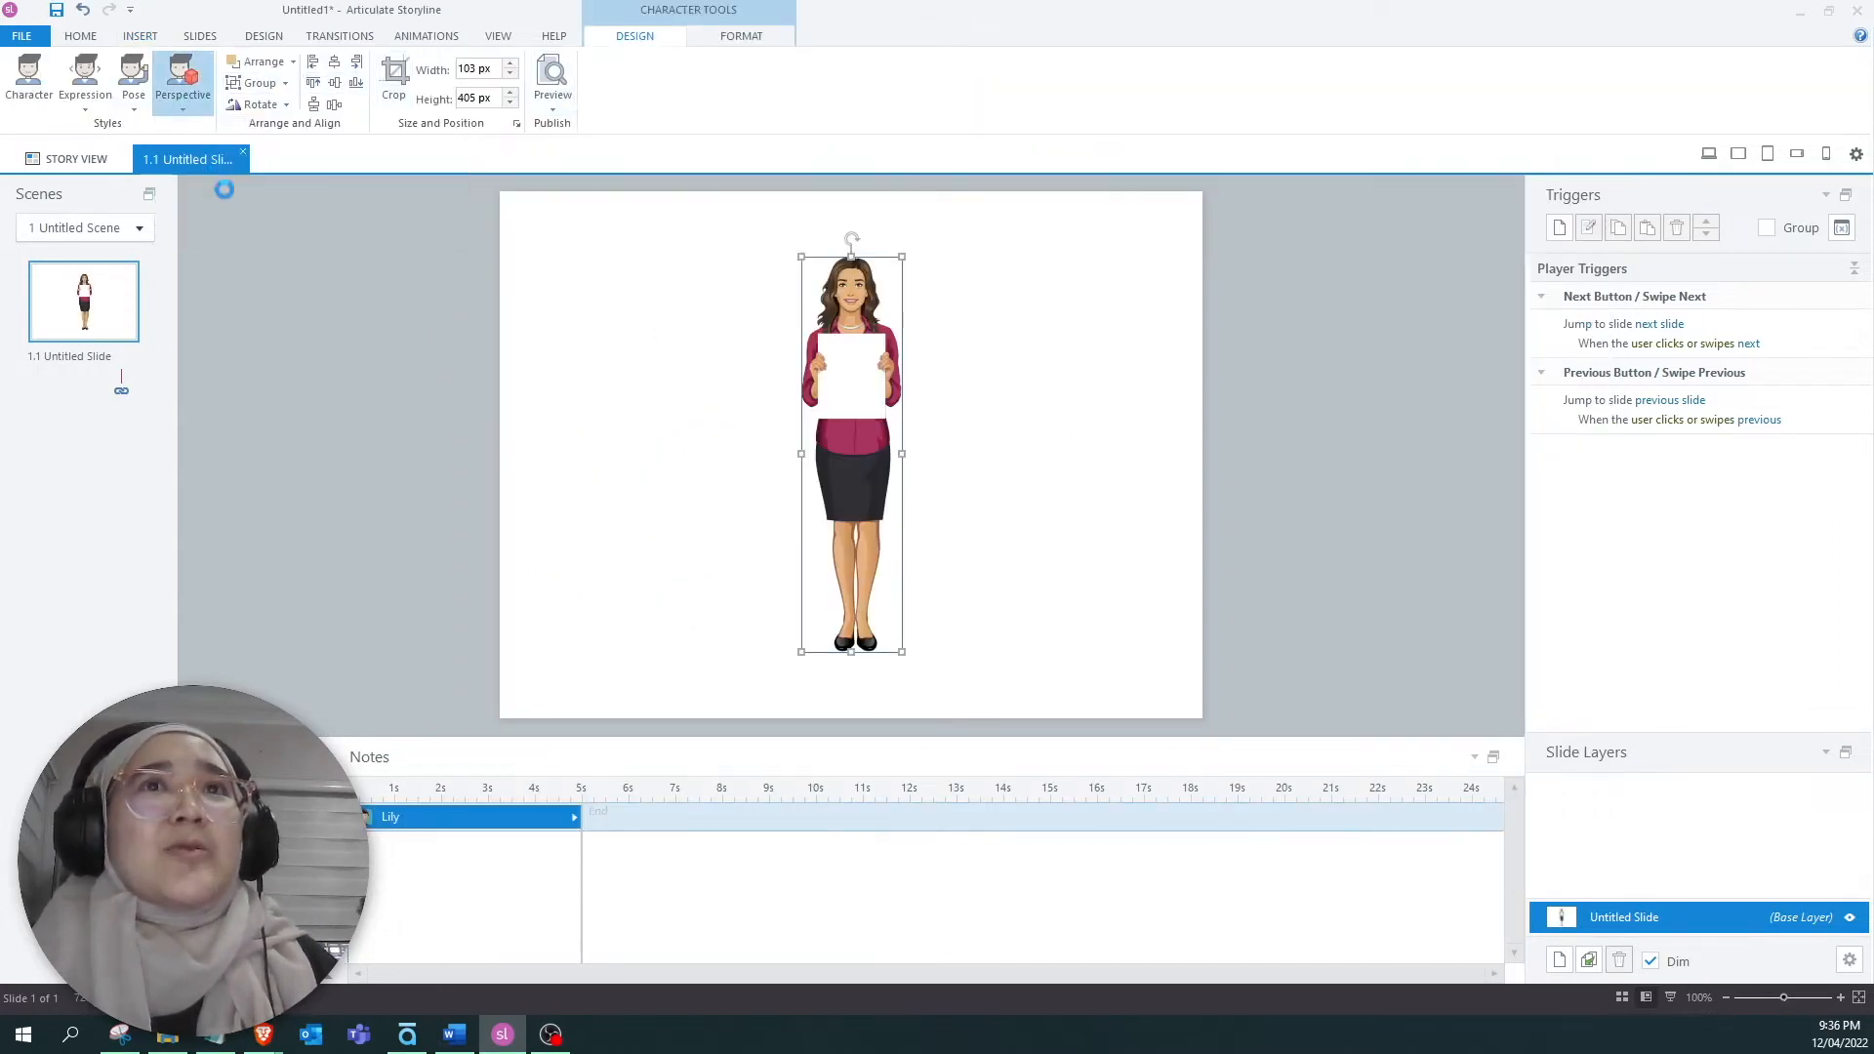
pyautogui.click(206, 84)
pyautogui.click(355, 192)
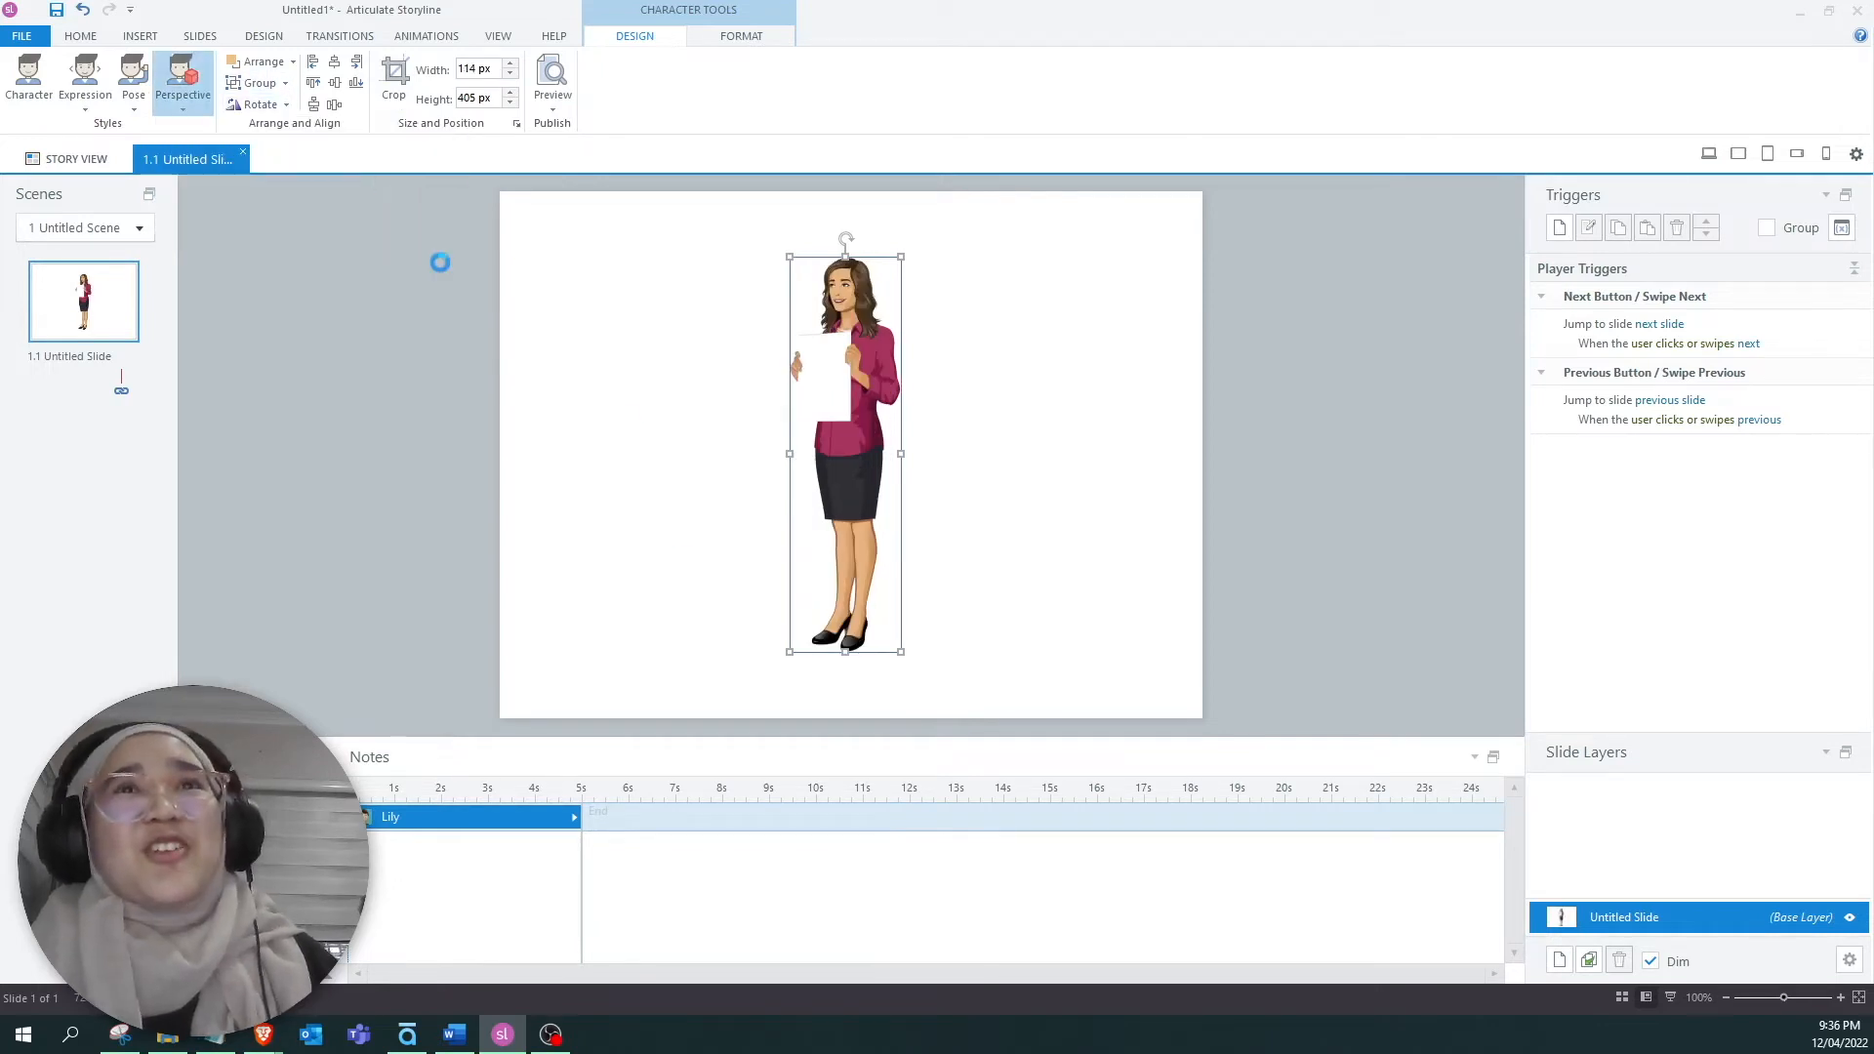
pyautogui.click(182, 78)
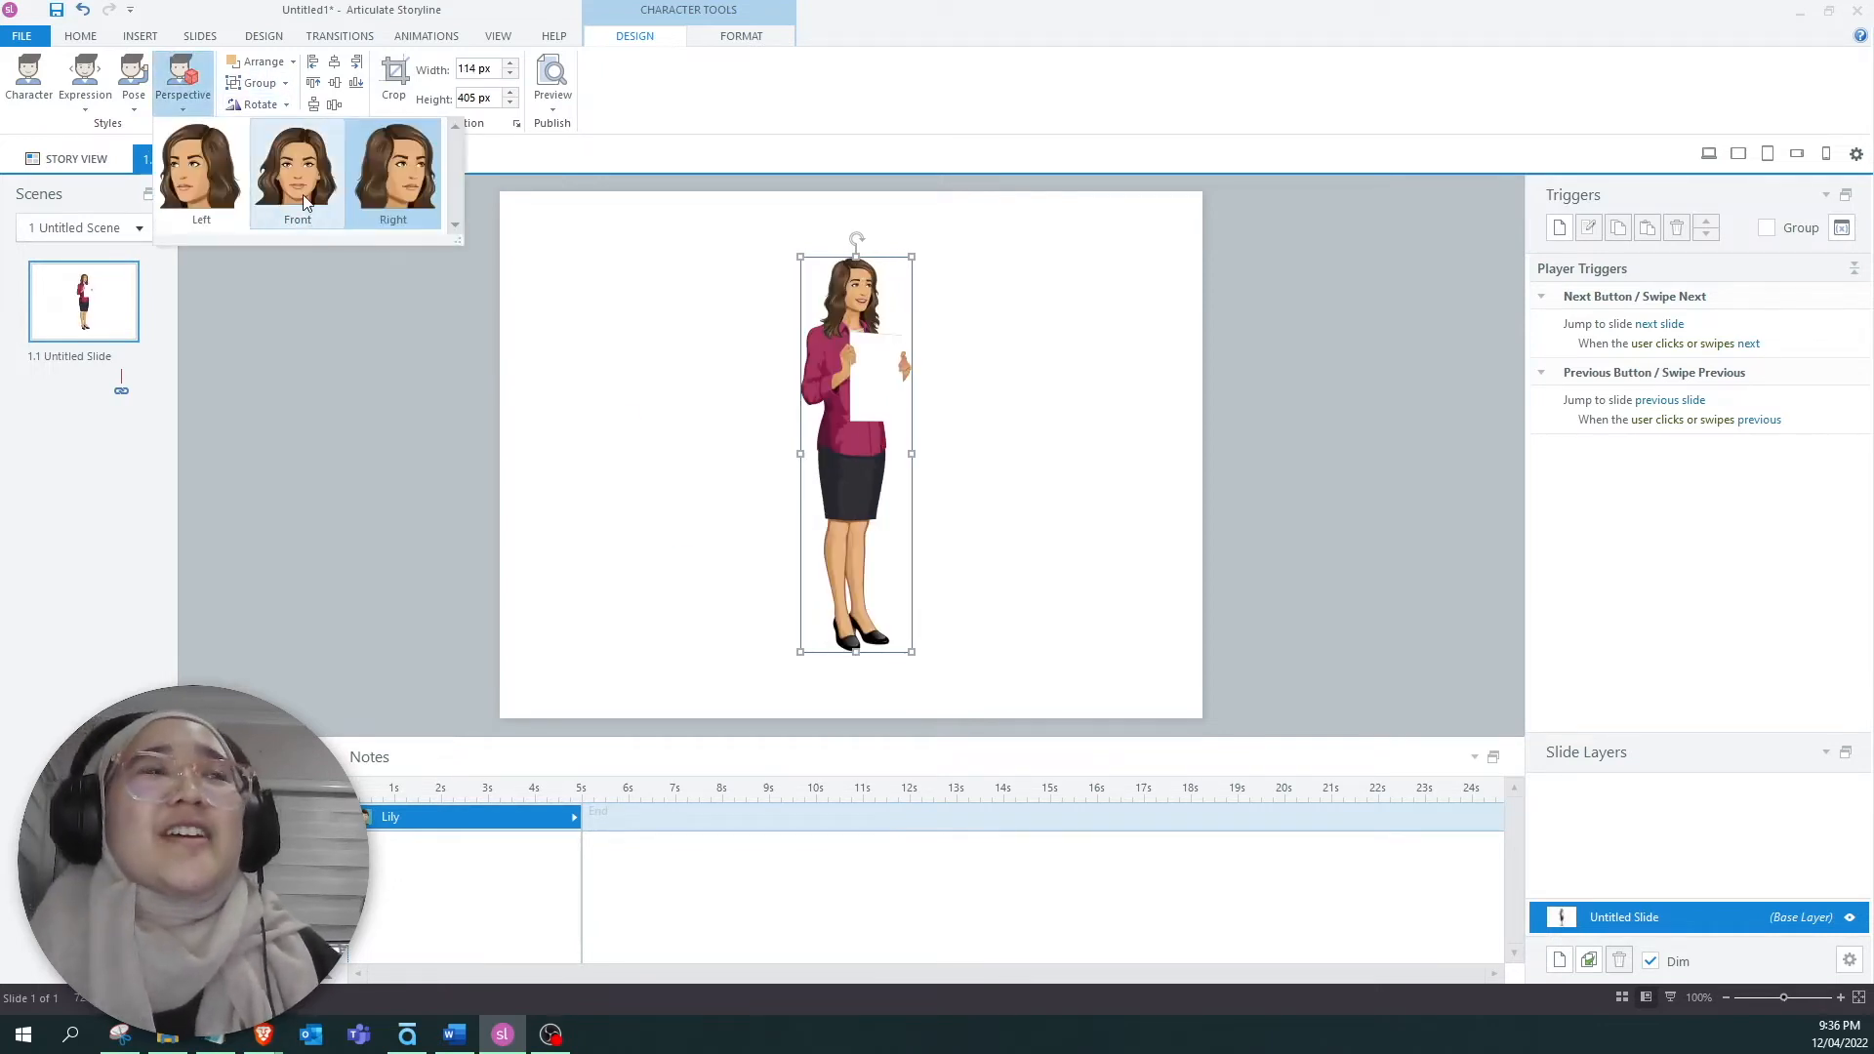
pyautogui.click(304, 202)
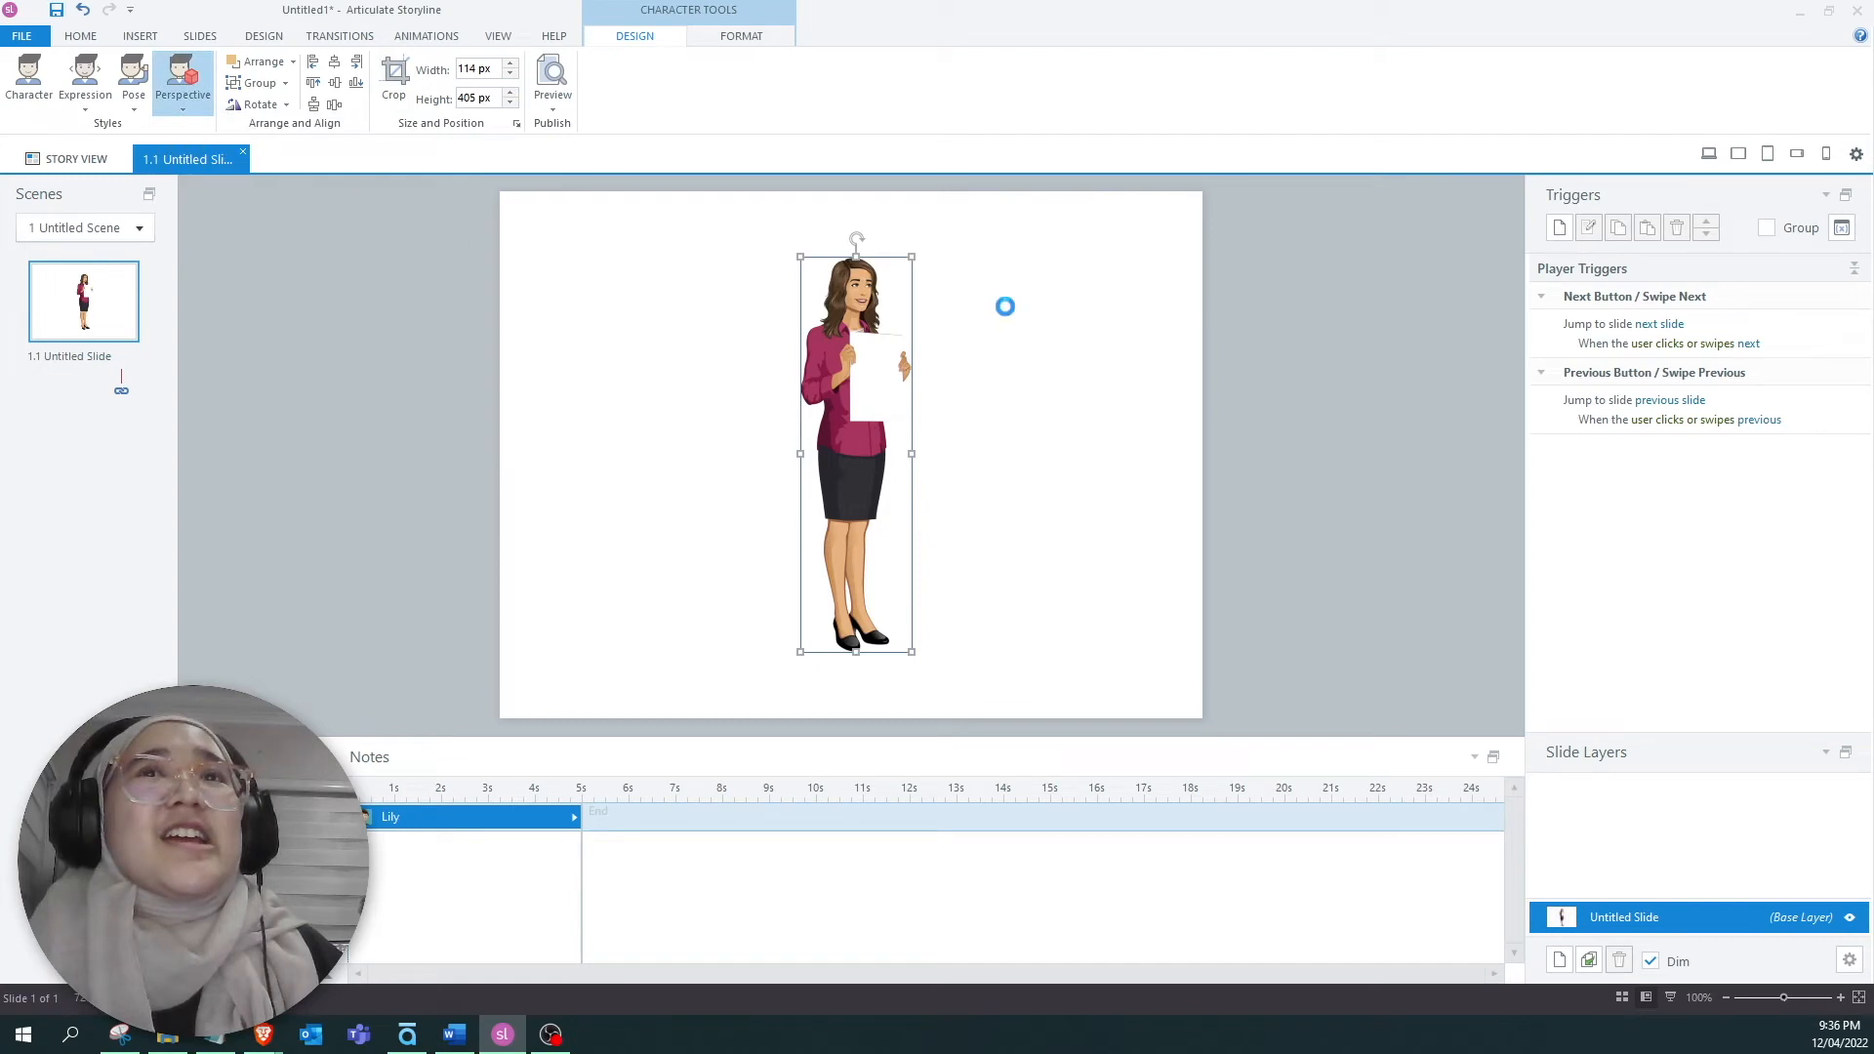
# Crop off the character's legs just below the waist, leaving an area about 103 × 212 px.
pyautogui.click(396, 78)
pyautogui.moveTo(851, 654); pyautogui.dragTo(865, 464)
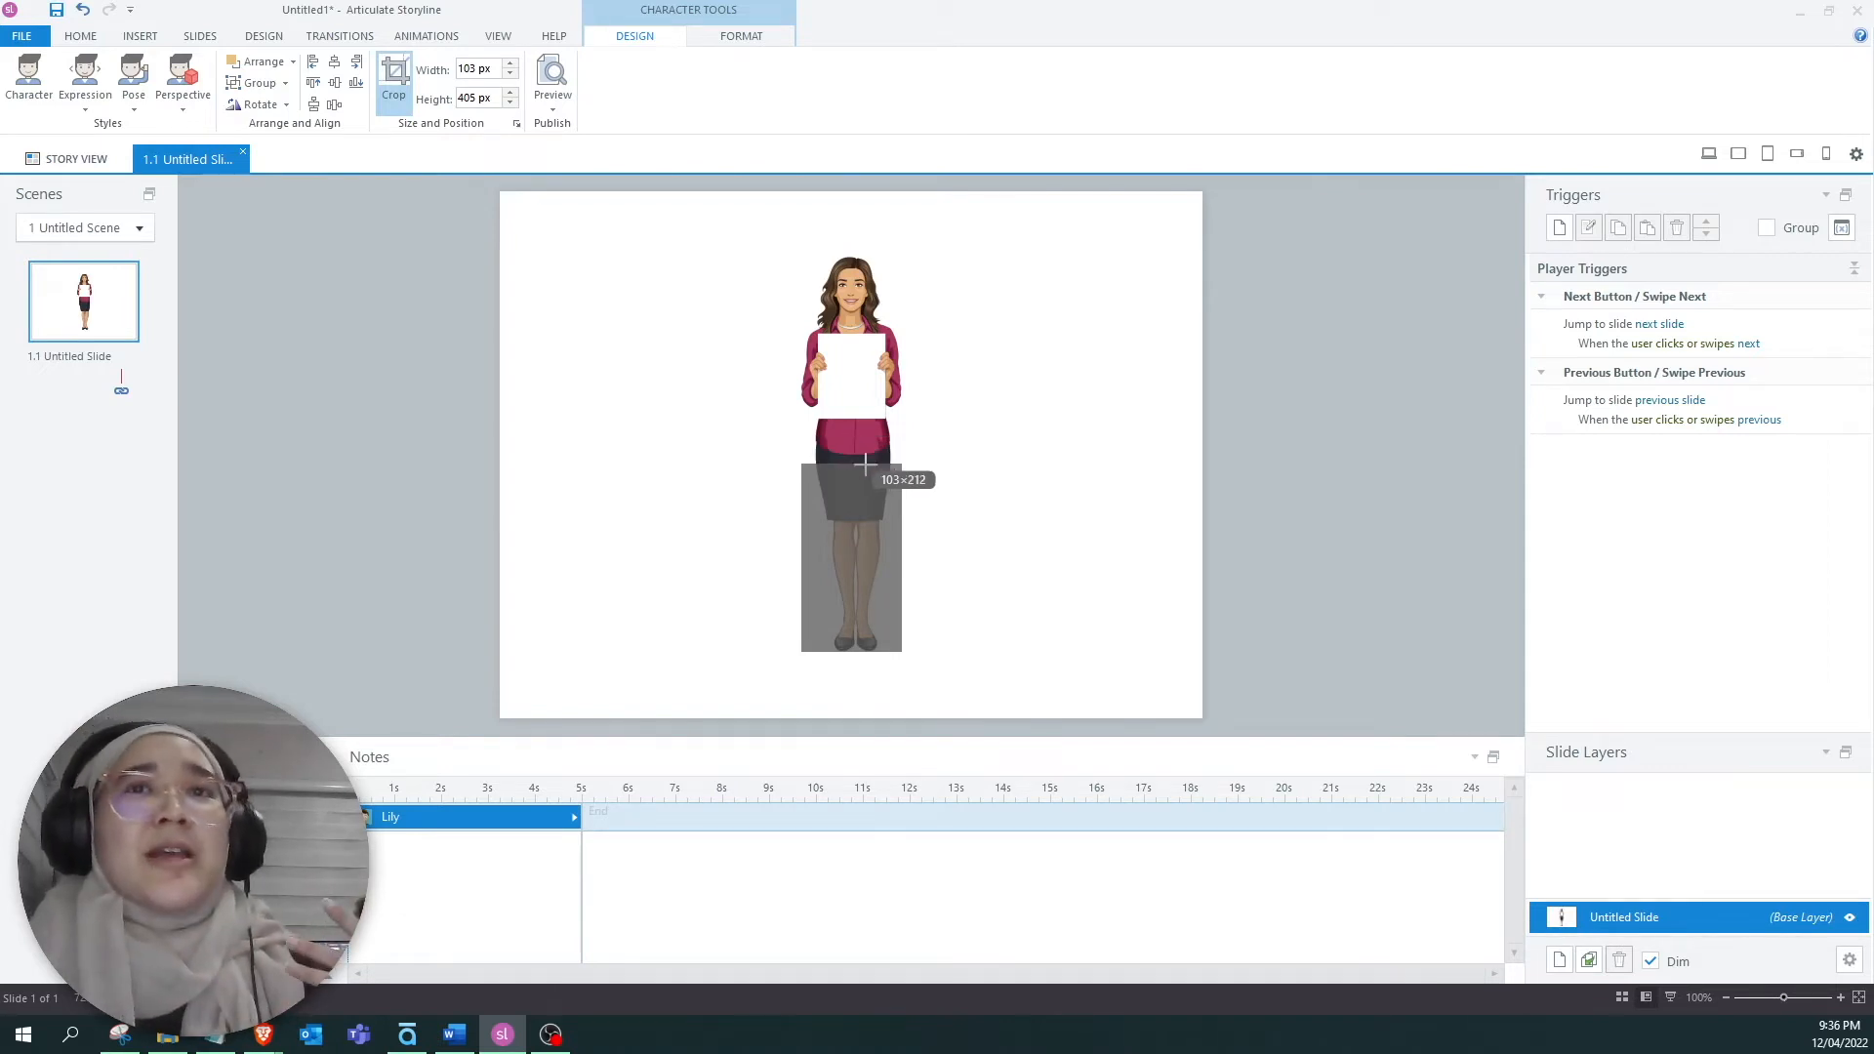
pyautogui.moveTo(864, 464); pyautogui.dragTo(865, 465)
pyautogui.click(991, 413)
# Enlarge the cropped character to about 242 × 500 px and place it at the slide's right side, resting on the bottom edge.
pyautogui.moveTo(855, 395); pyautogui.dragTo(945, 650)
pyautogui.moveTo(994, 503); pyautogui.dragTo(1132, 230)
pyautogui.moveTo(982, 410); pyautogui.dragTo(1036, 411)
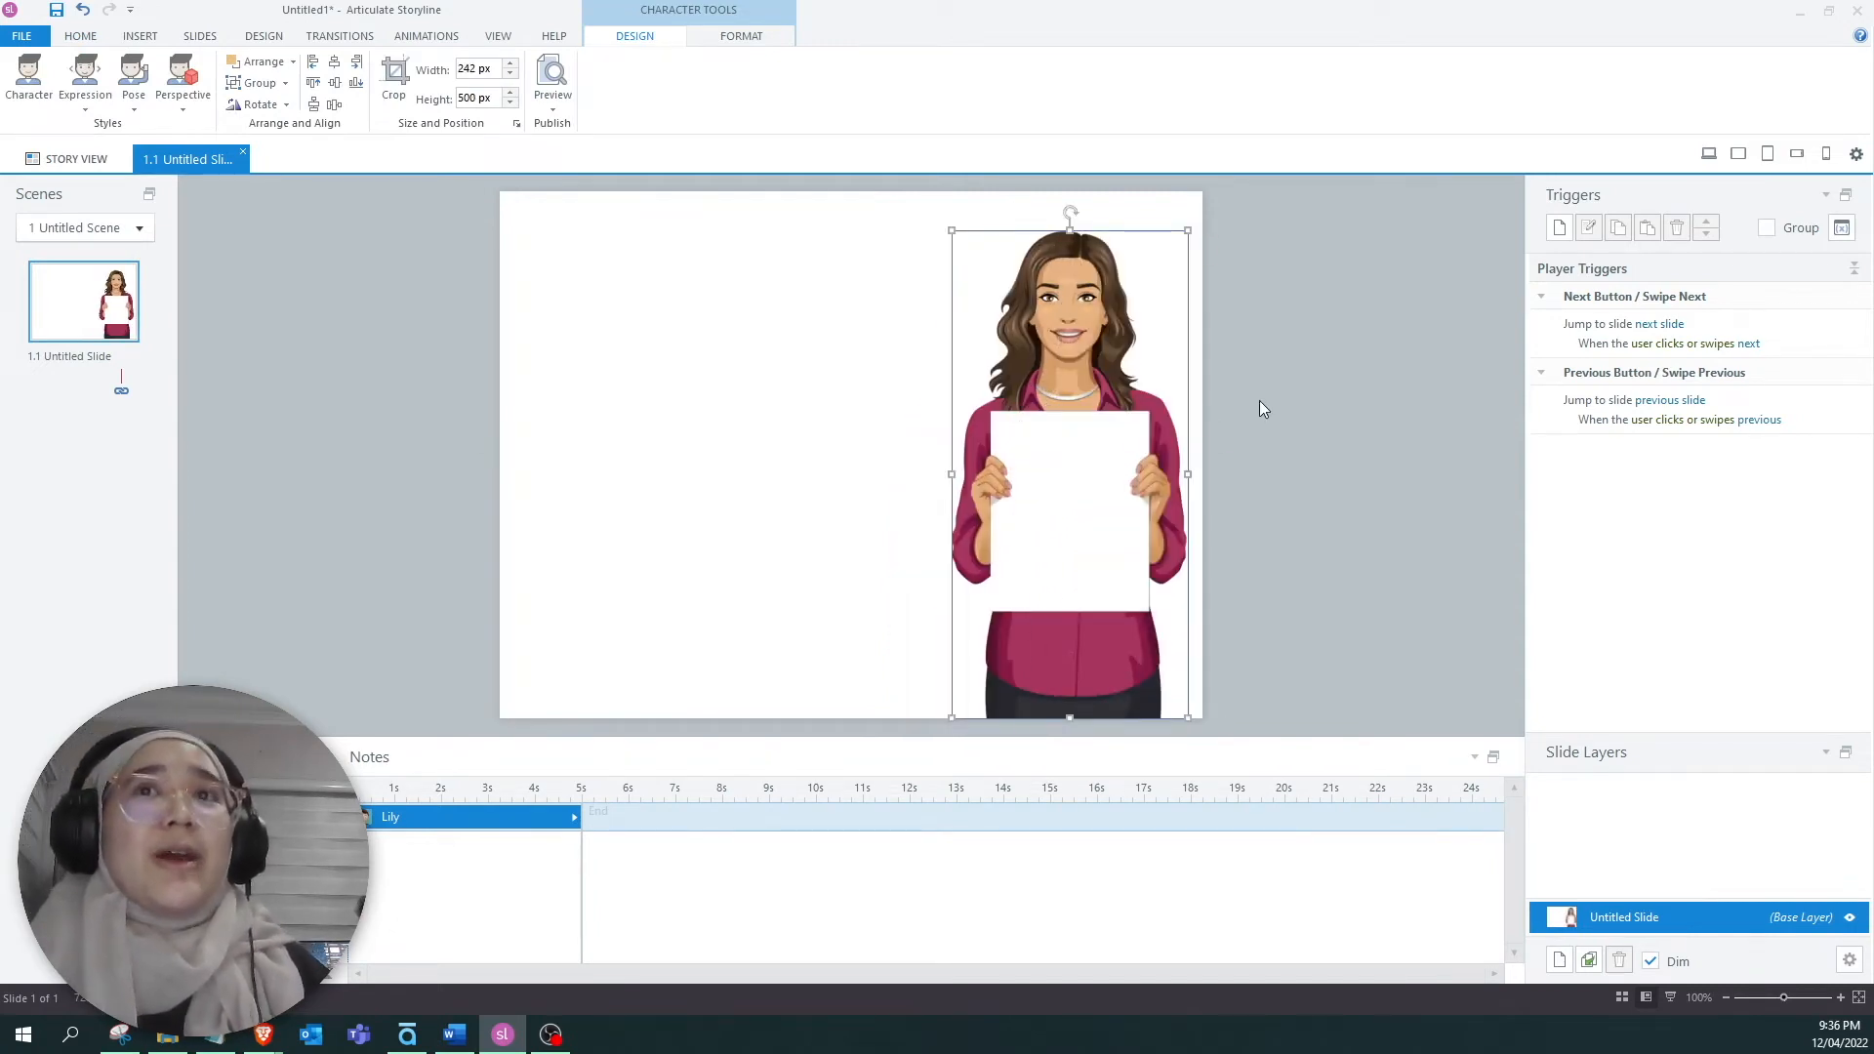
# Insert the cat photo JPG from the Downloads folder onto the slide.
pyautogui.click(1259, 401)
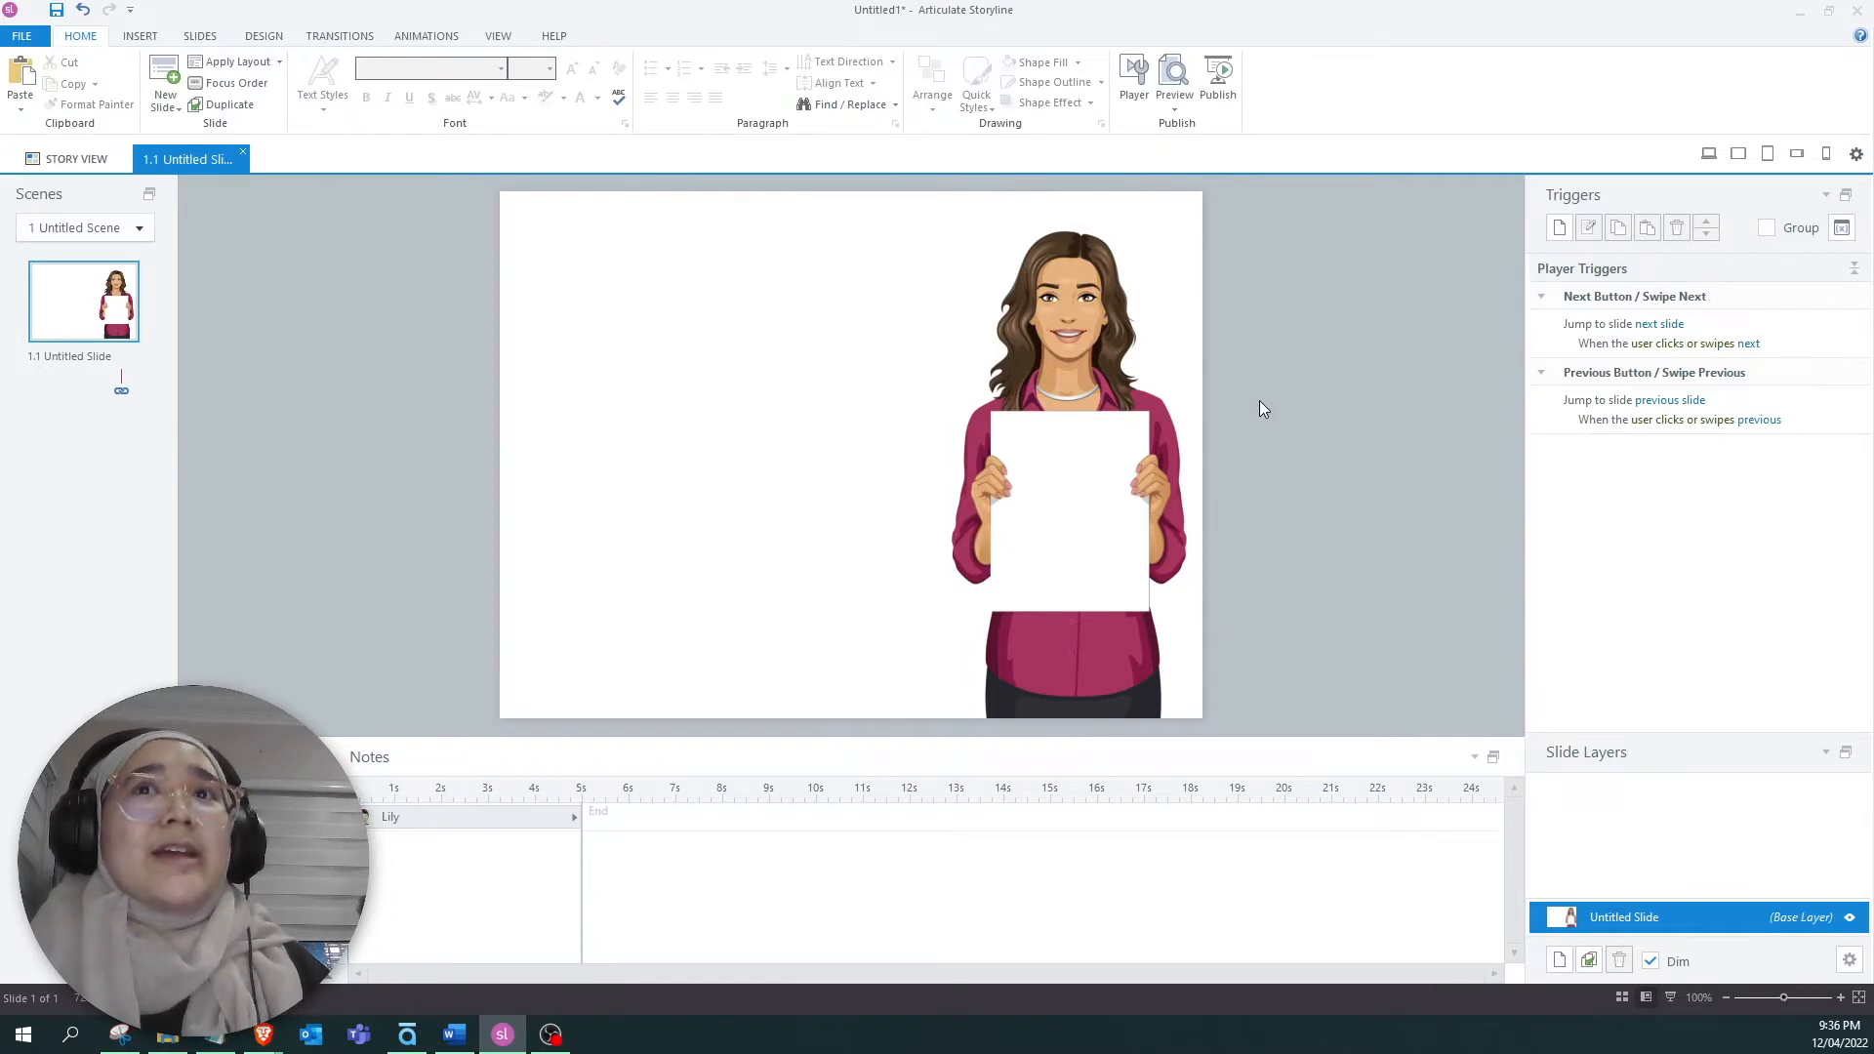
pyautogui.click(141, 36)
pyautogui.click(425, 81)
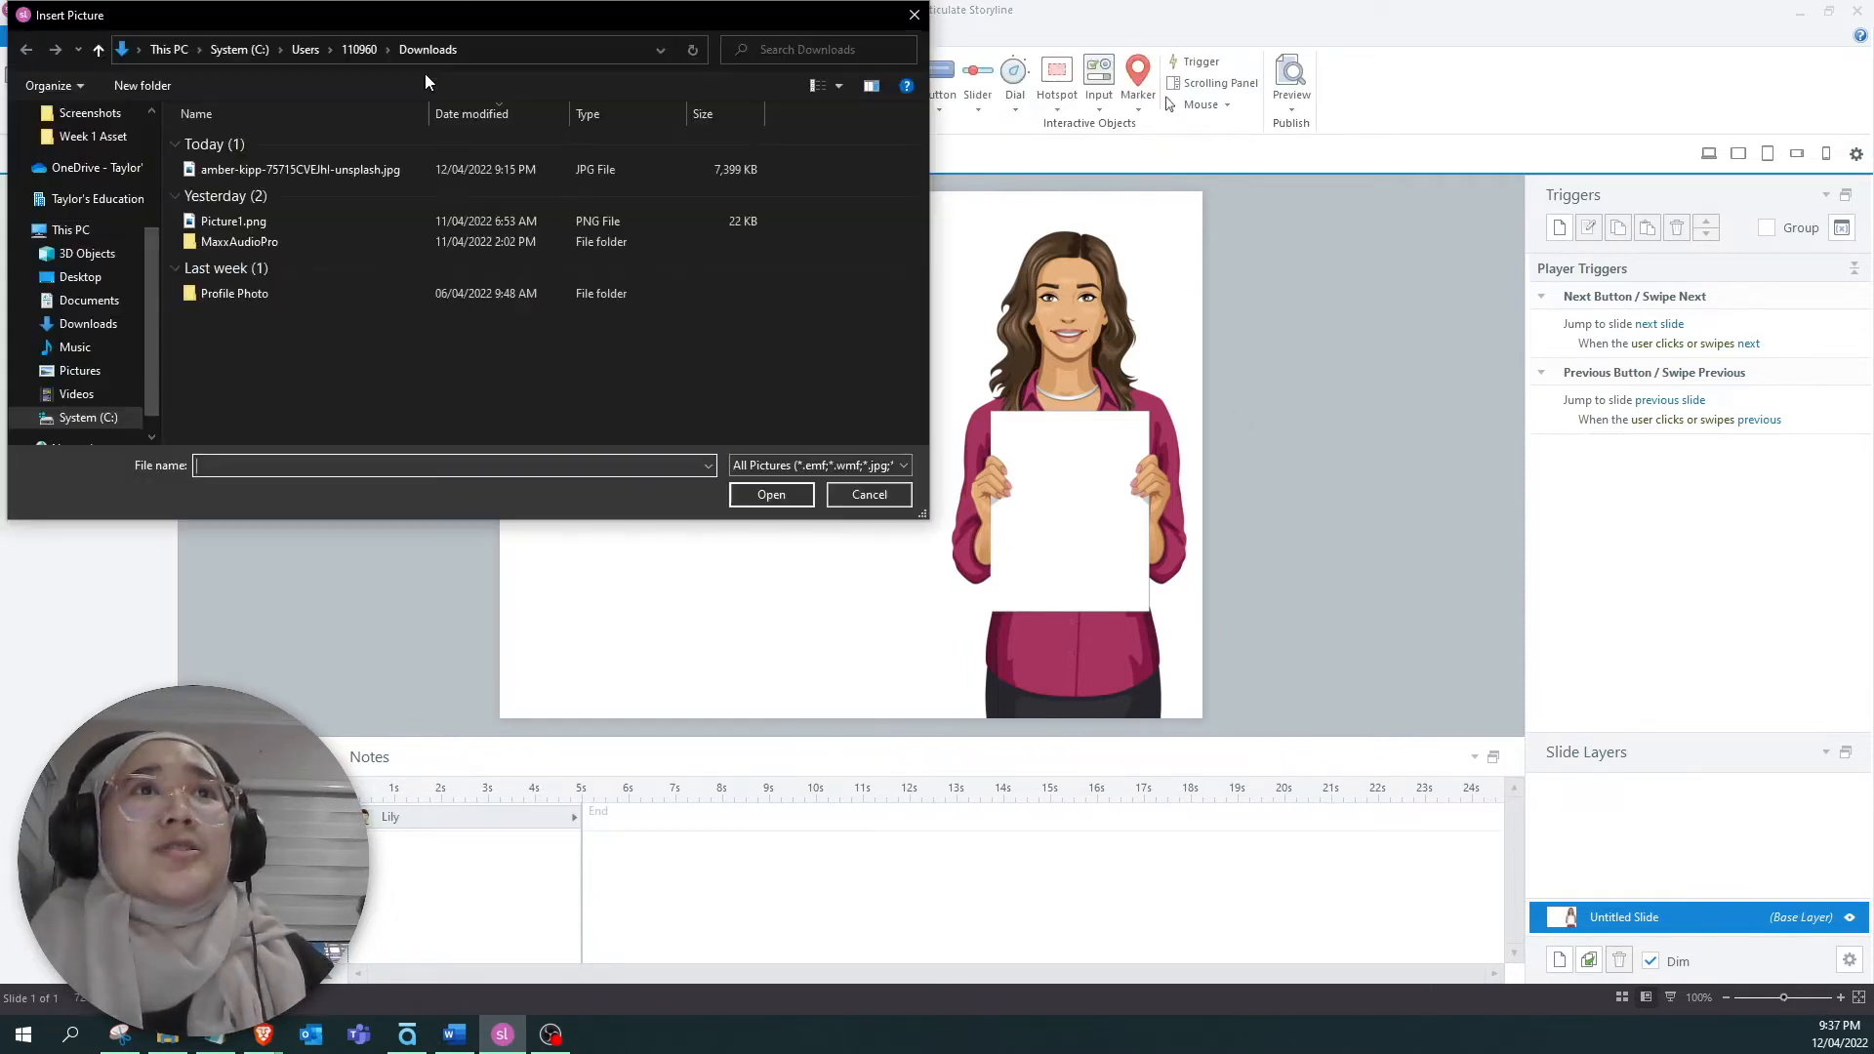
pyautogui.click(378, 170)
pyautogui.click(778, 498)
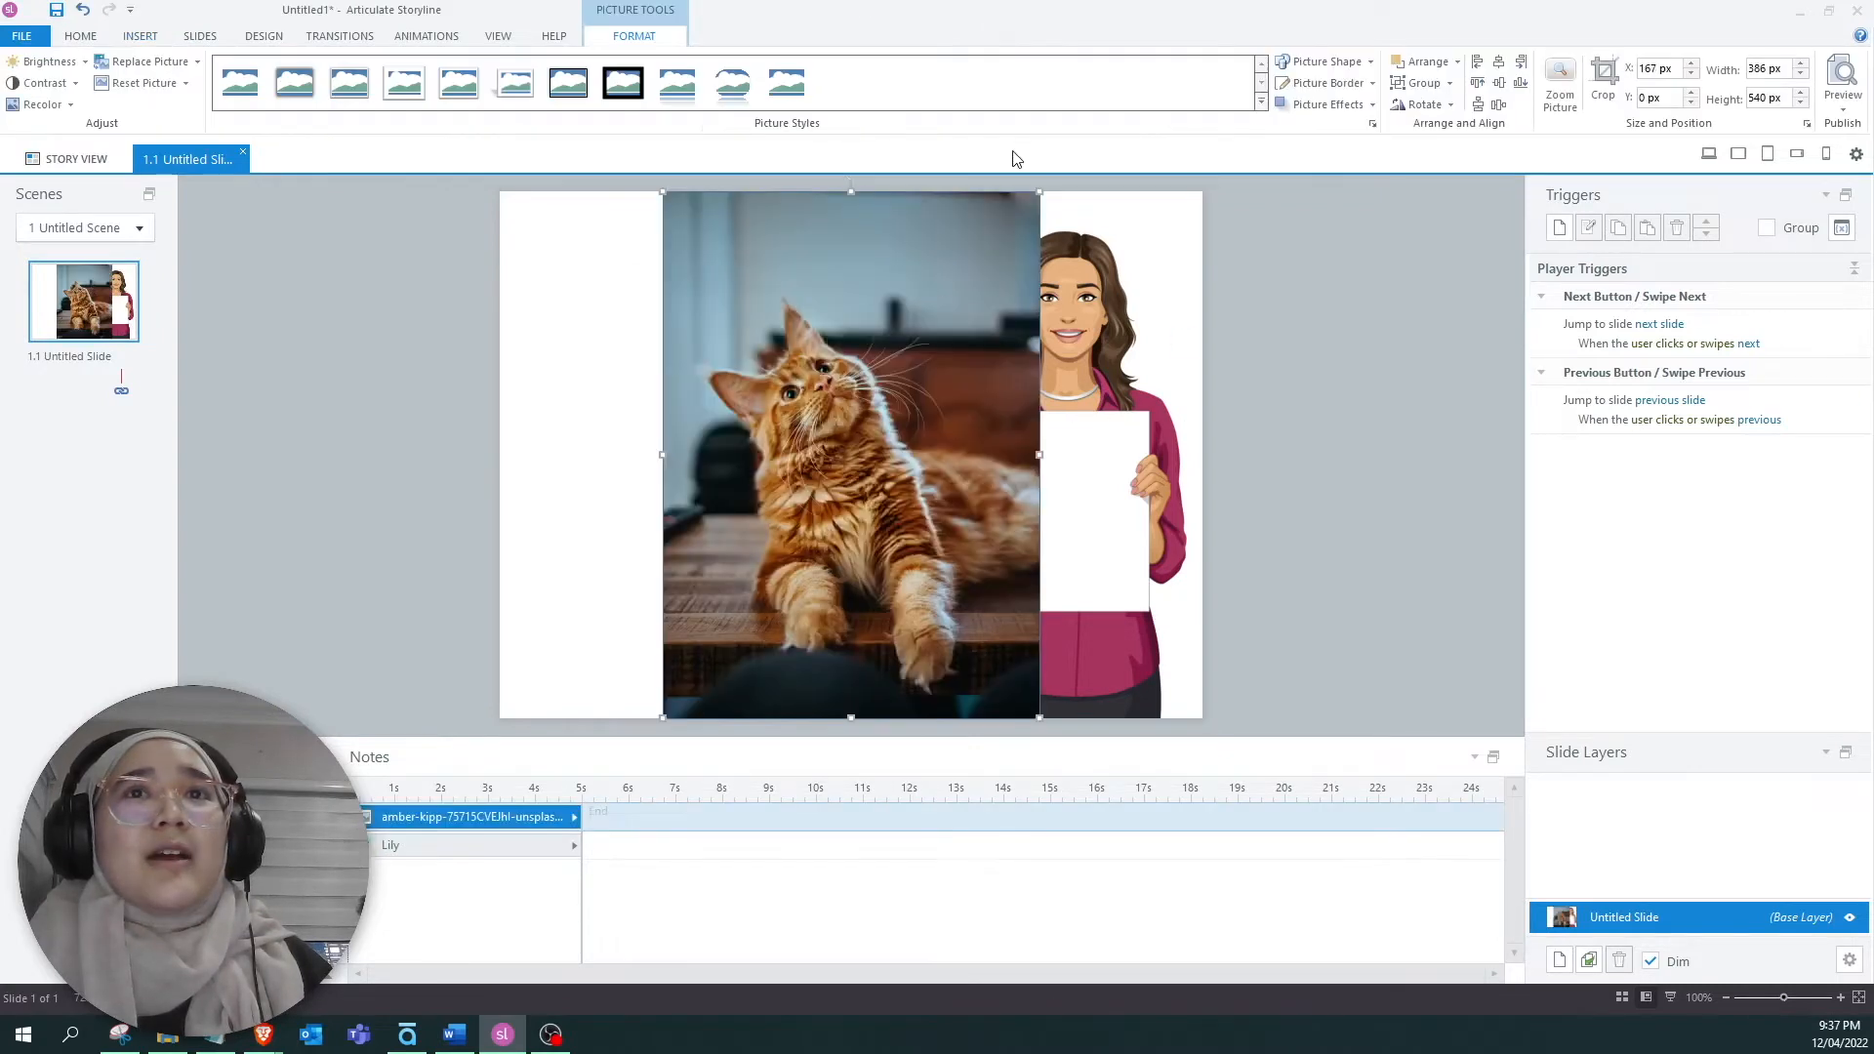
# Shrink the cat photo to about 119 × 167 px and place it on the character's white sign.
pyautogui.moveTo(1040, 190); pyautogui.dragTo(818, 500)
pyautogui.moveTo(747, 596); pyautogui.dragTo(1080, 545)
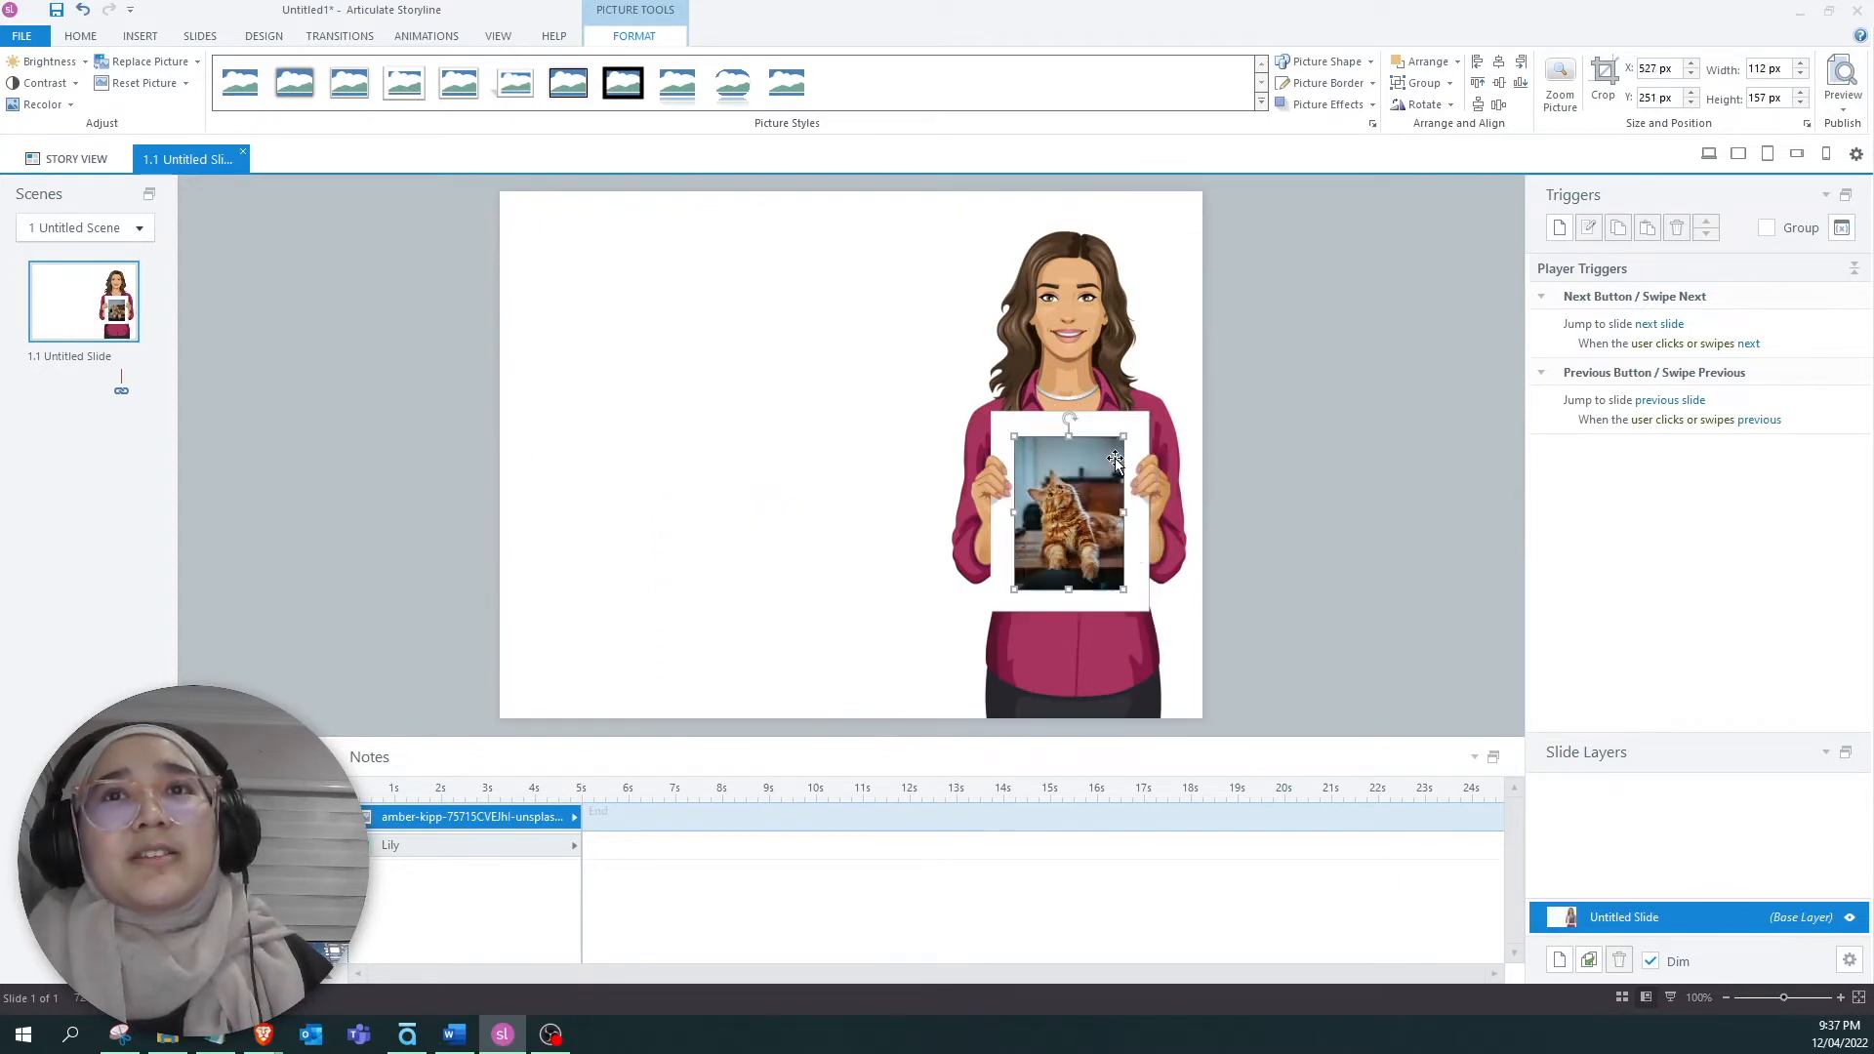
pyautogui.moveTo(1123, 436); pyautogui.dragTo(1131, 427)
pyautogui.moveTo(1079, 500); pyautogui.dragTo(1076, 500)
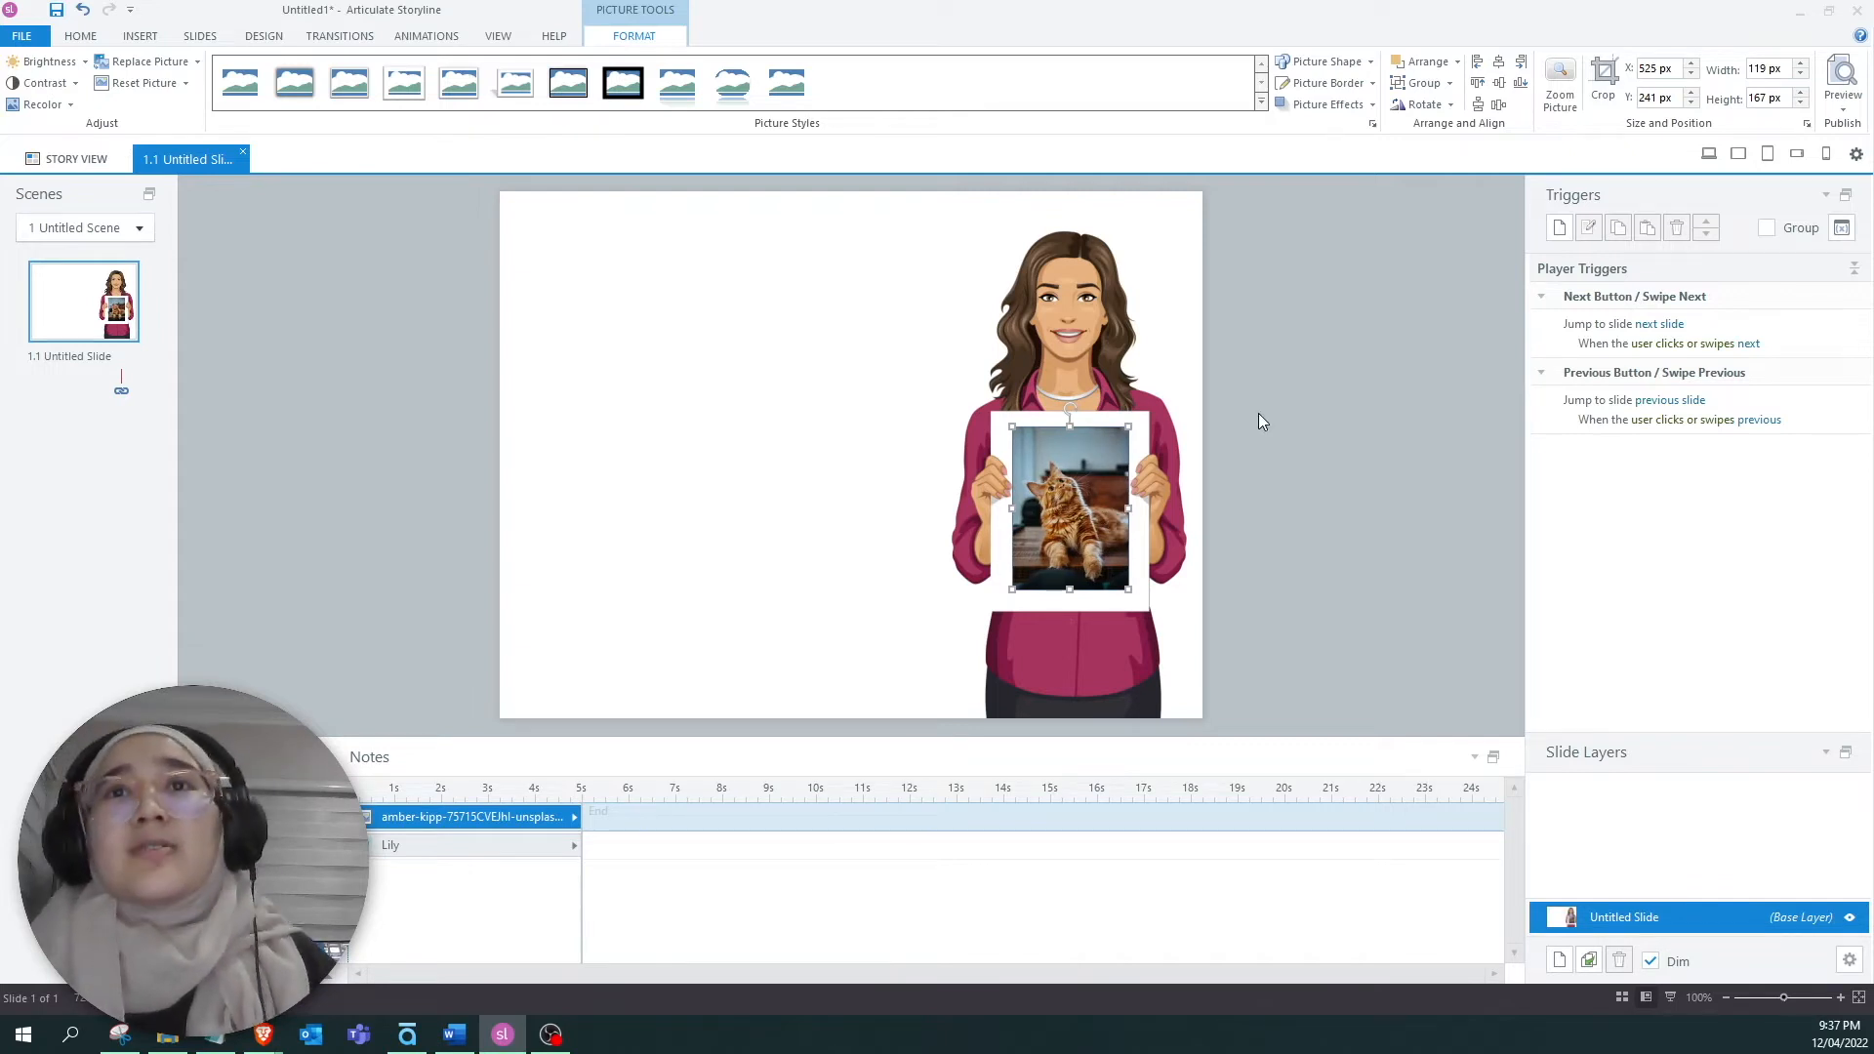
pyautogui.click(1340, 387)
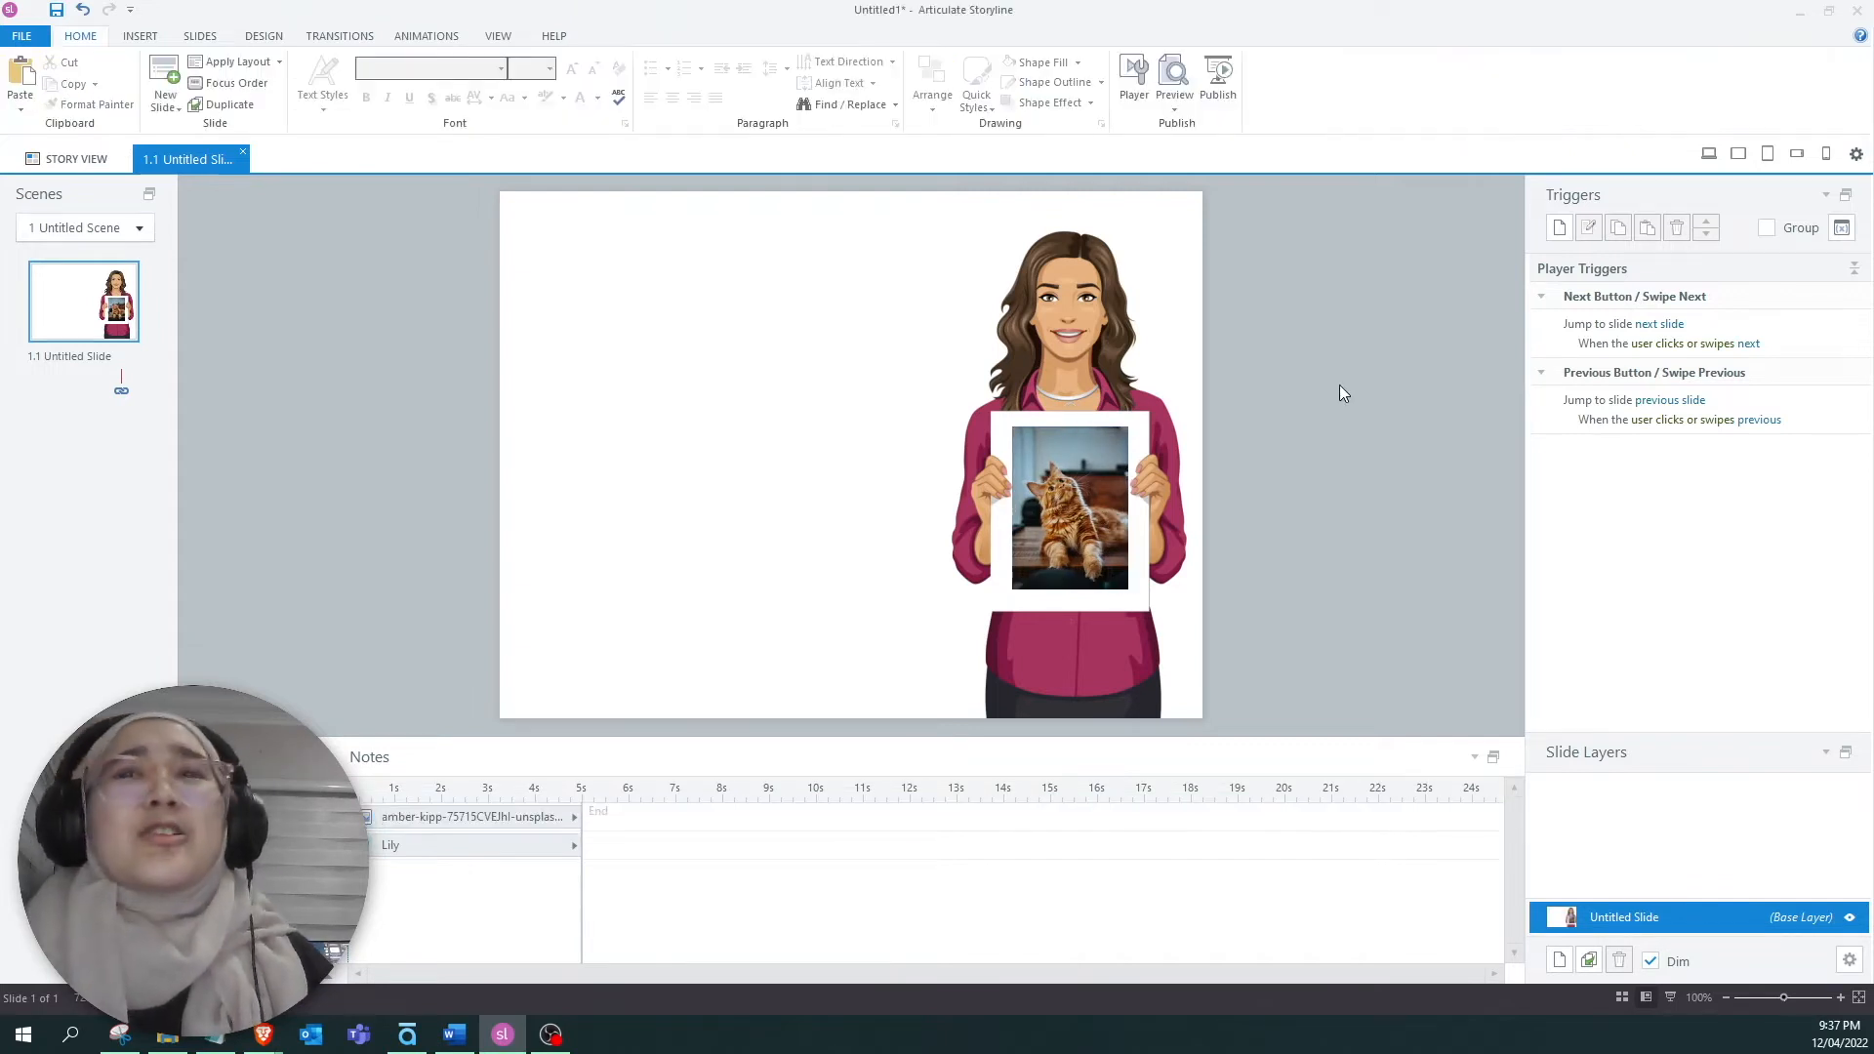
# Review the question types available for converting the slide to a freeform question, from Drag and Drop to Shortcut Key, without converting it.
pyautogui.click(139, 36)
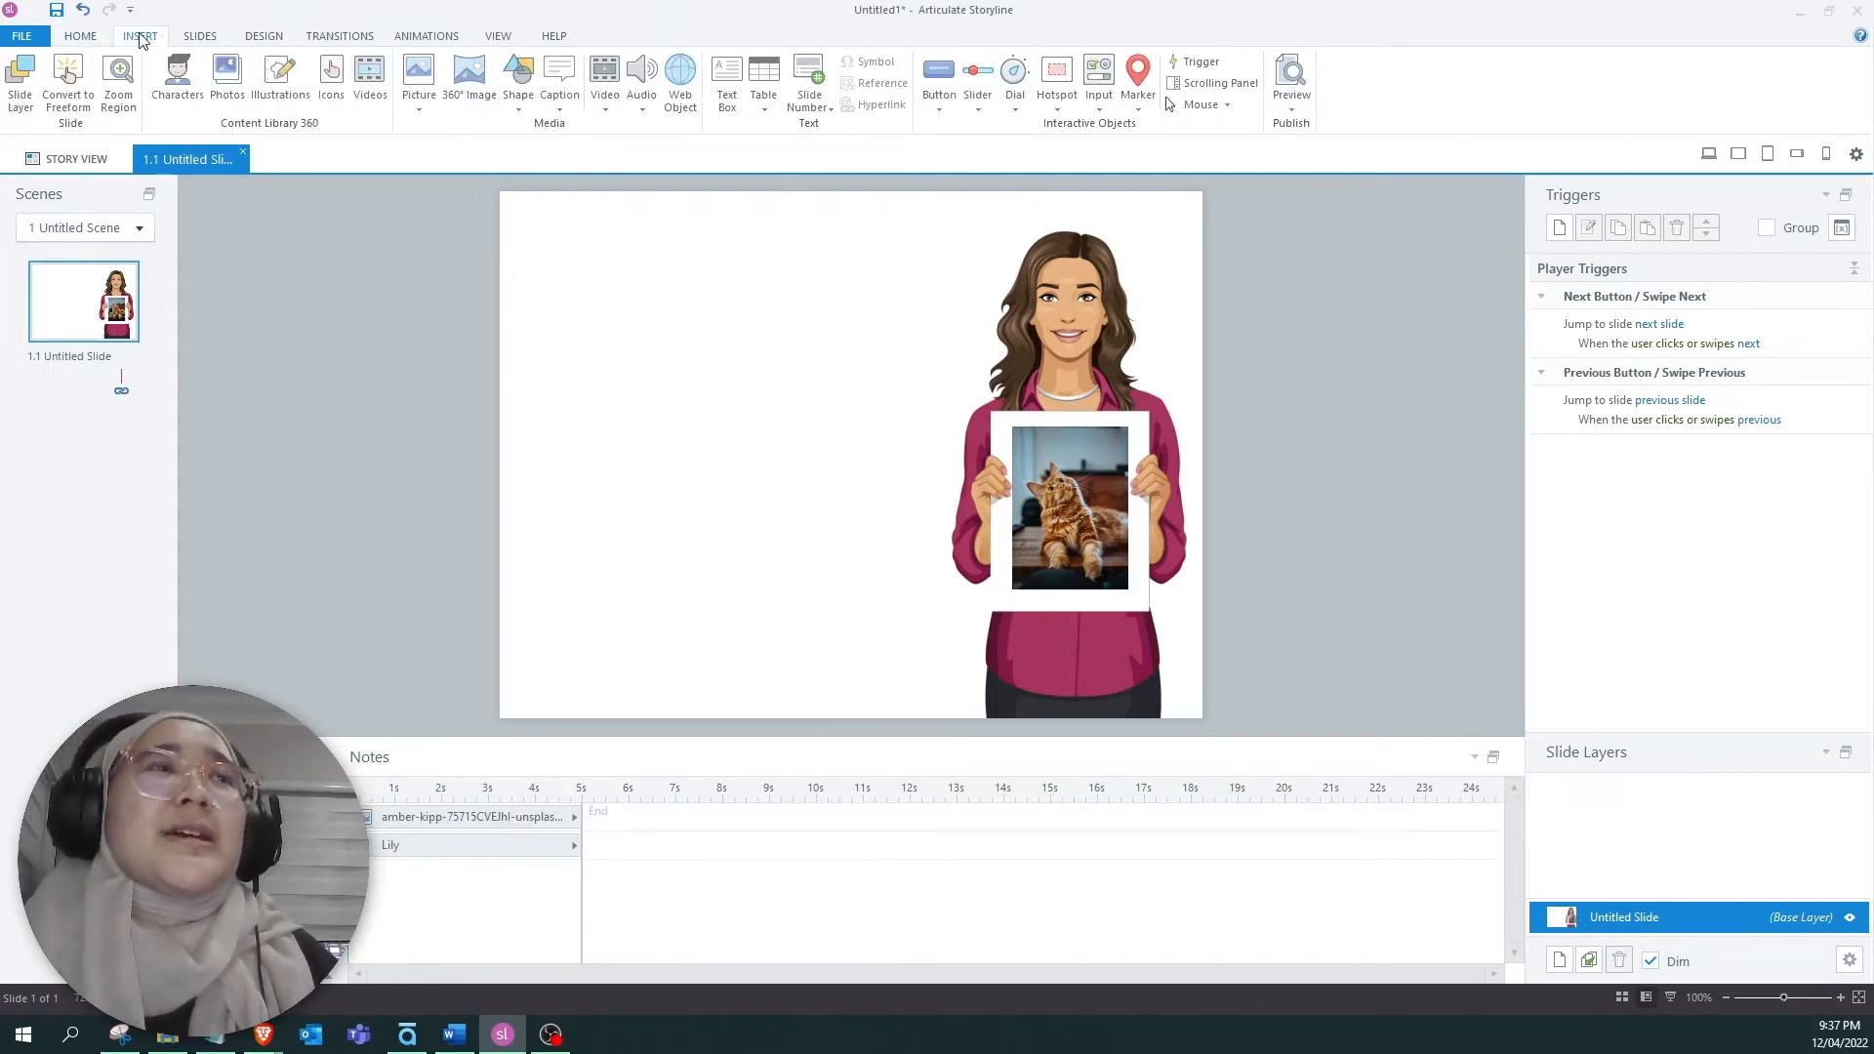
pyautogui.click(66, 101)
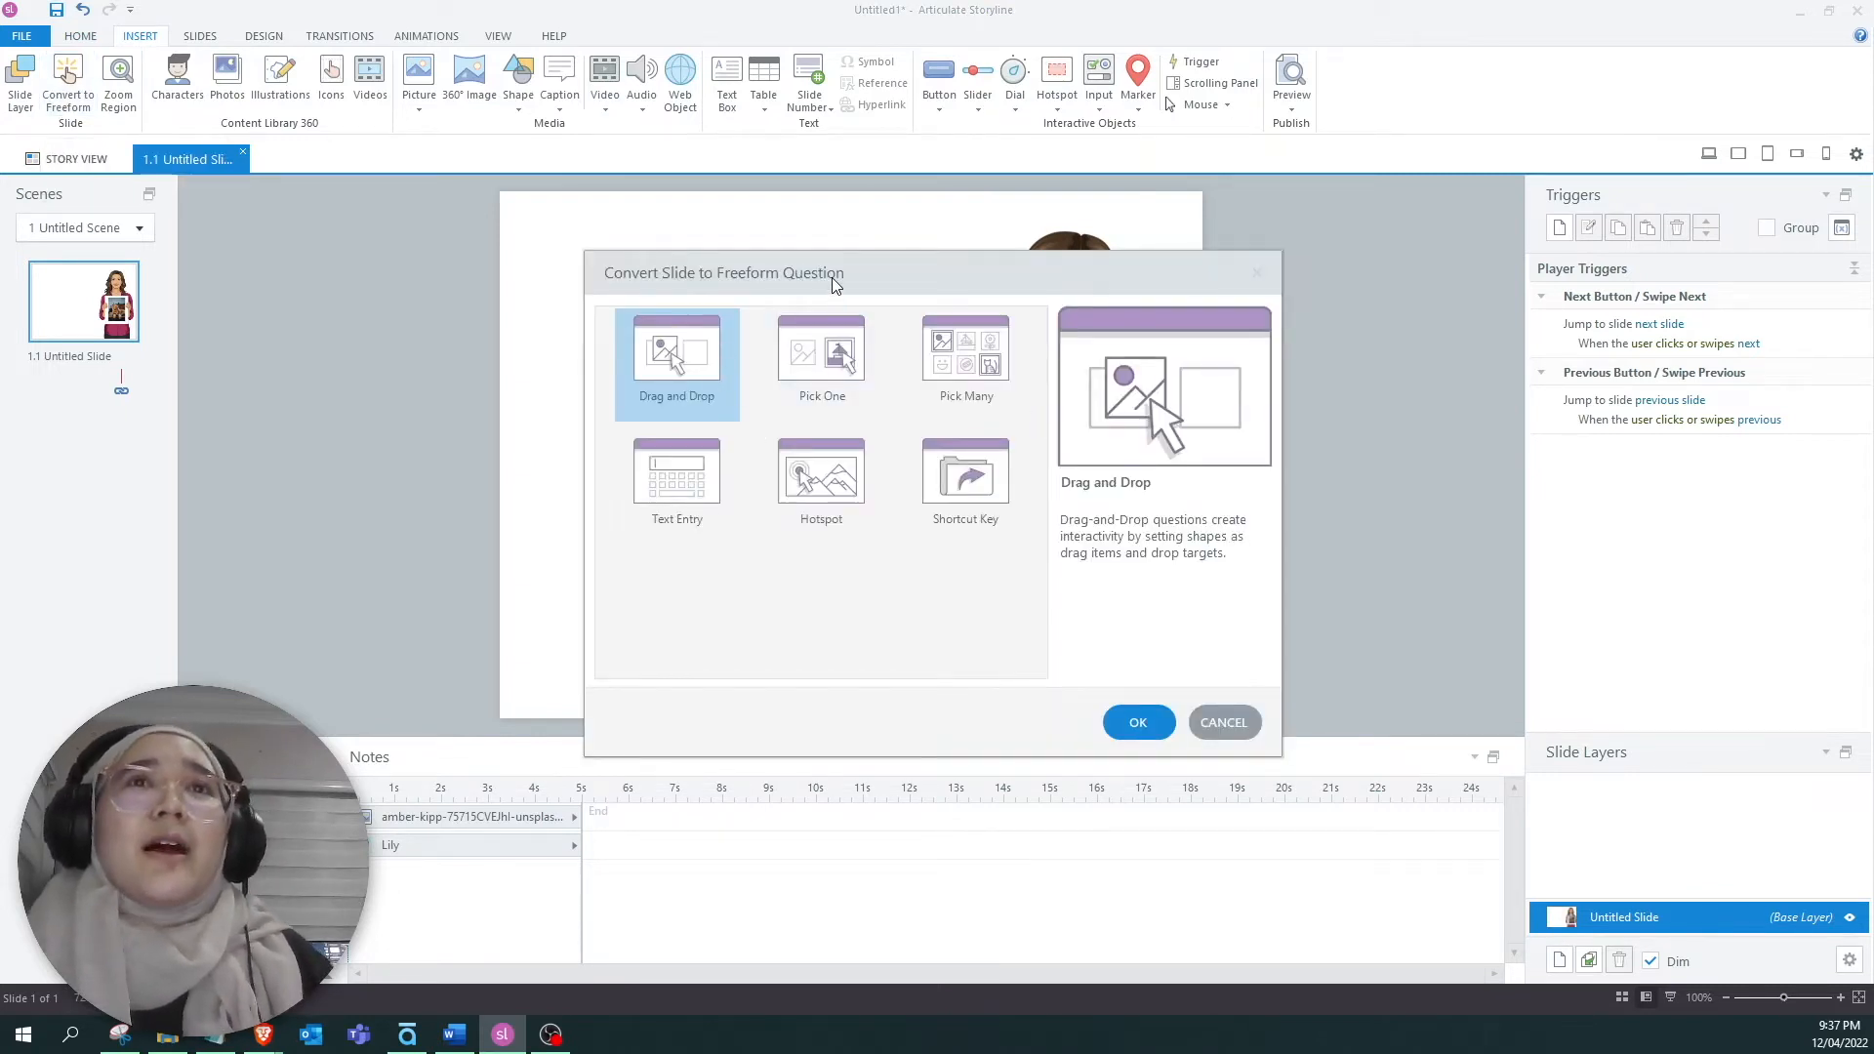
pyautogui.moveTo(832, 279); pyautogui.dragTo(827, 271)
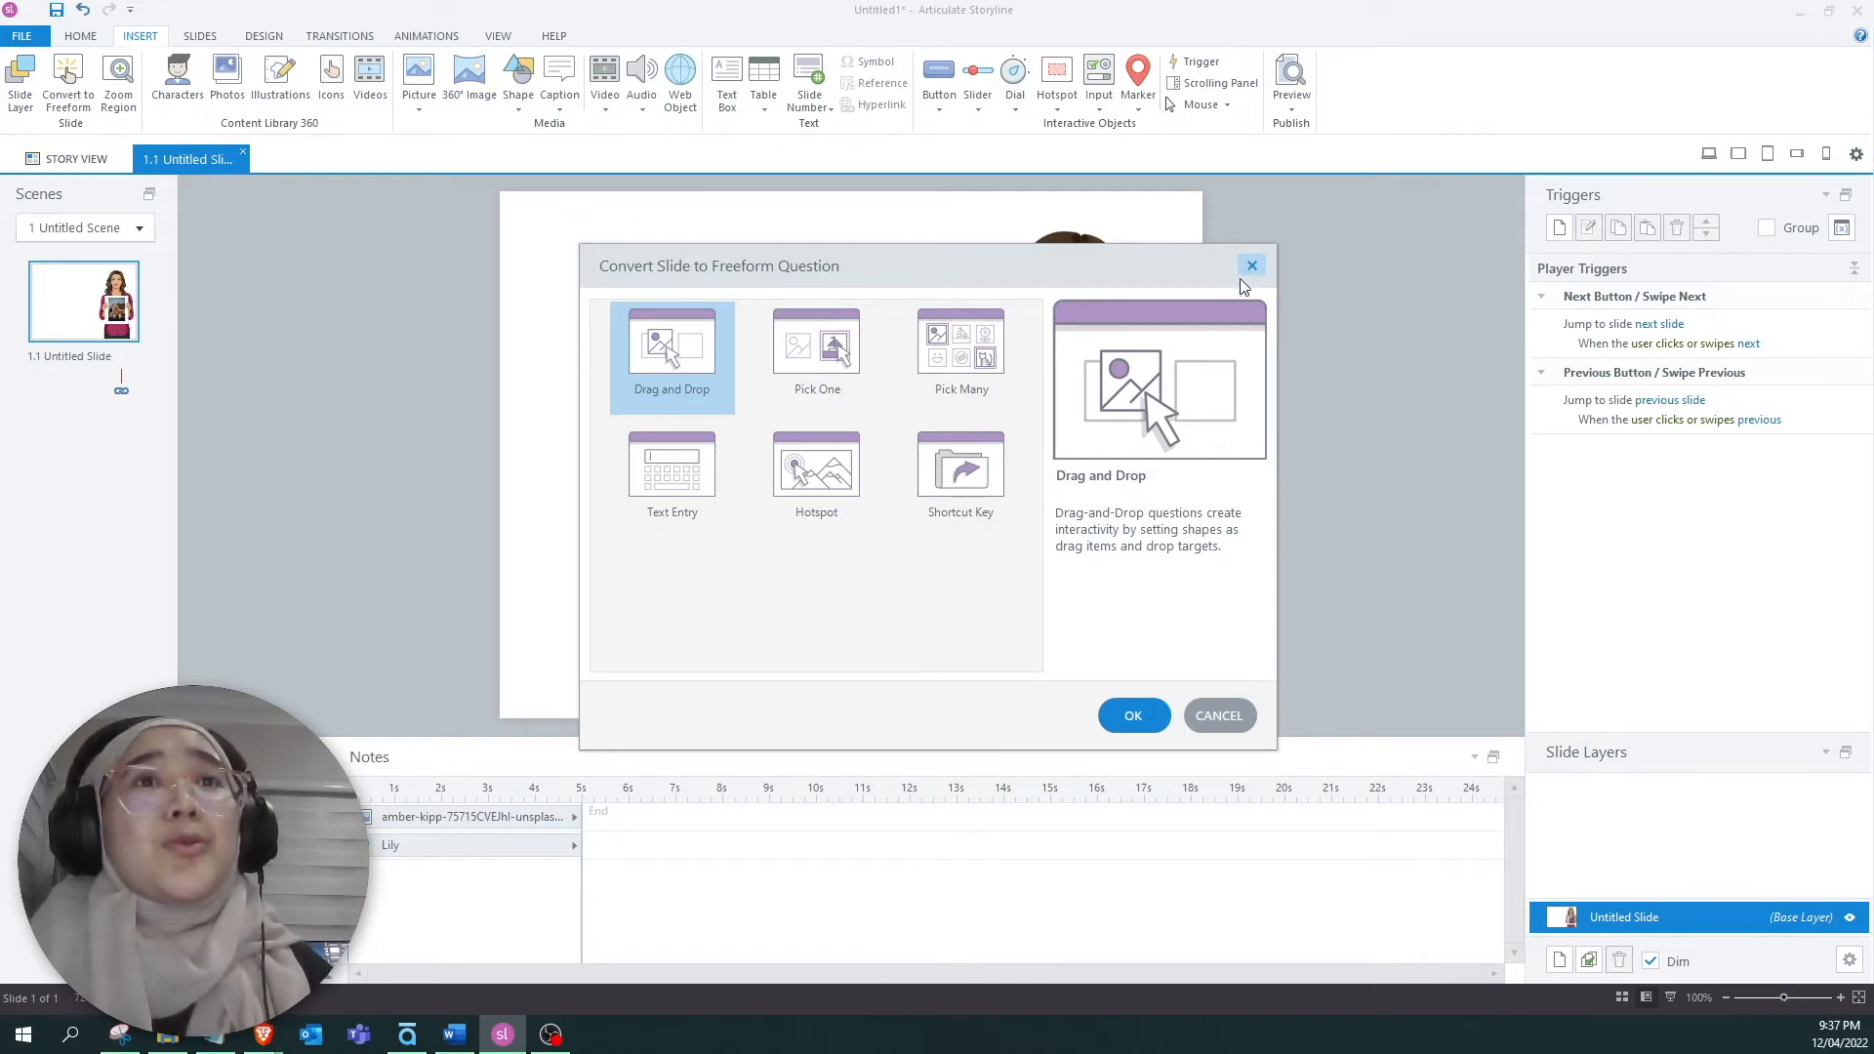
pyautogui.click(849, 359)
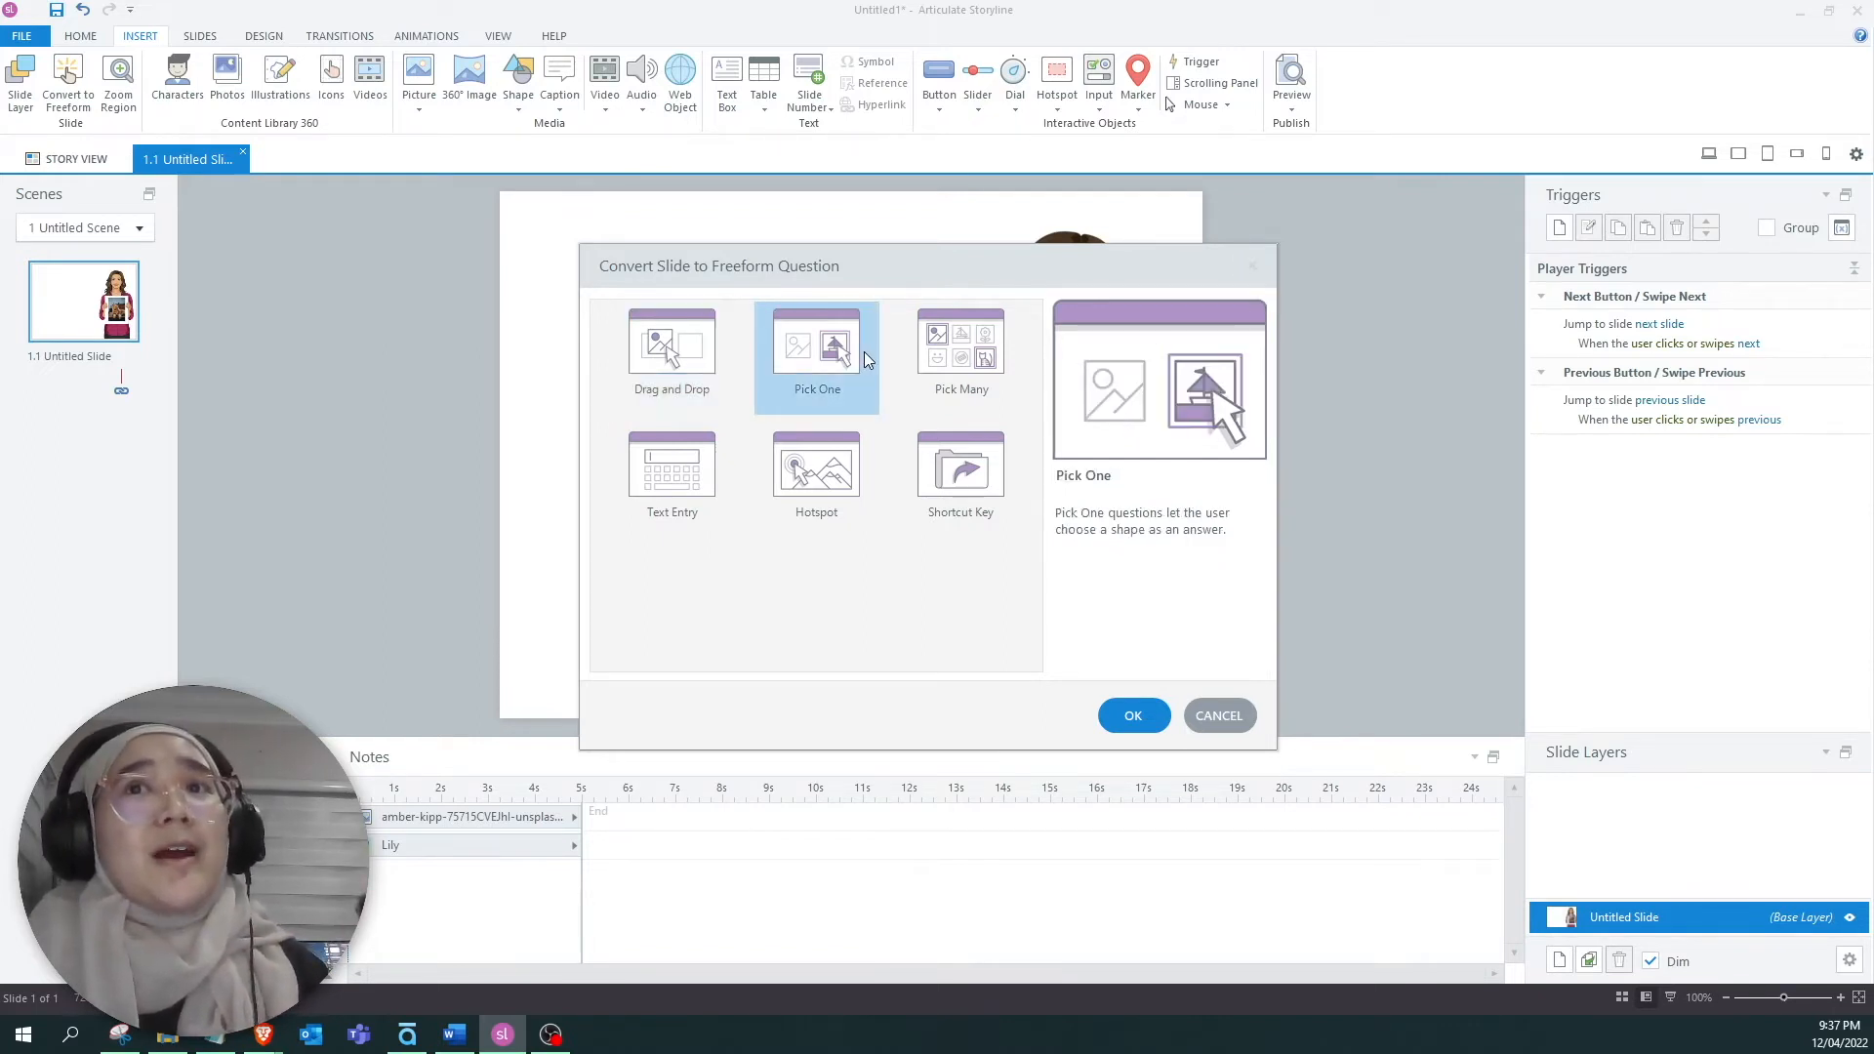
pyautogui.click(1002, 354)
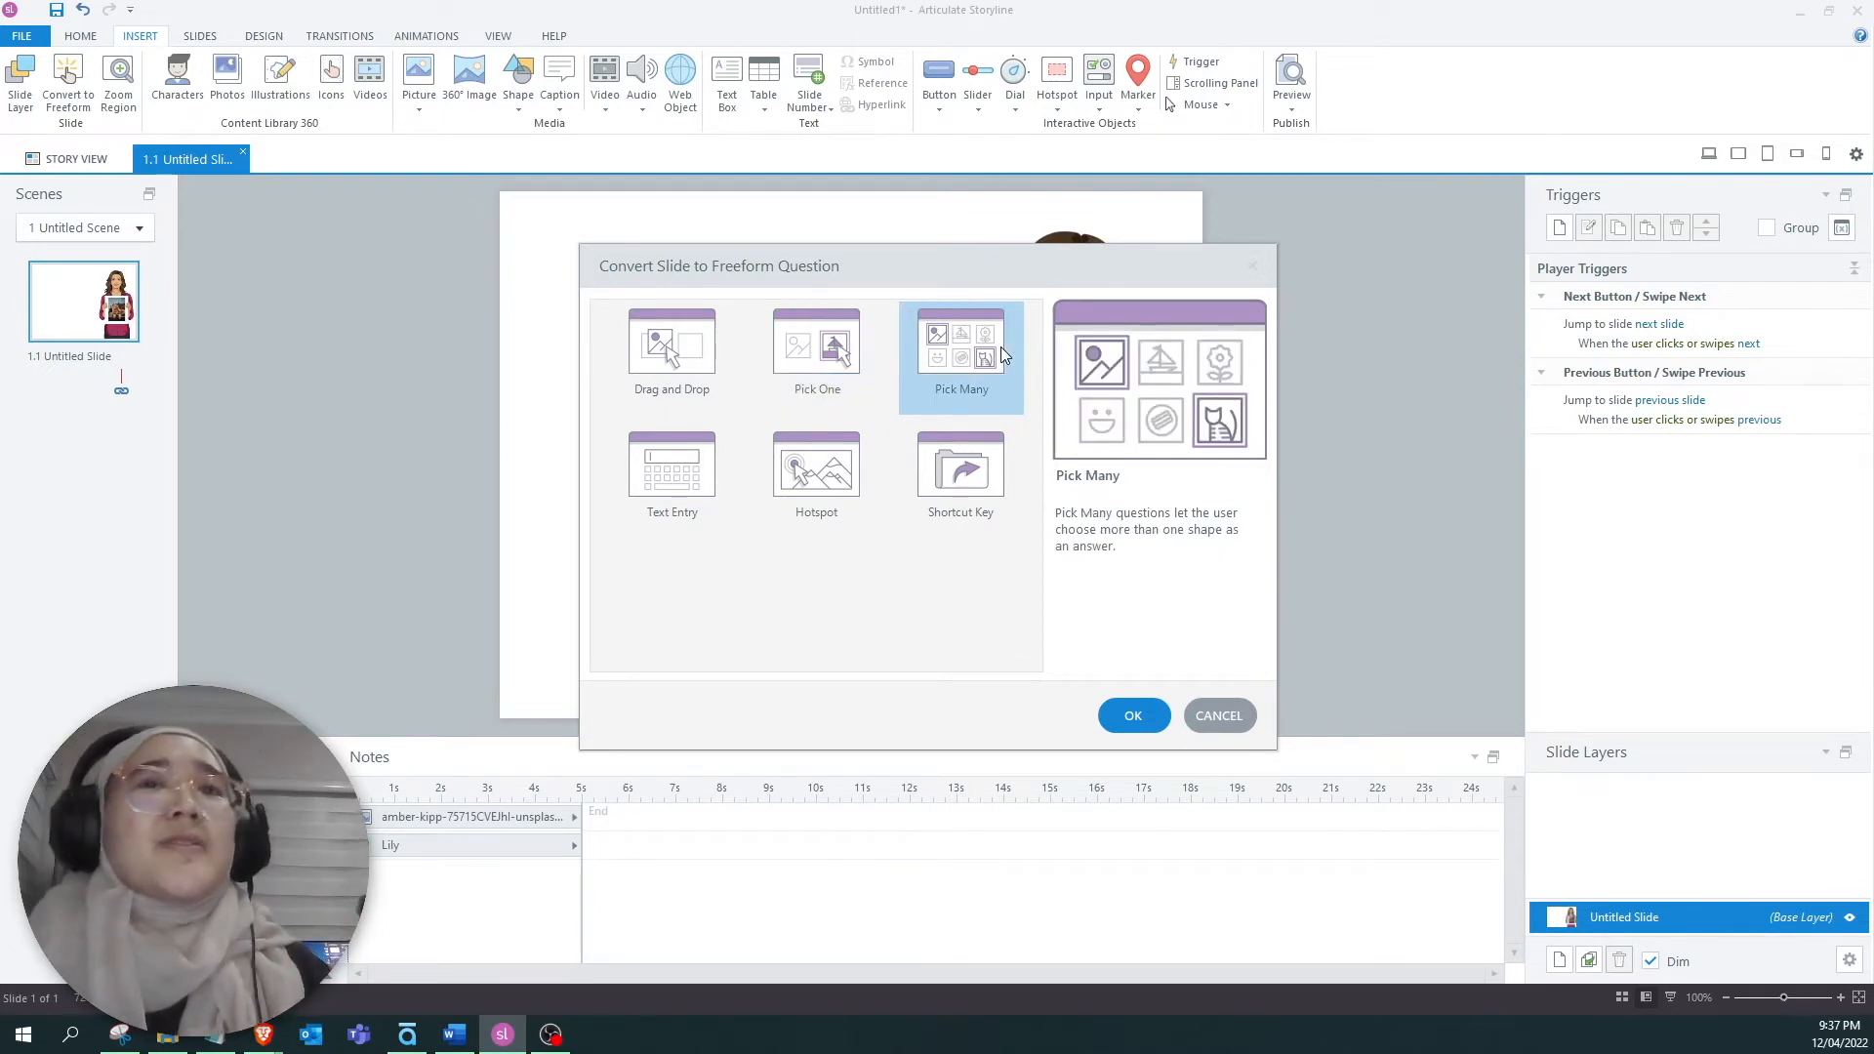
pyautogui.click(705, 456)
pyautogui.click(831, 476)
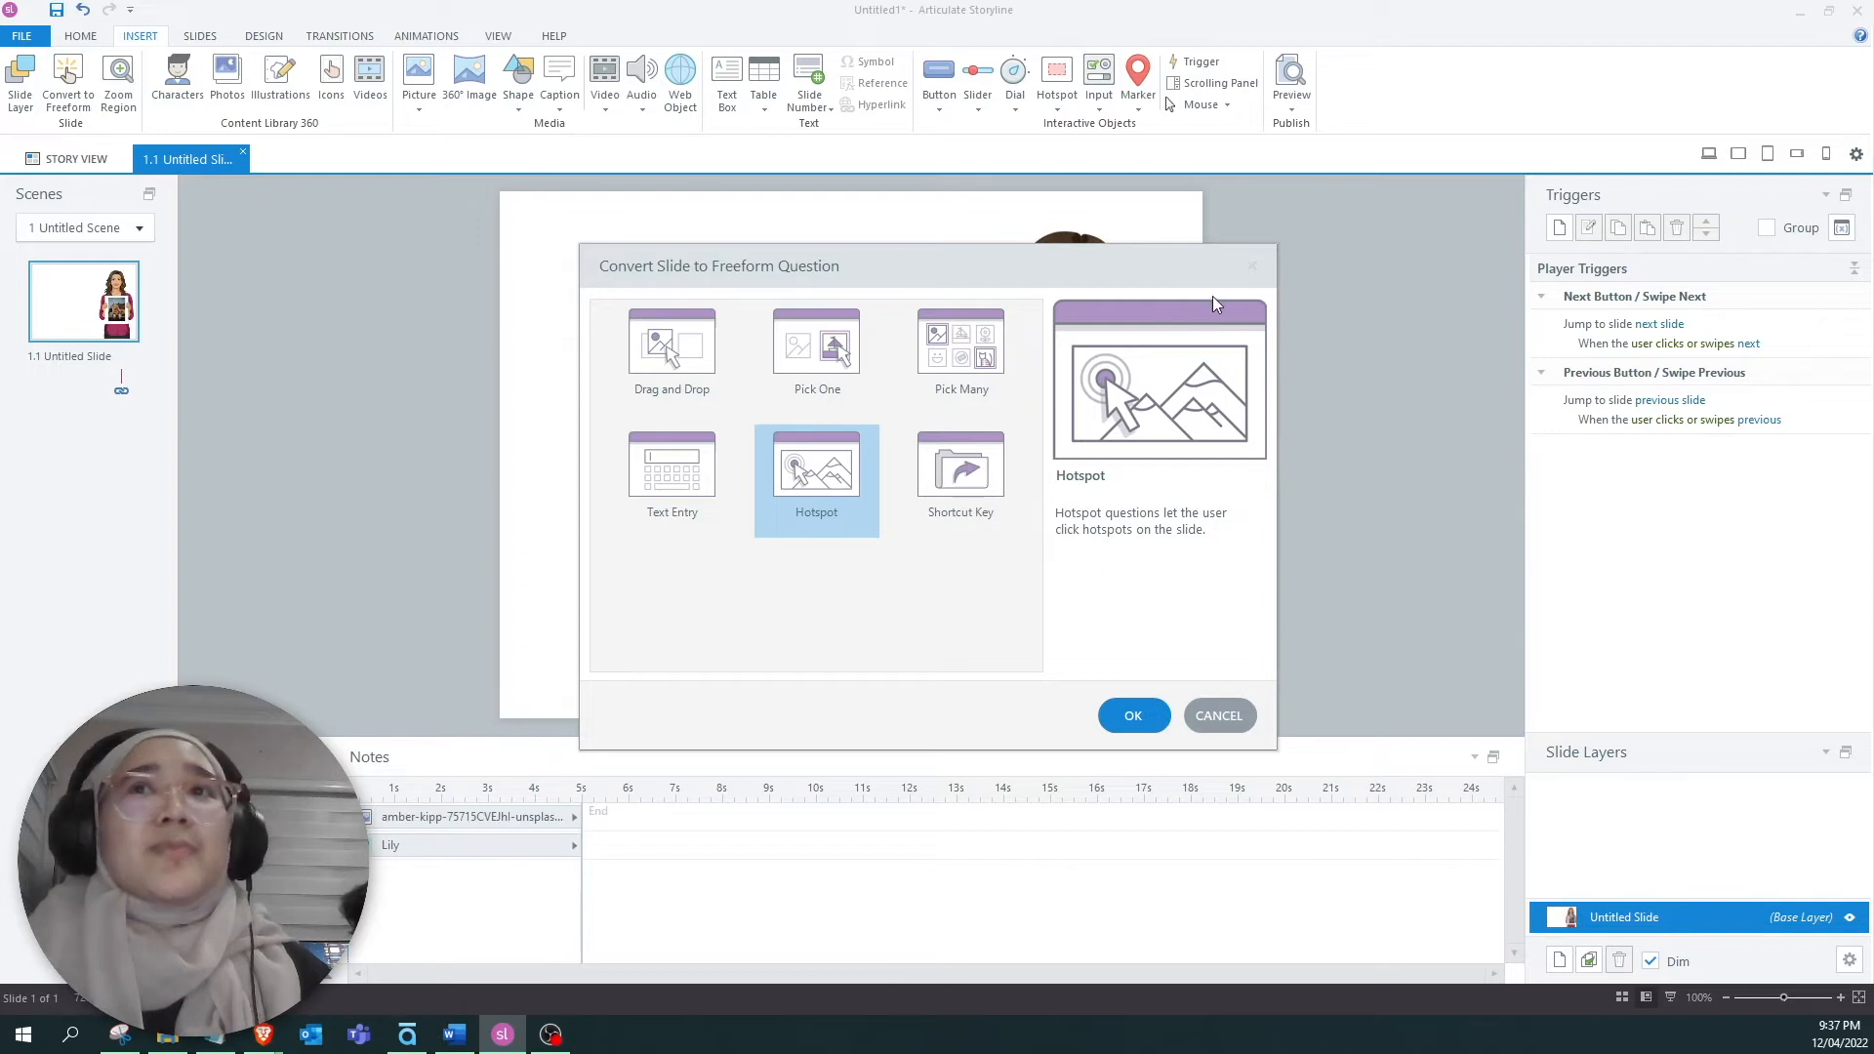
pyautogui.click(980, 478)
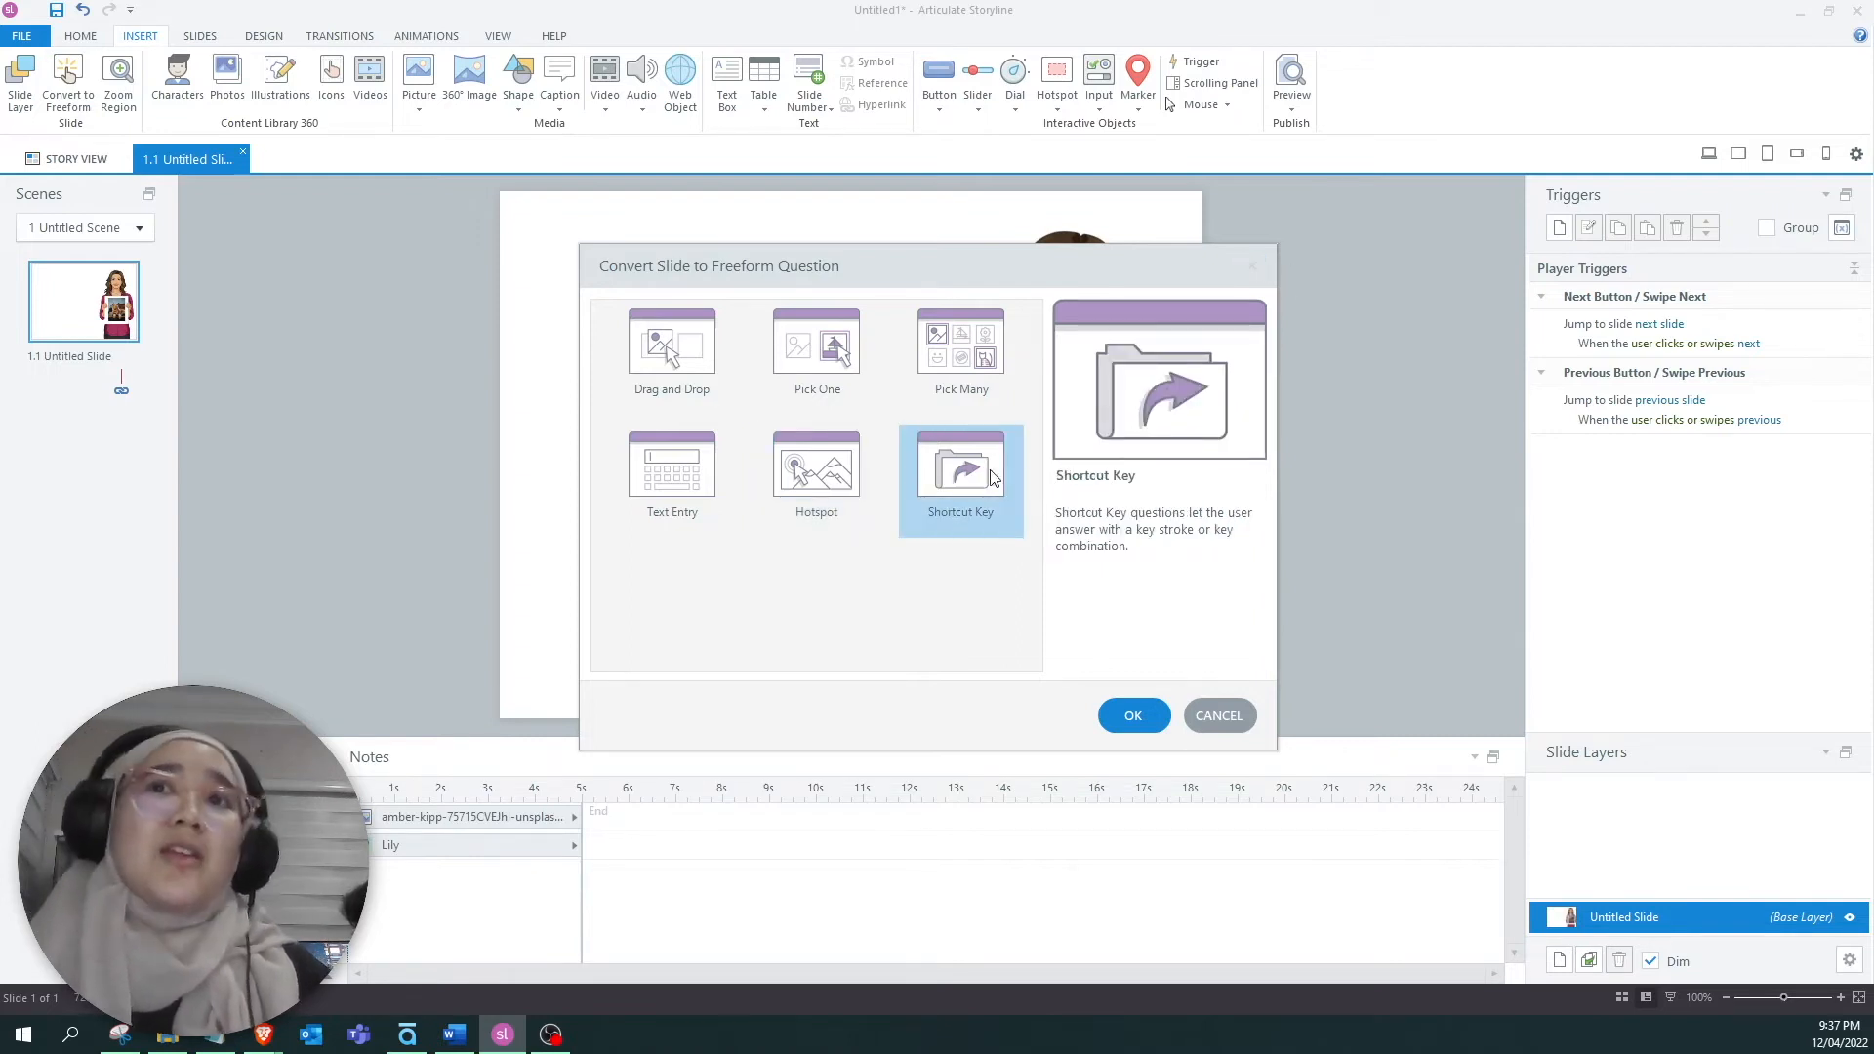
pyautogui.click(1252, 265)
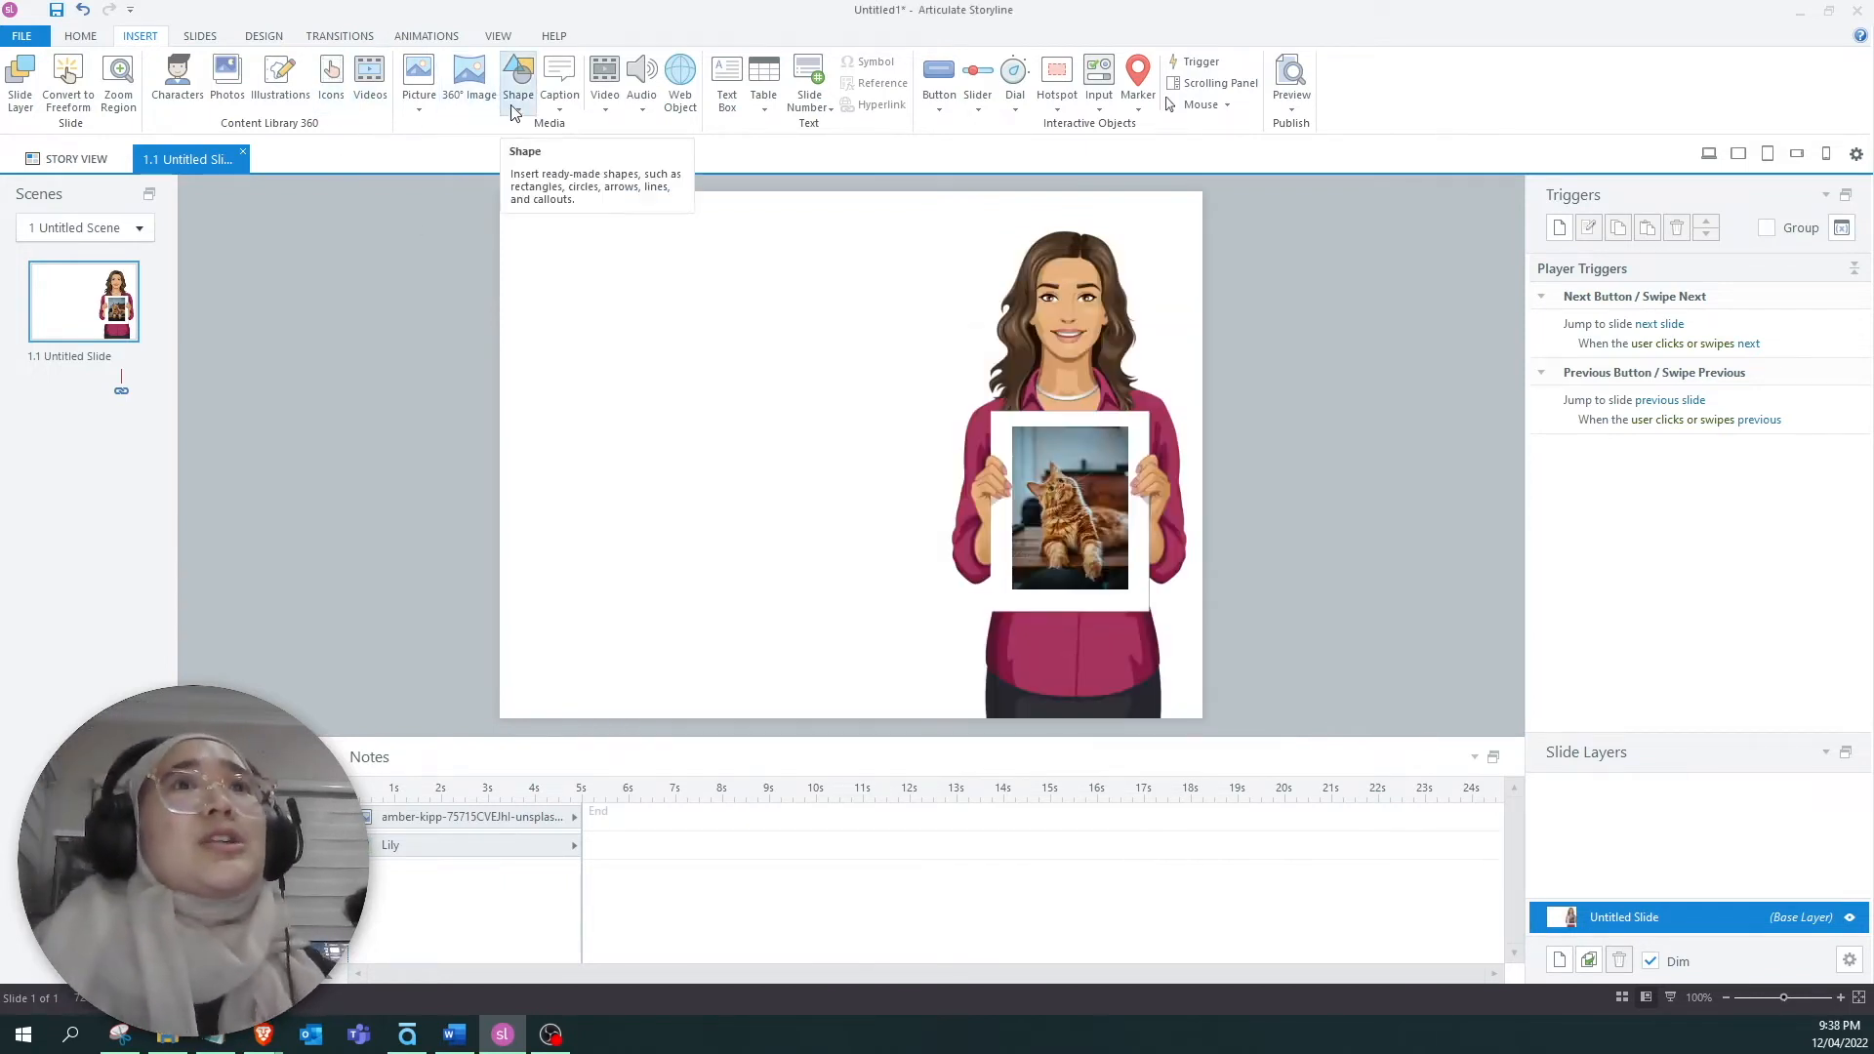
# Open the graded question slides and examine the descriptions of the built-in types, from Multiple Choice through Hotspot.
pyautogui.click(211, 37)
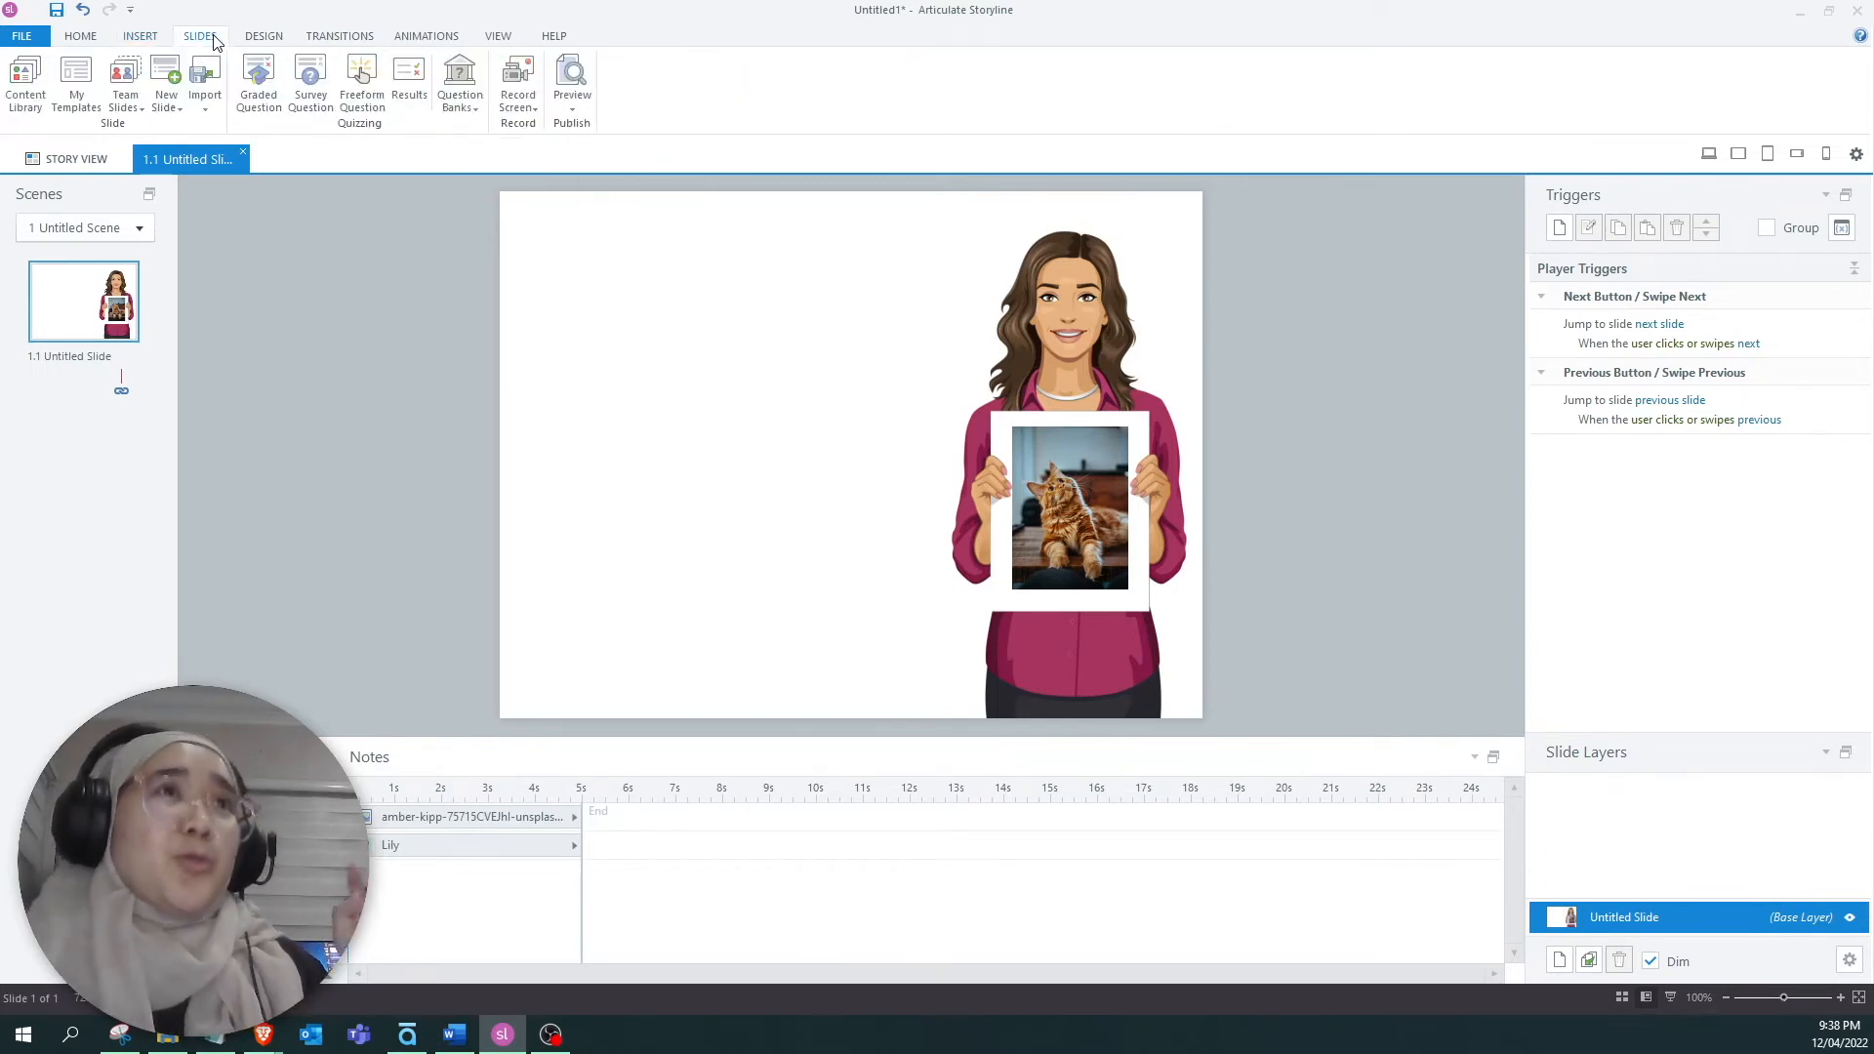
pyautogui.click(261, 103)
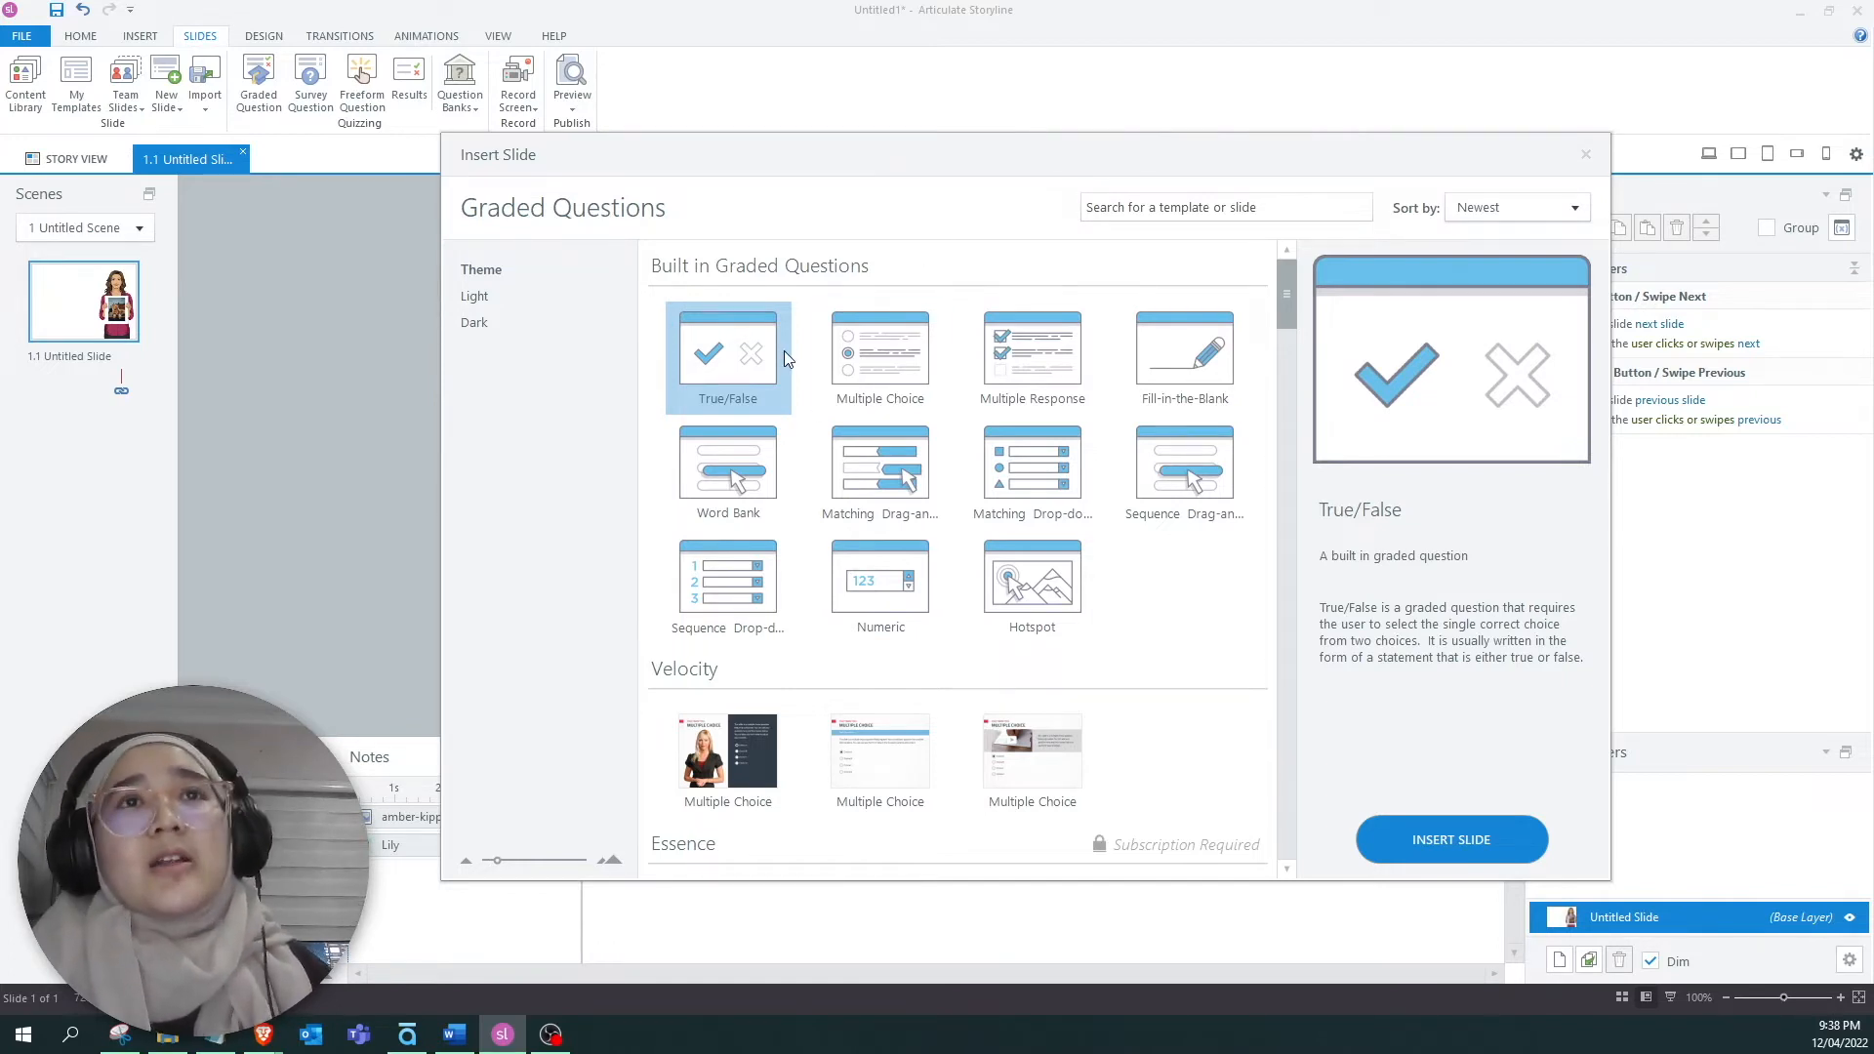
pyautogui.click(873, 342)
pyautogui.click(998, 320)
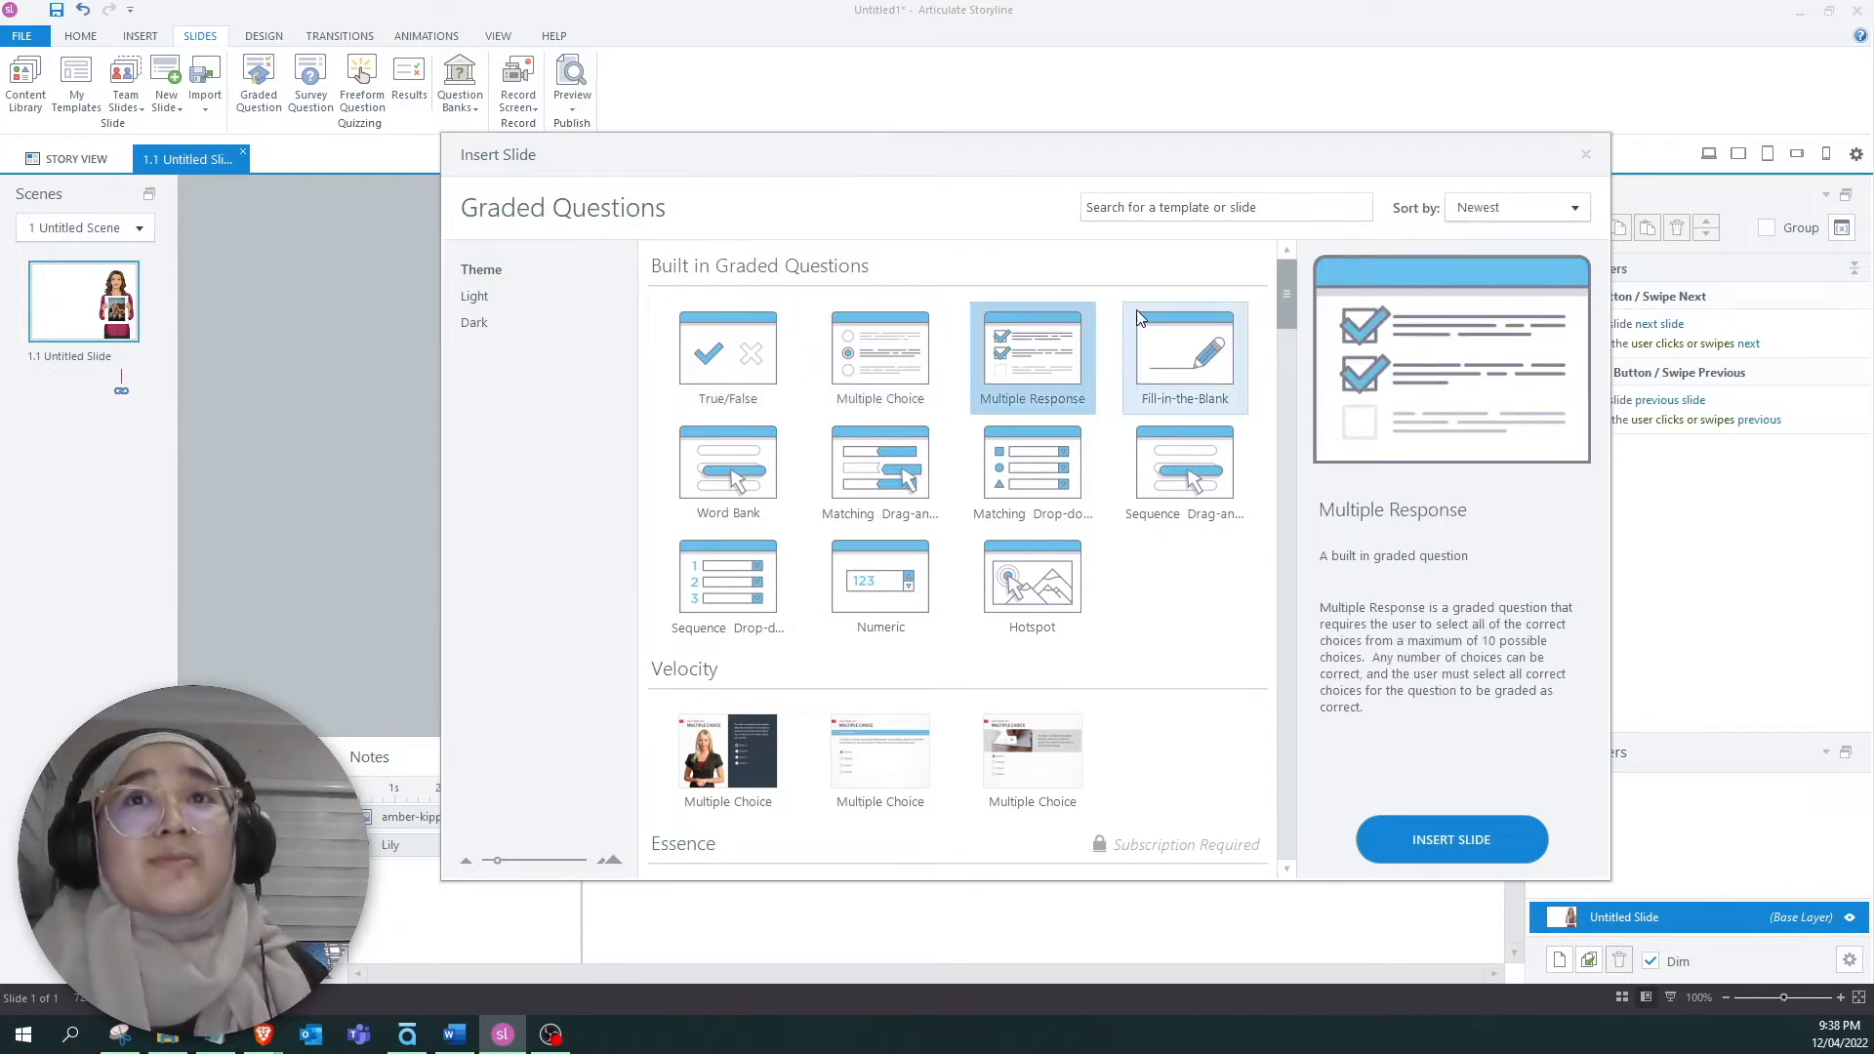
pyautogui.click(1164, 330)
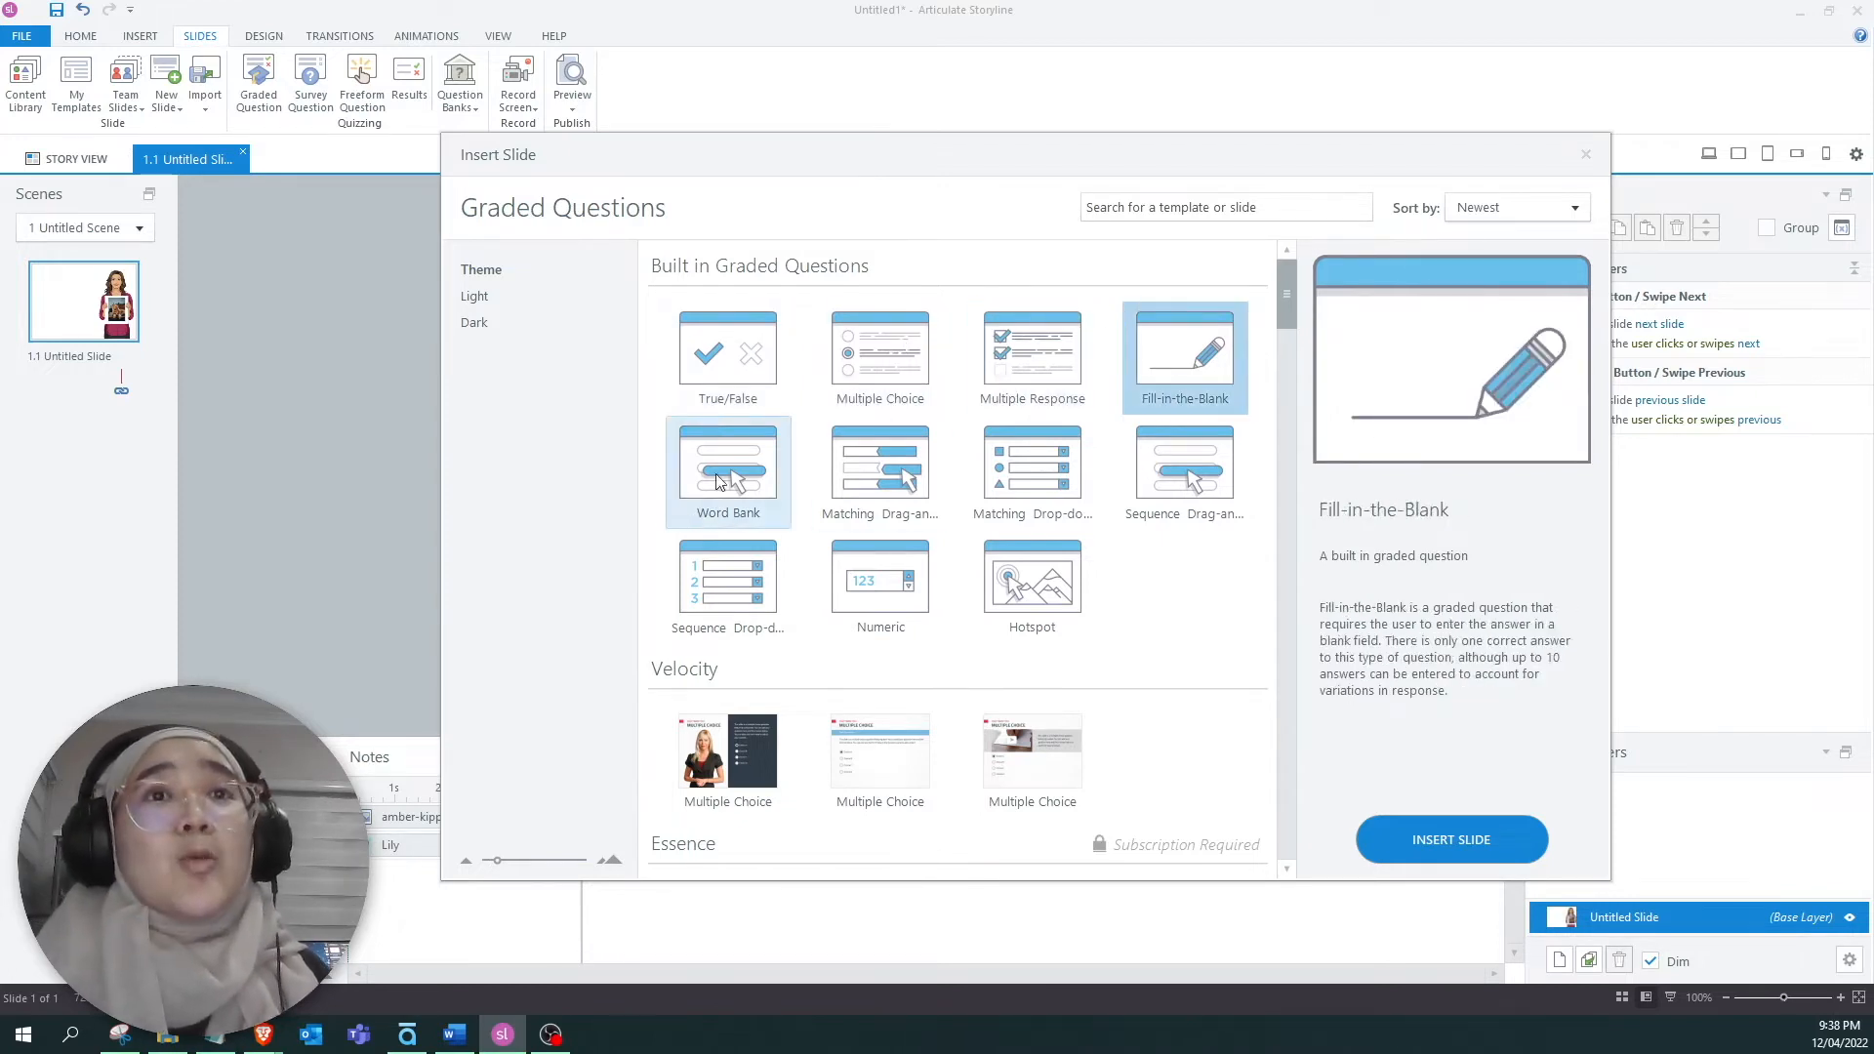
pyautogui.click(730, 478)
pyautogui.click(881, 475)
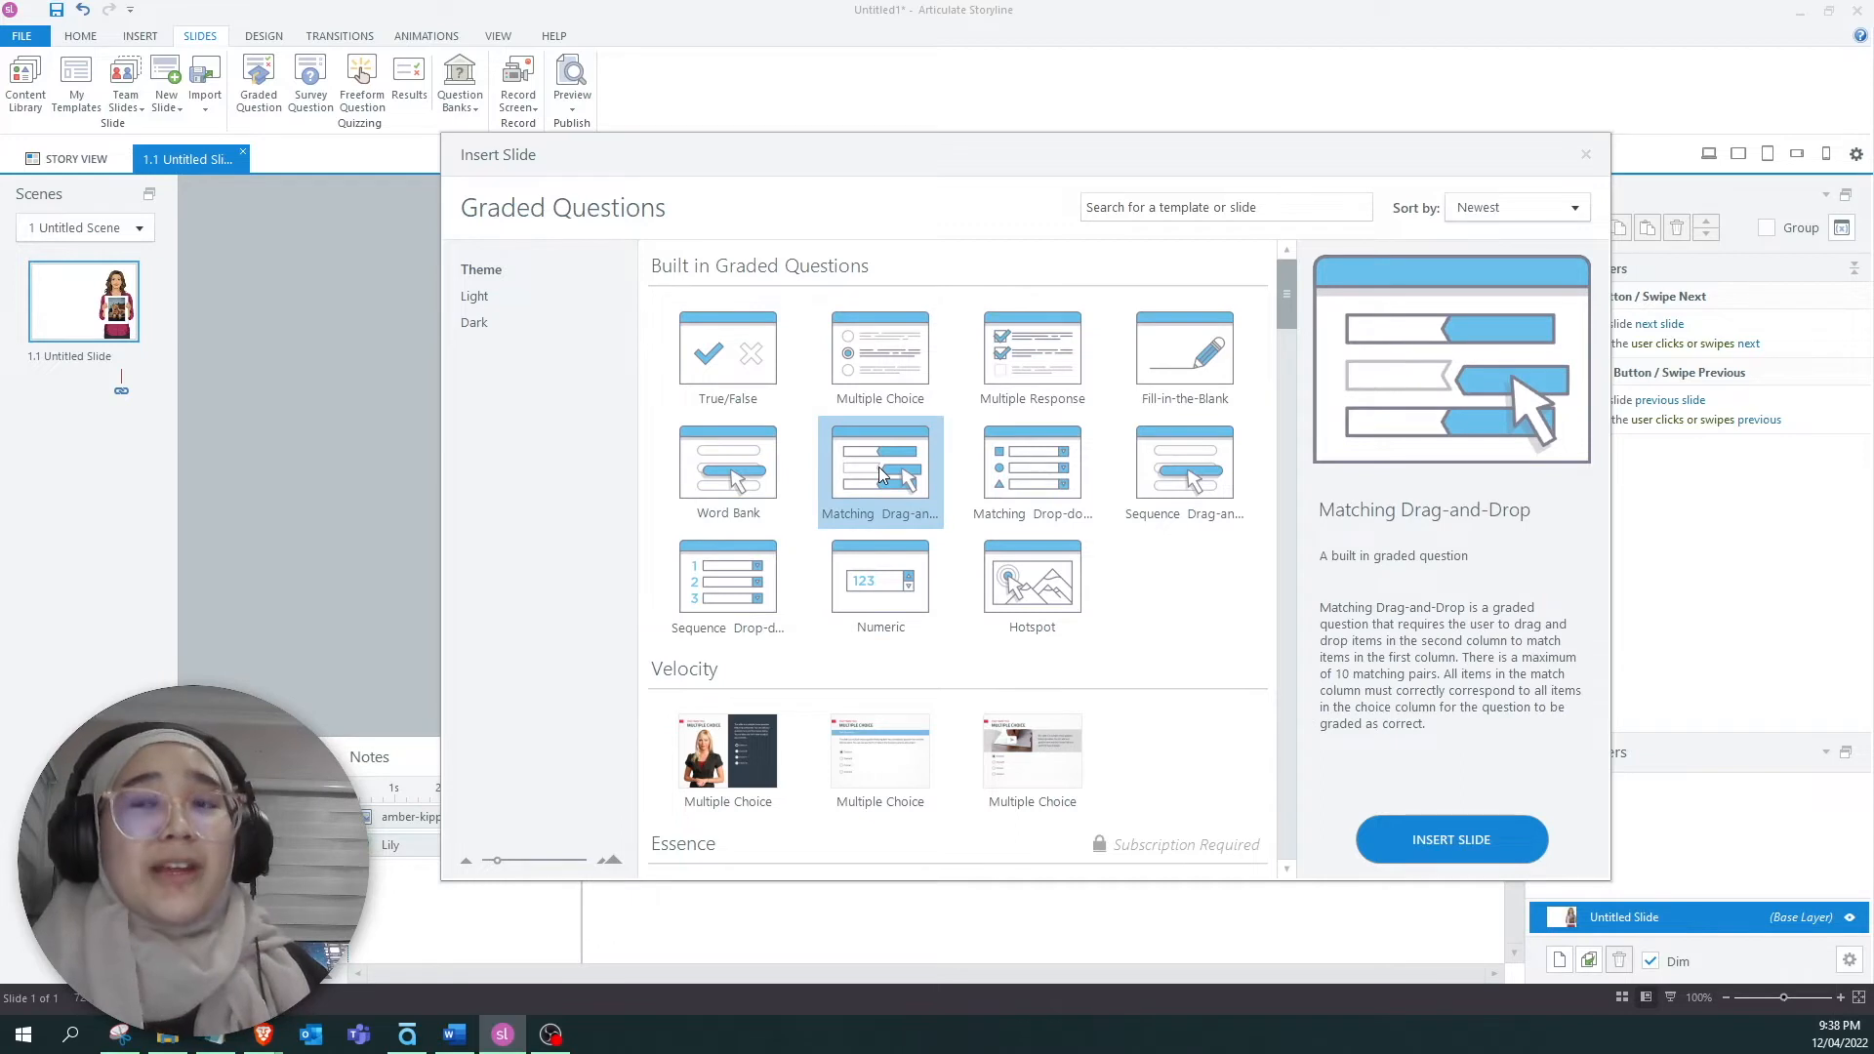
pyautogui.click(1049, 466)
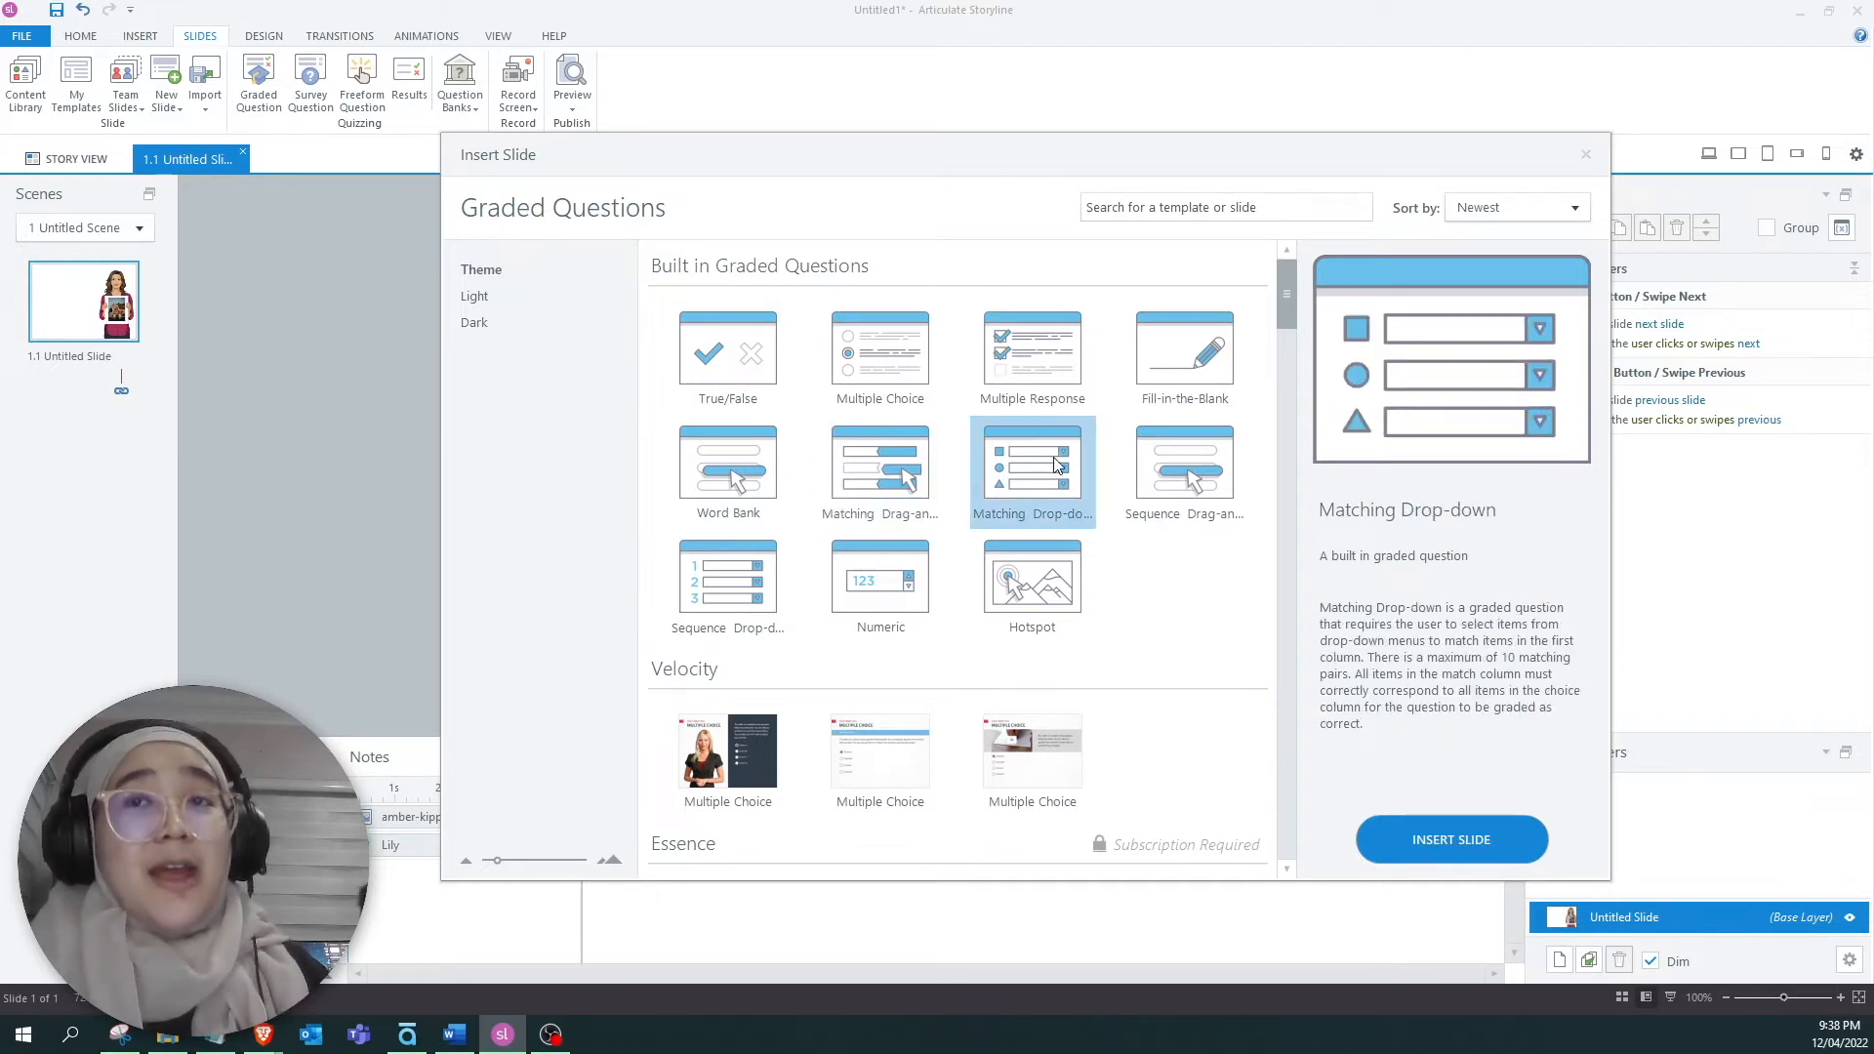
pyautogui.click(1168, 478)
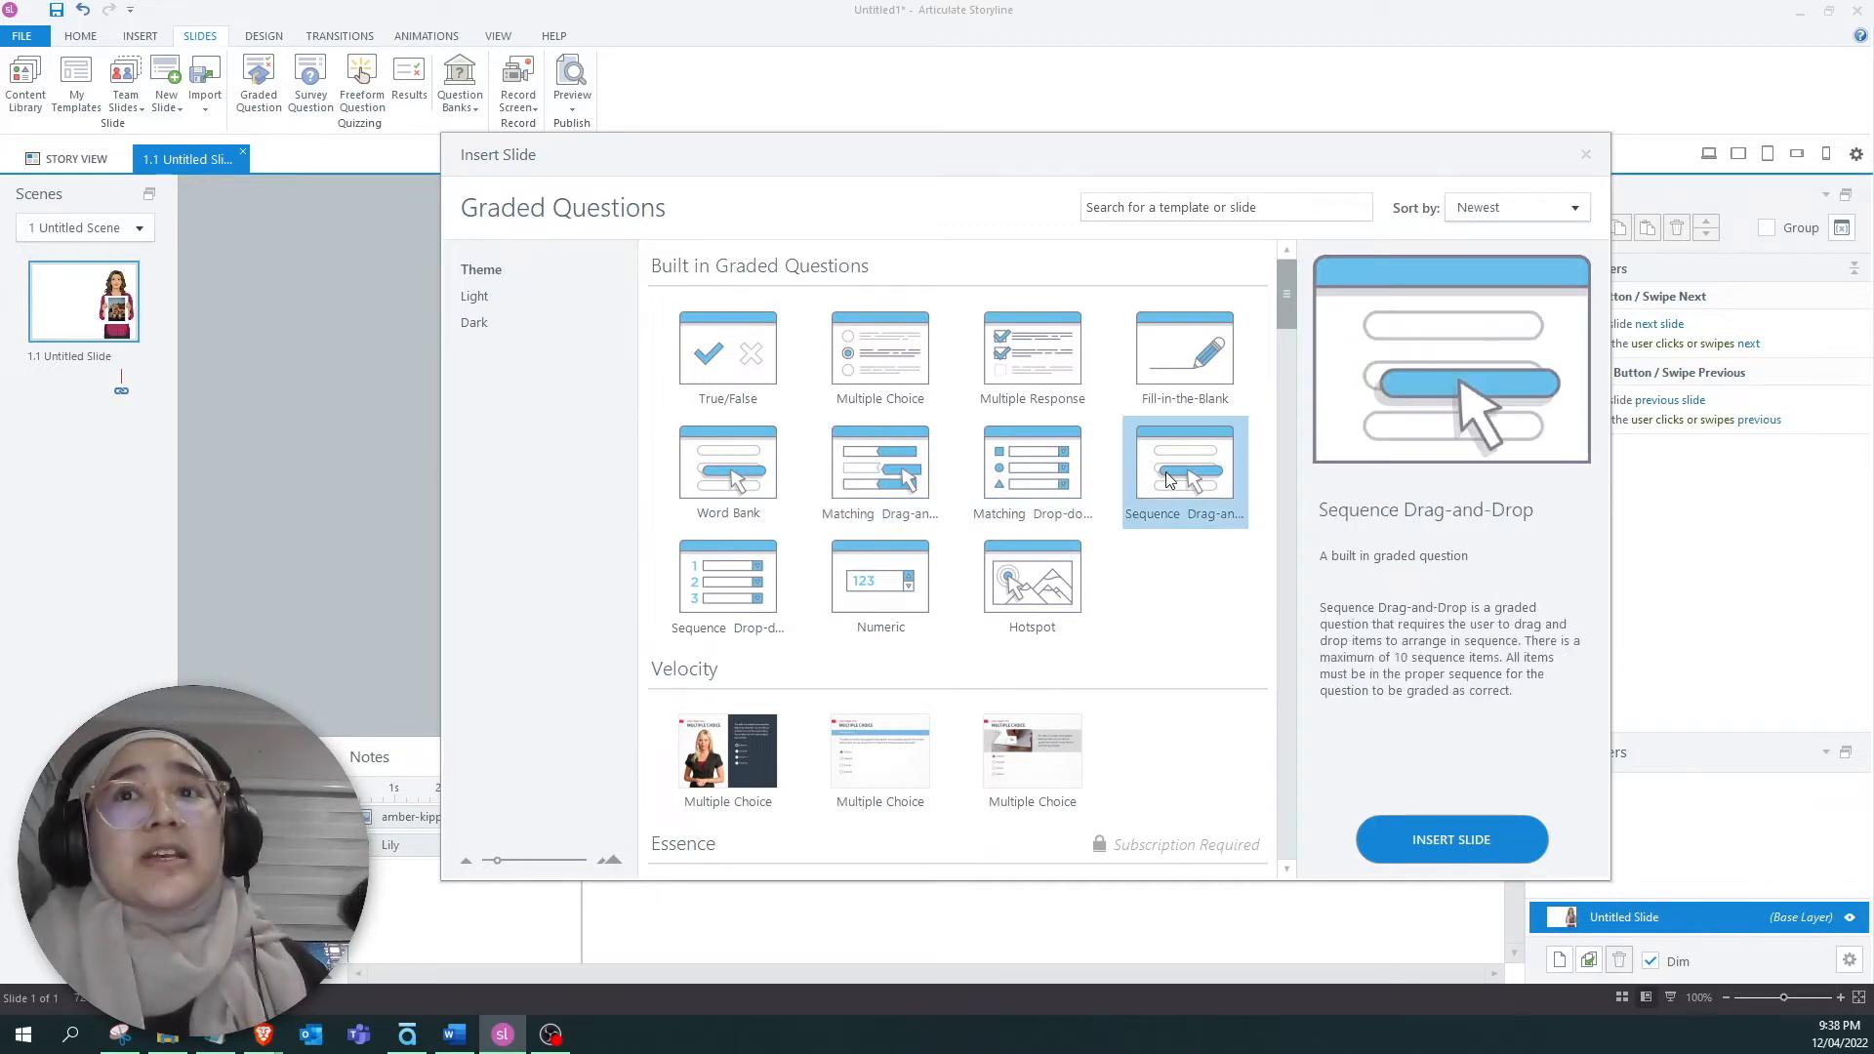
pyautogui.click(696, 597)
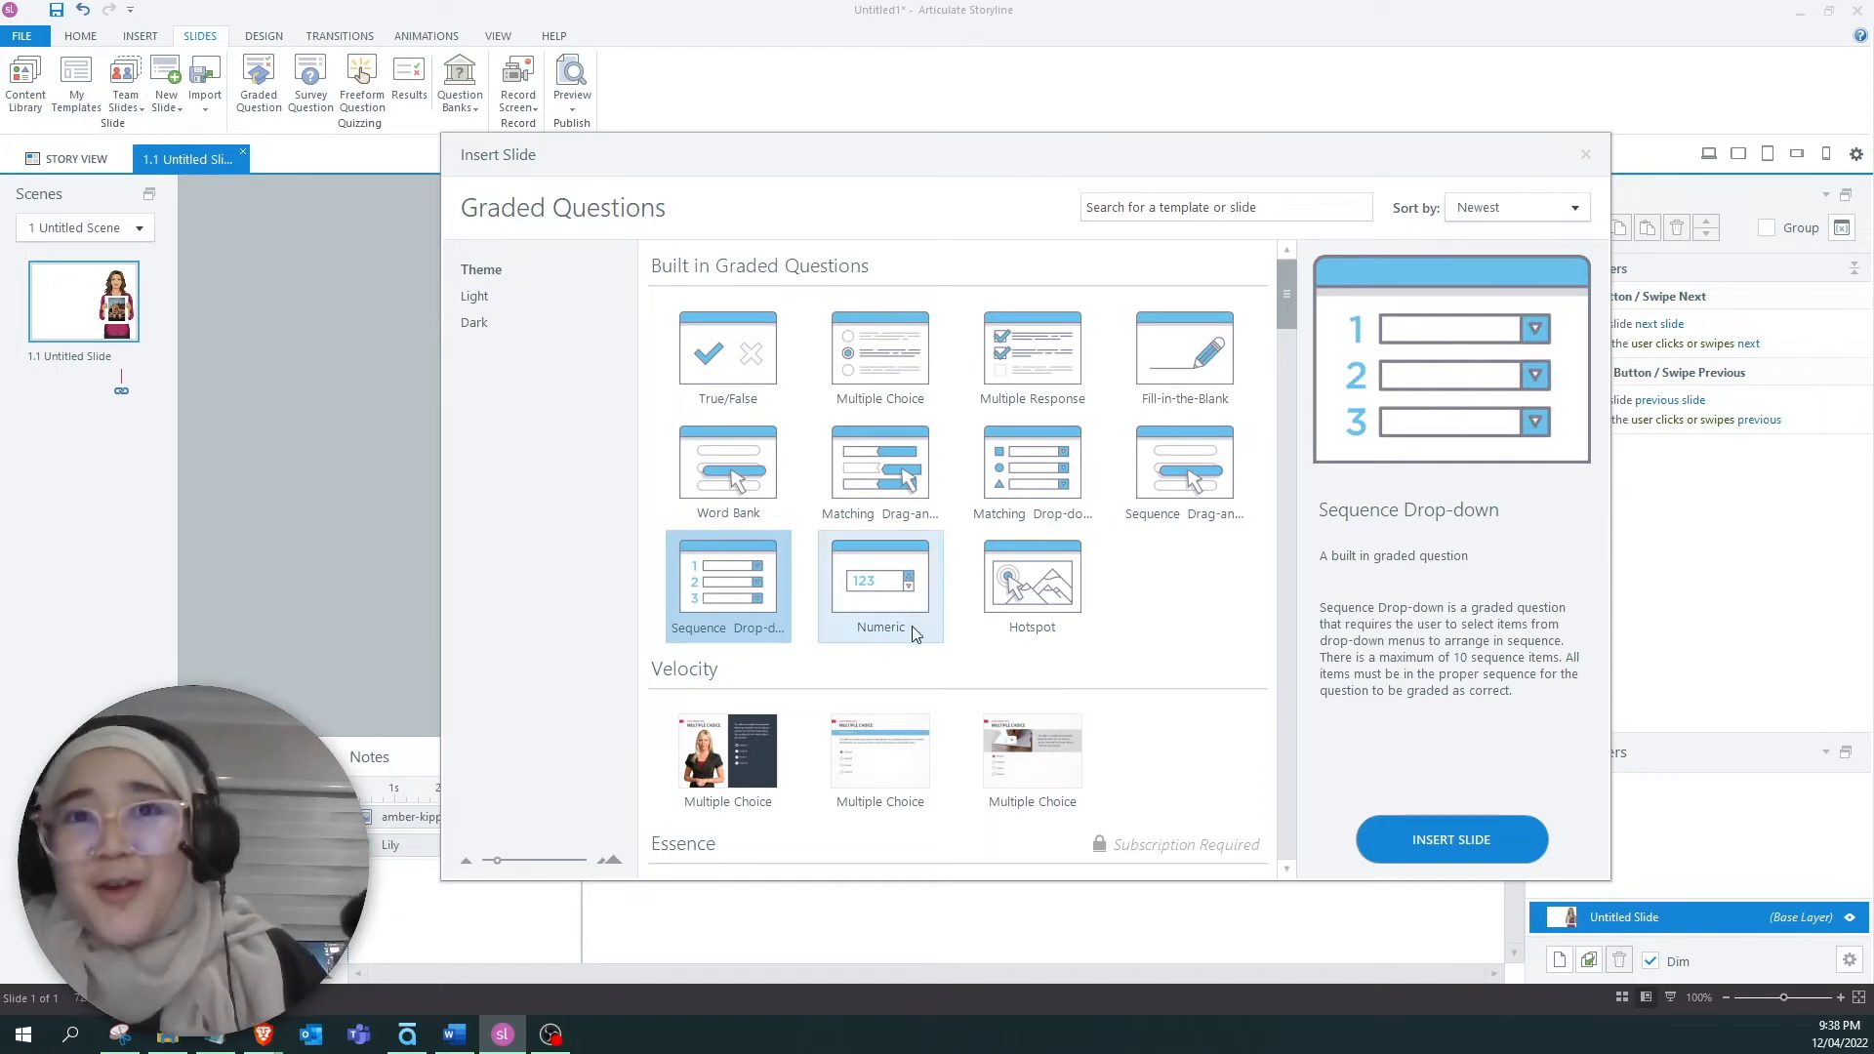
pyautogui.click(900, 595)
pyautogui.click(1037, 600)
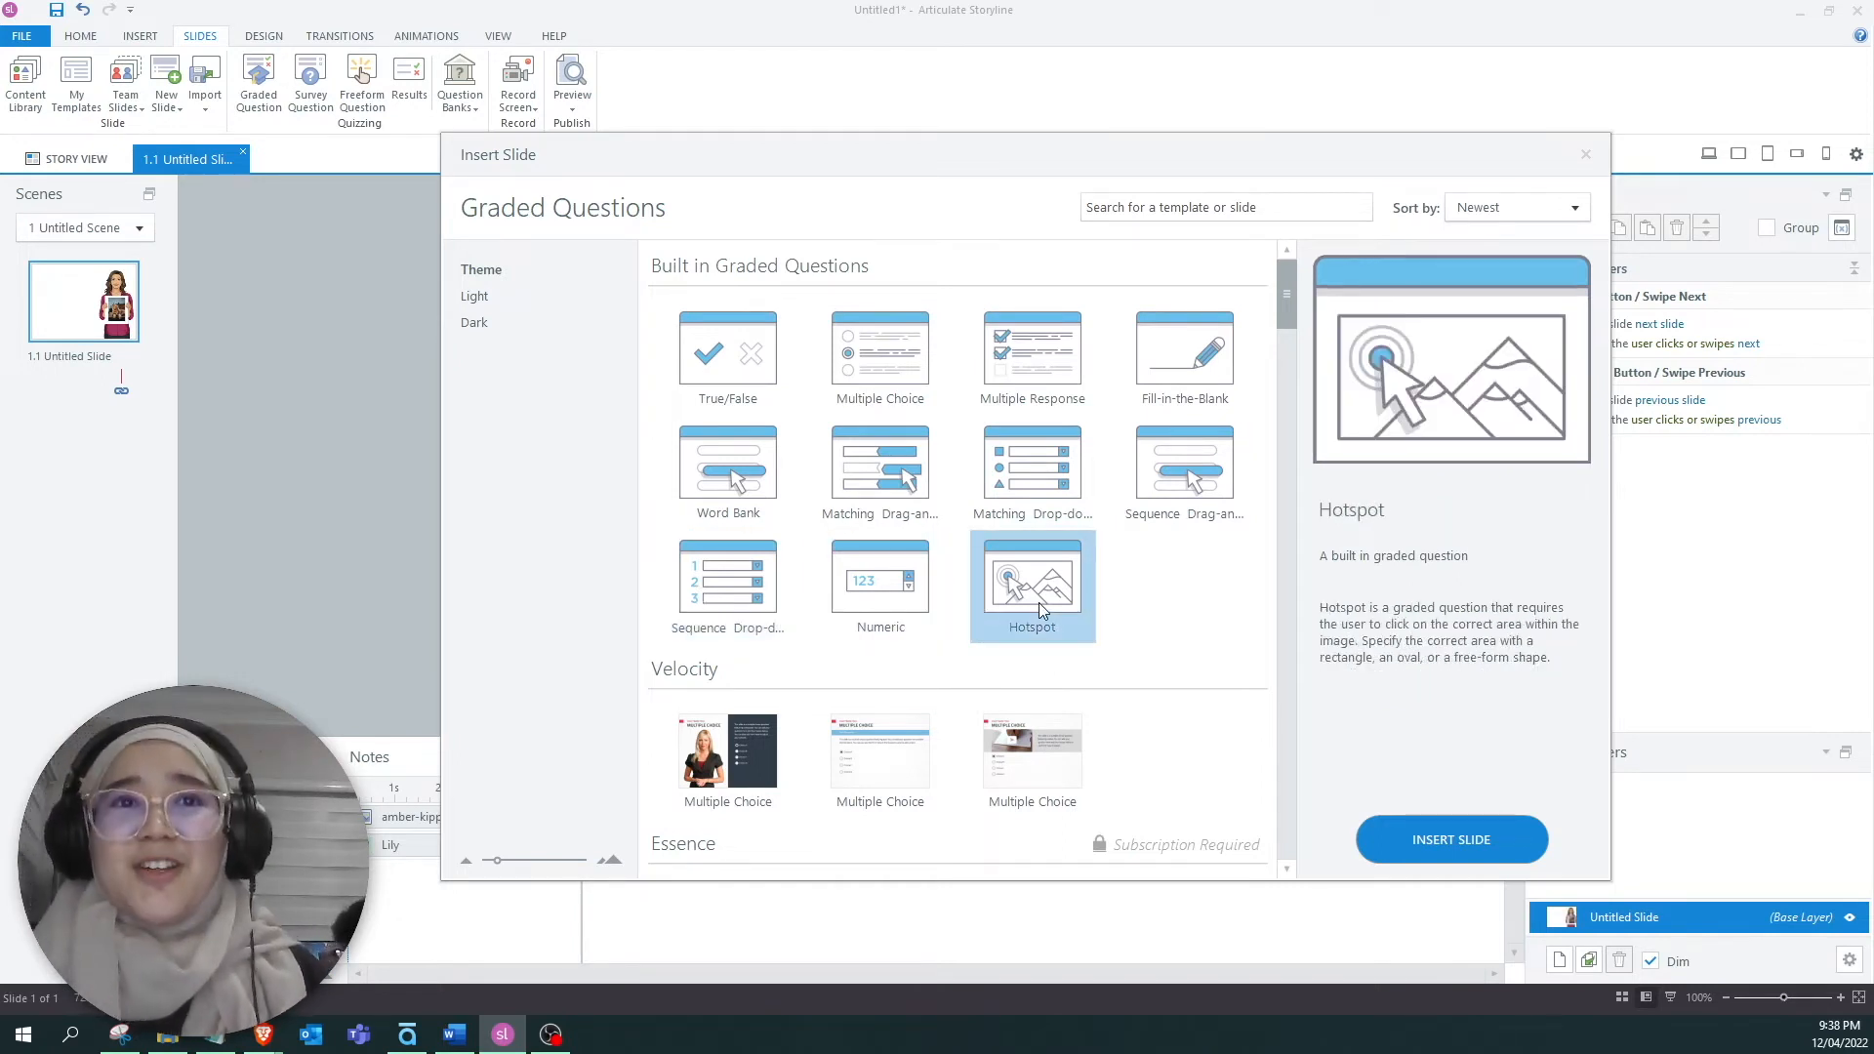
pyautogui.moveTo(1278, 294)
pyautogui.mouseDown()
pyautogui.moveTo(1269, 524)
pyautogui.moveTo(1293, 278)
pyautogui.mouseUp()
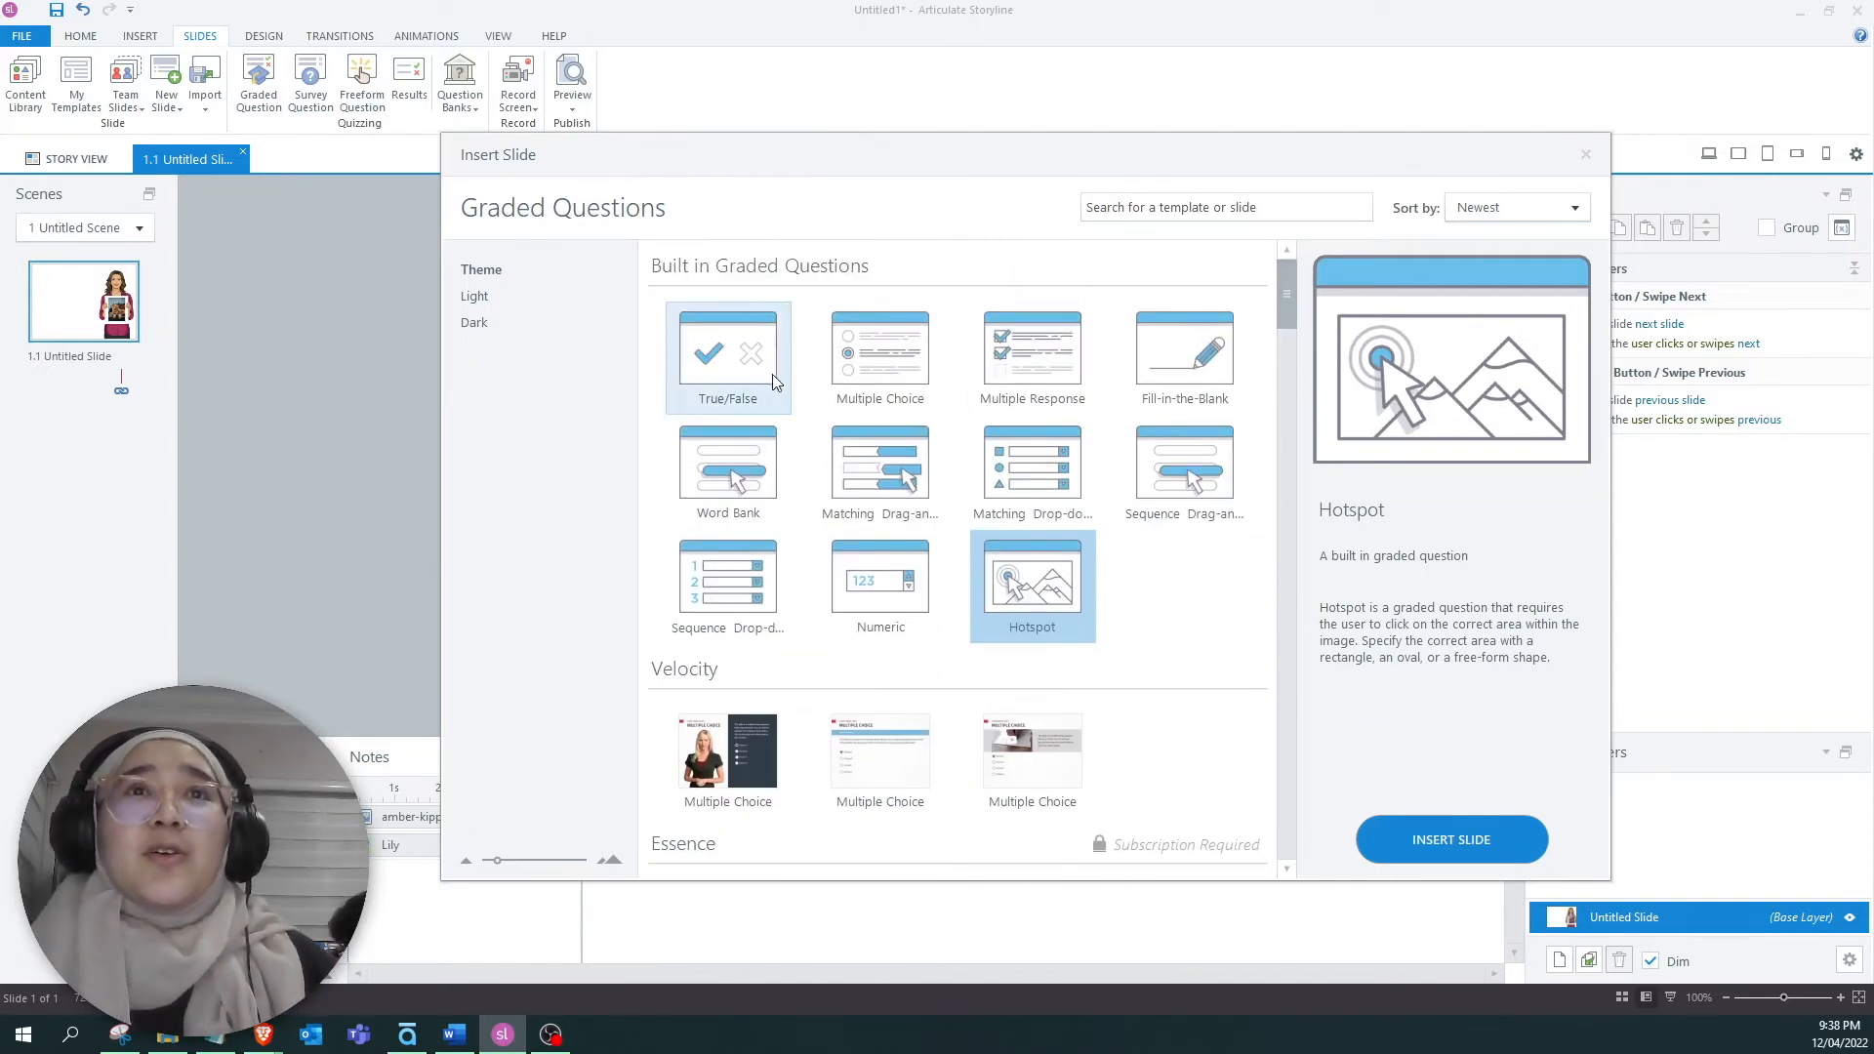
# Insert a Multiple Choice graded question slide and enter "Cat" as choice A and "Dog" as choice B.
pyautogui.click(865, 350)
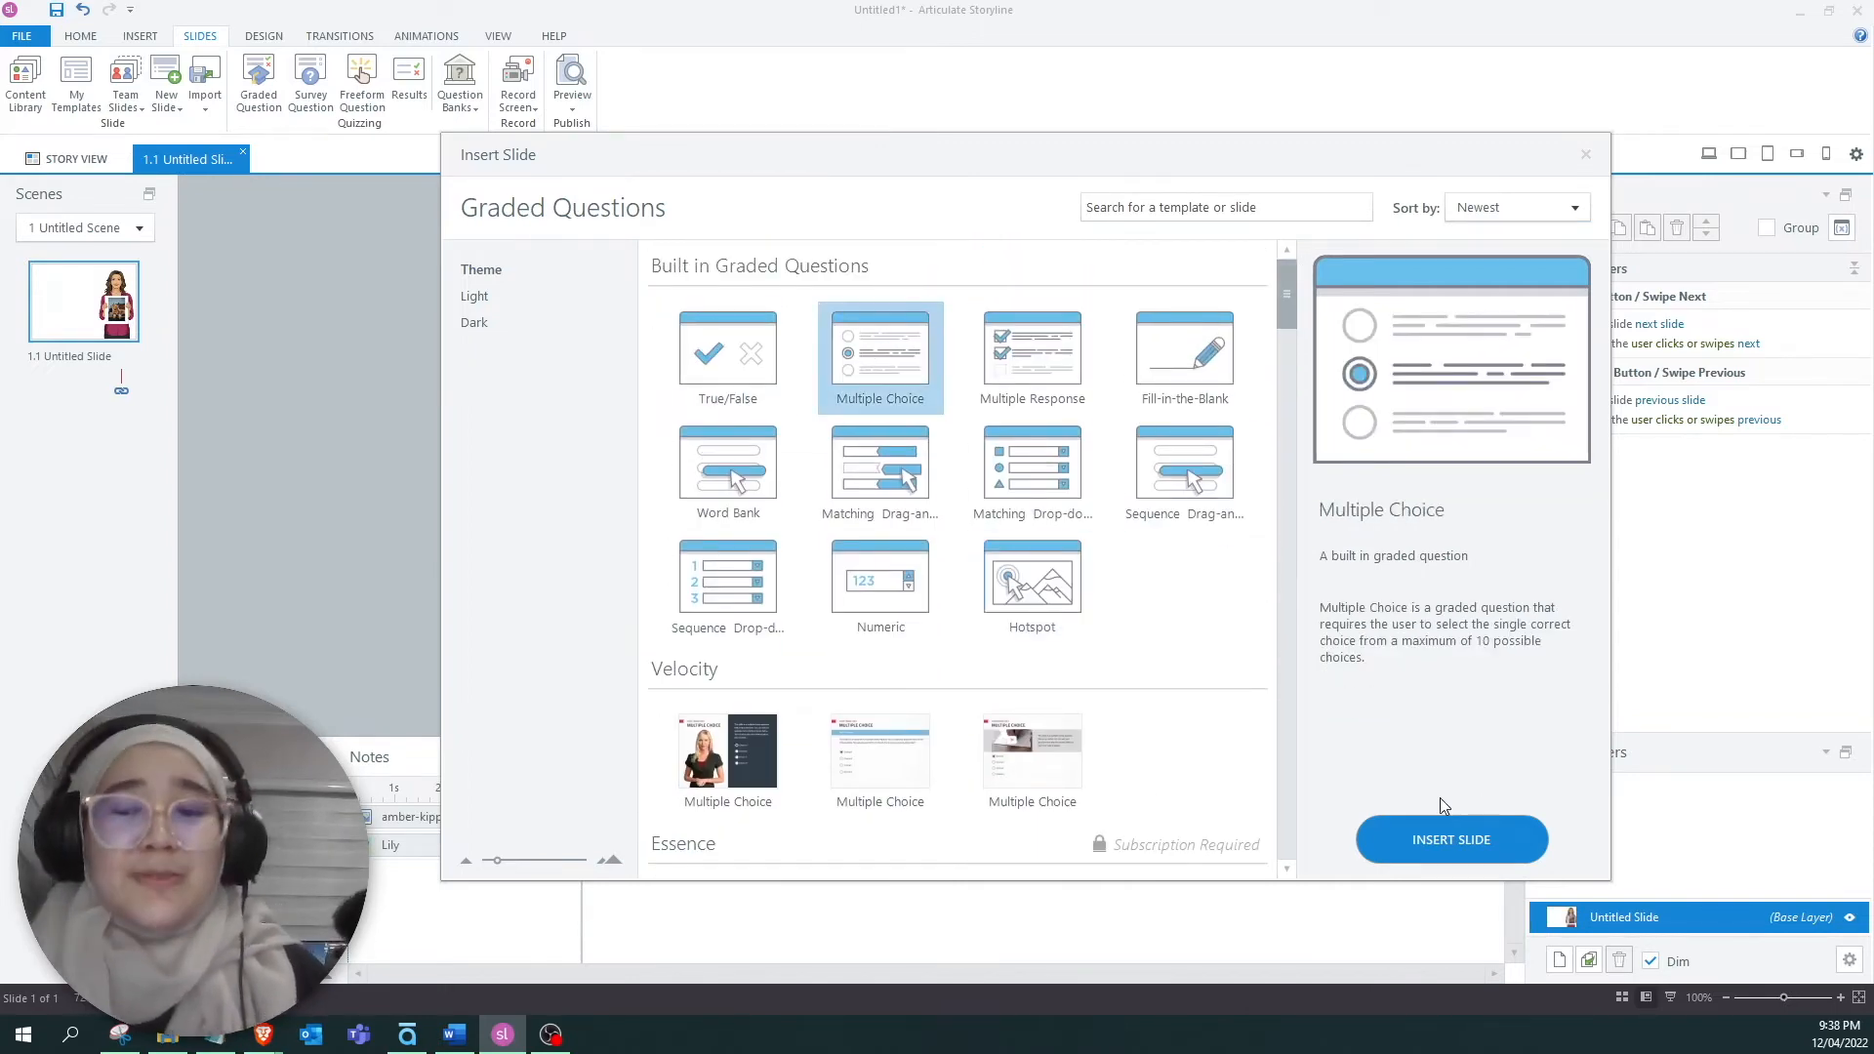
pyautogui.click(1464, 837)
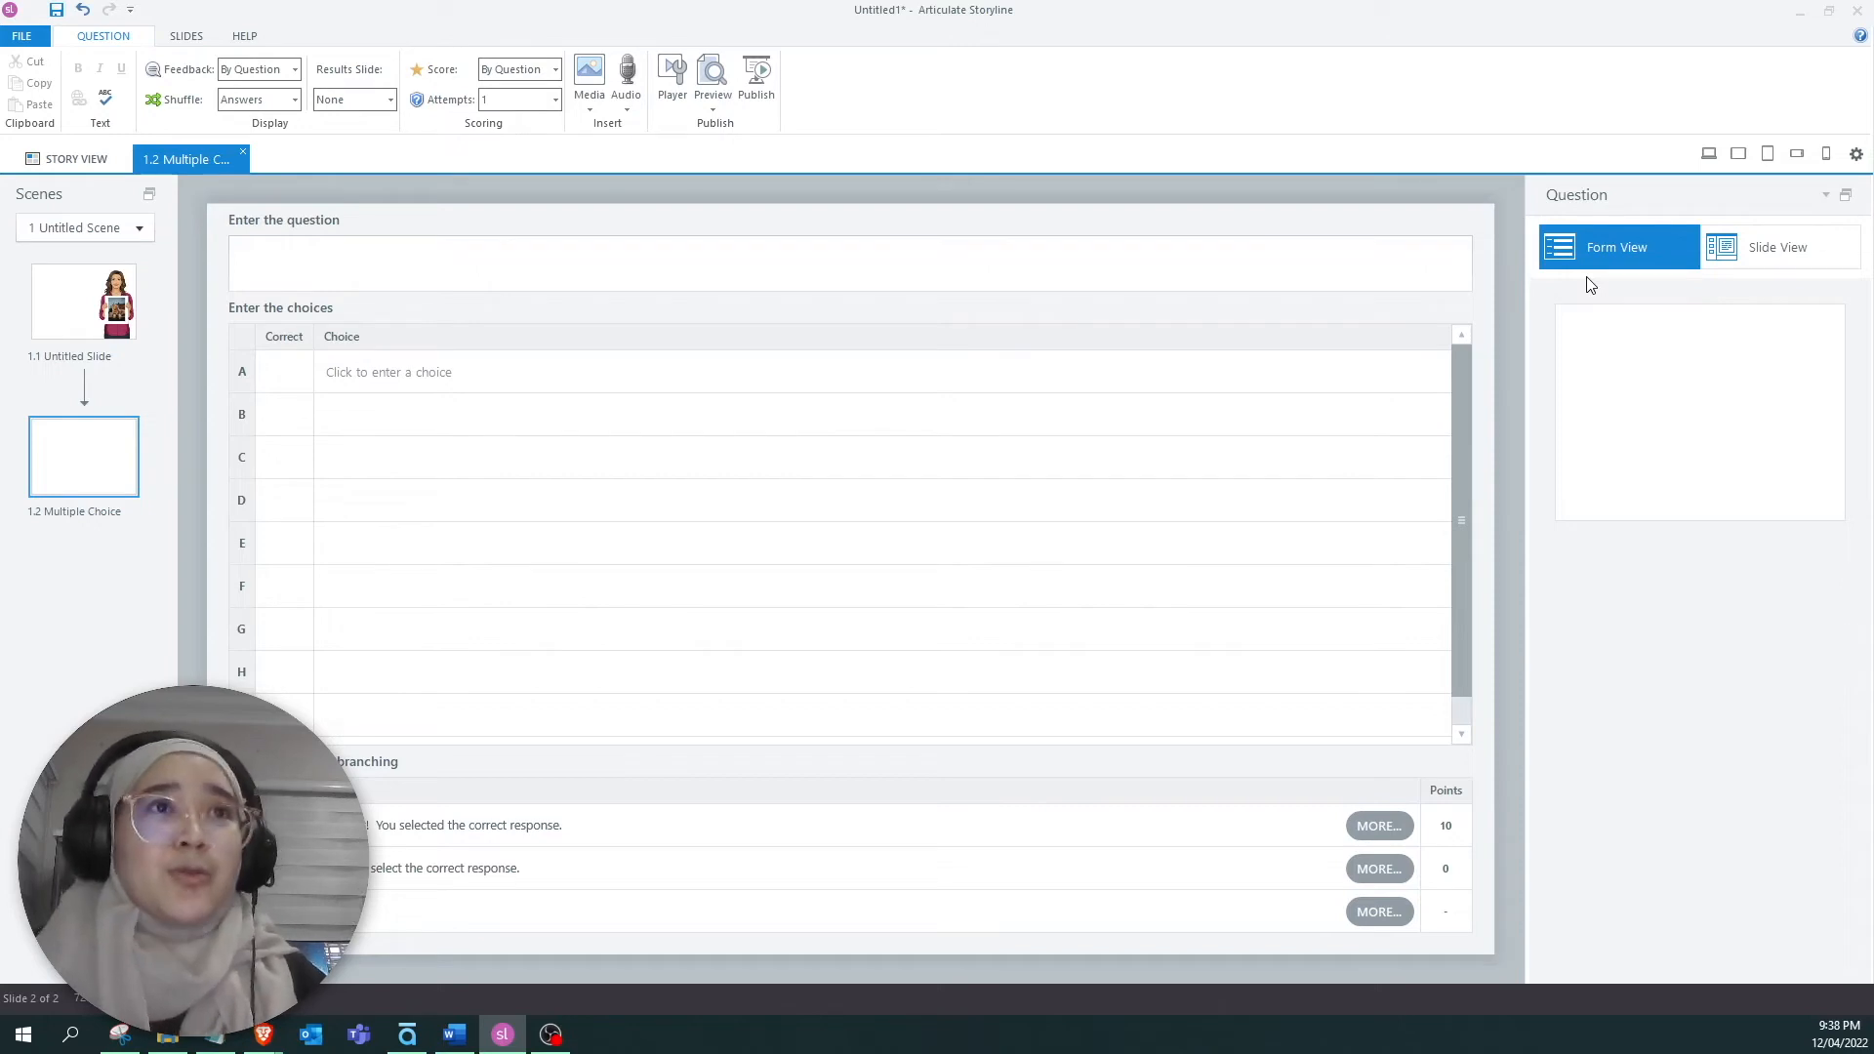
pyautogui.click(408, 376)
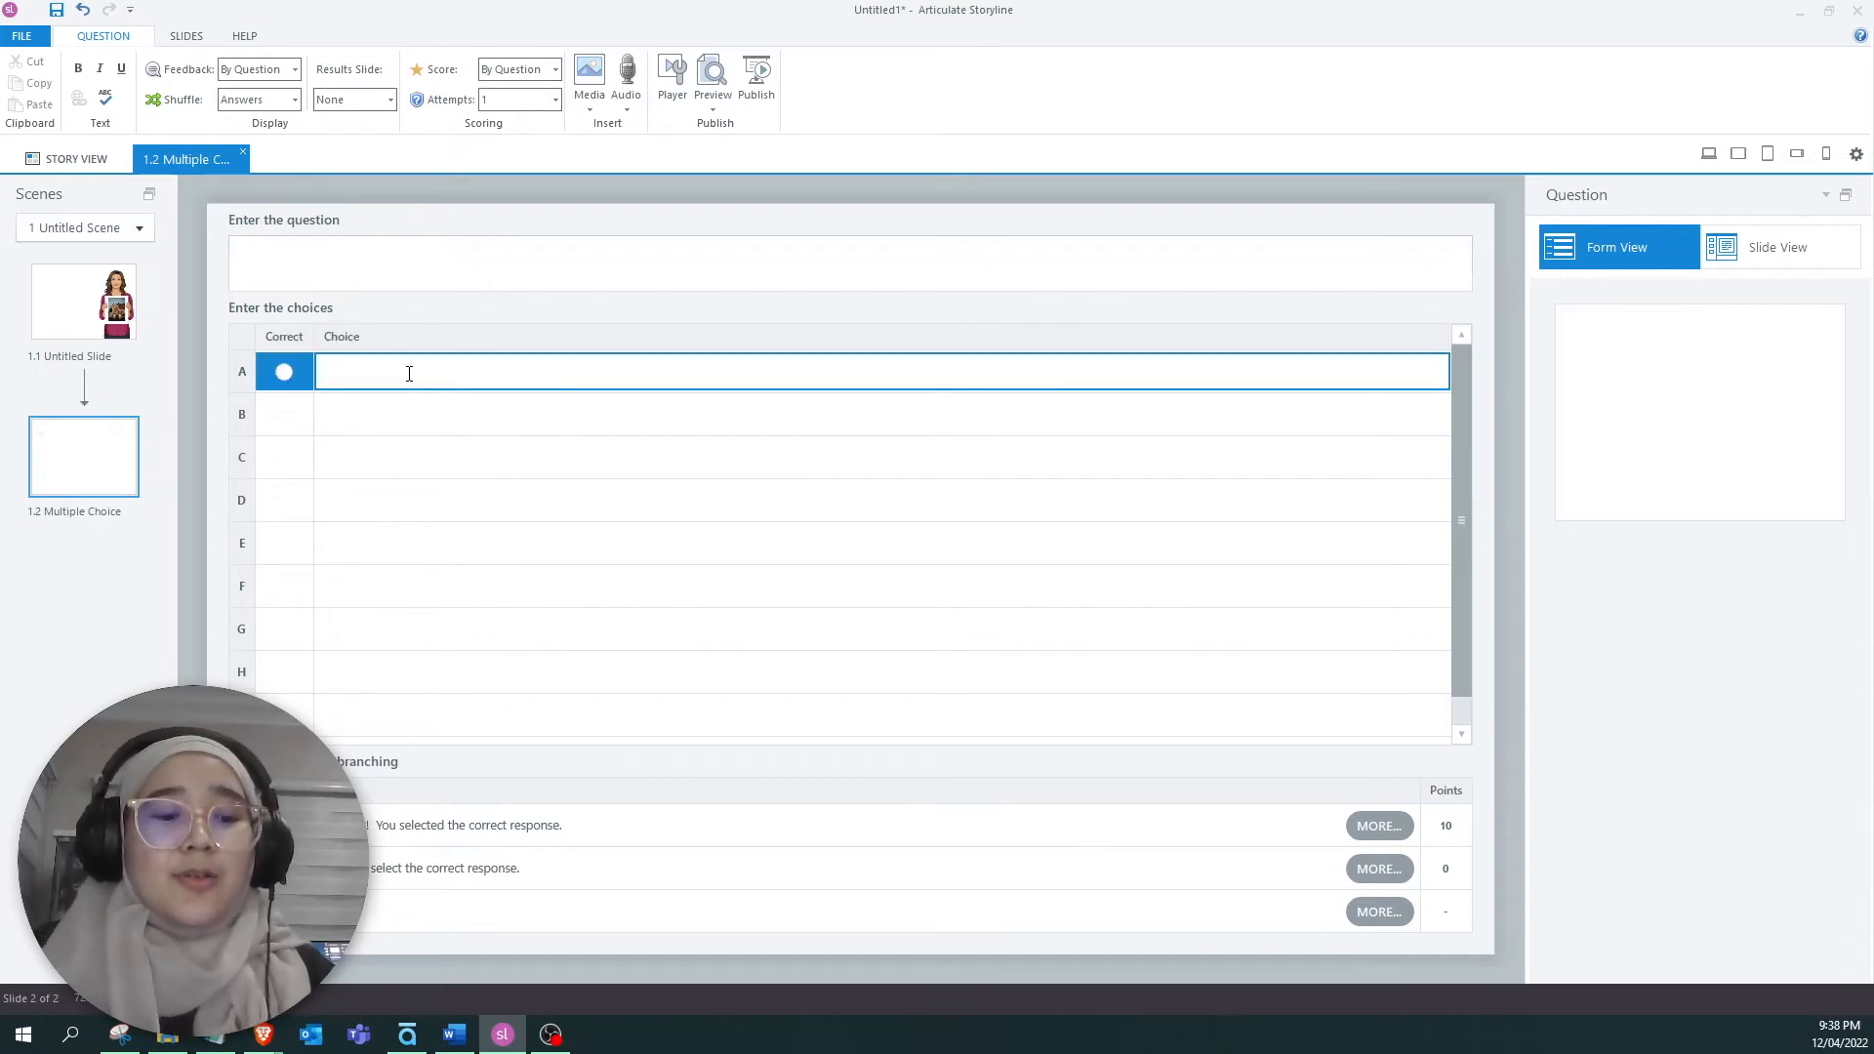
pyautogui.write('Cat')
pyautogui.click(453, 416)
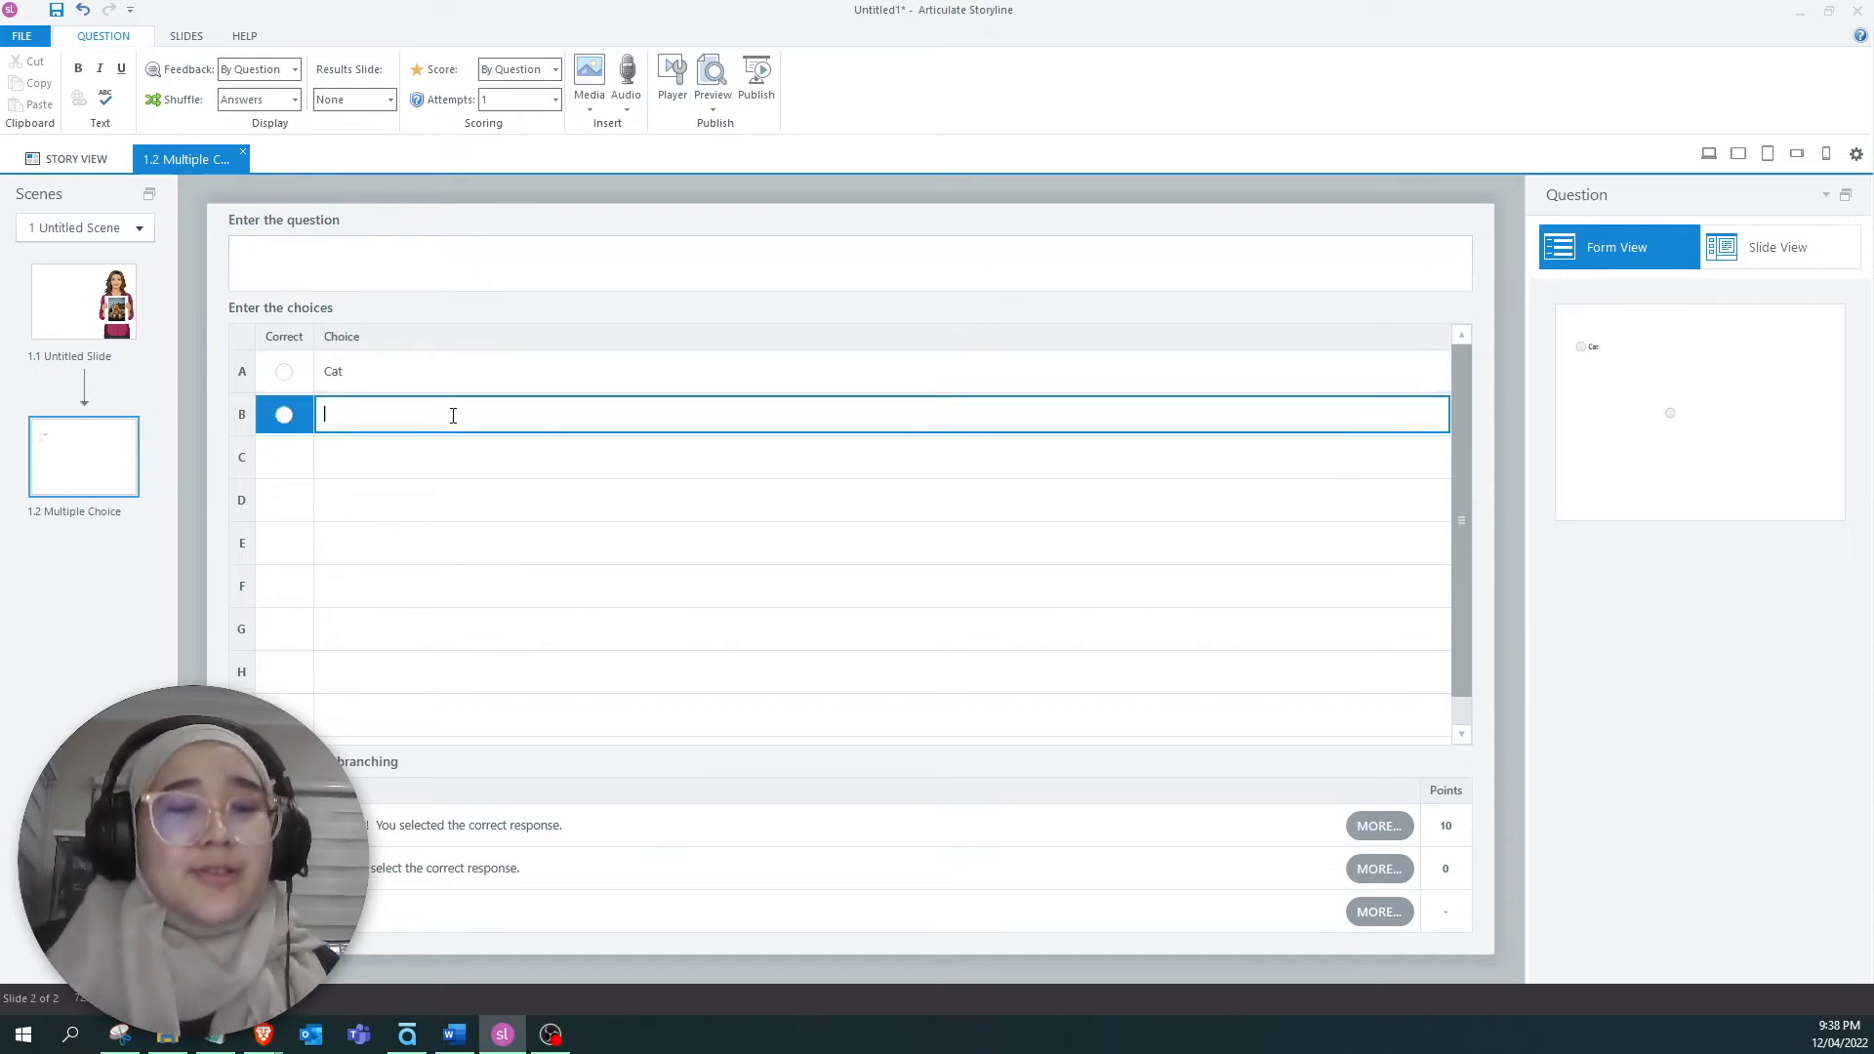
# Enter the question "What animal is this?" and switch the question to Slide View.
pyautogui.click(396, 253)
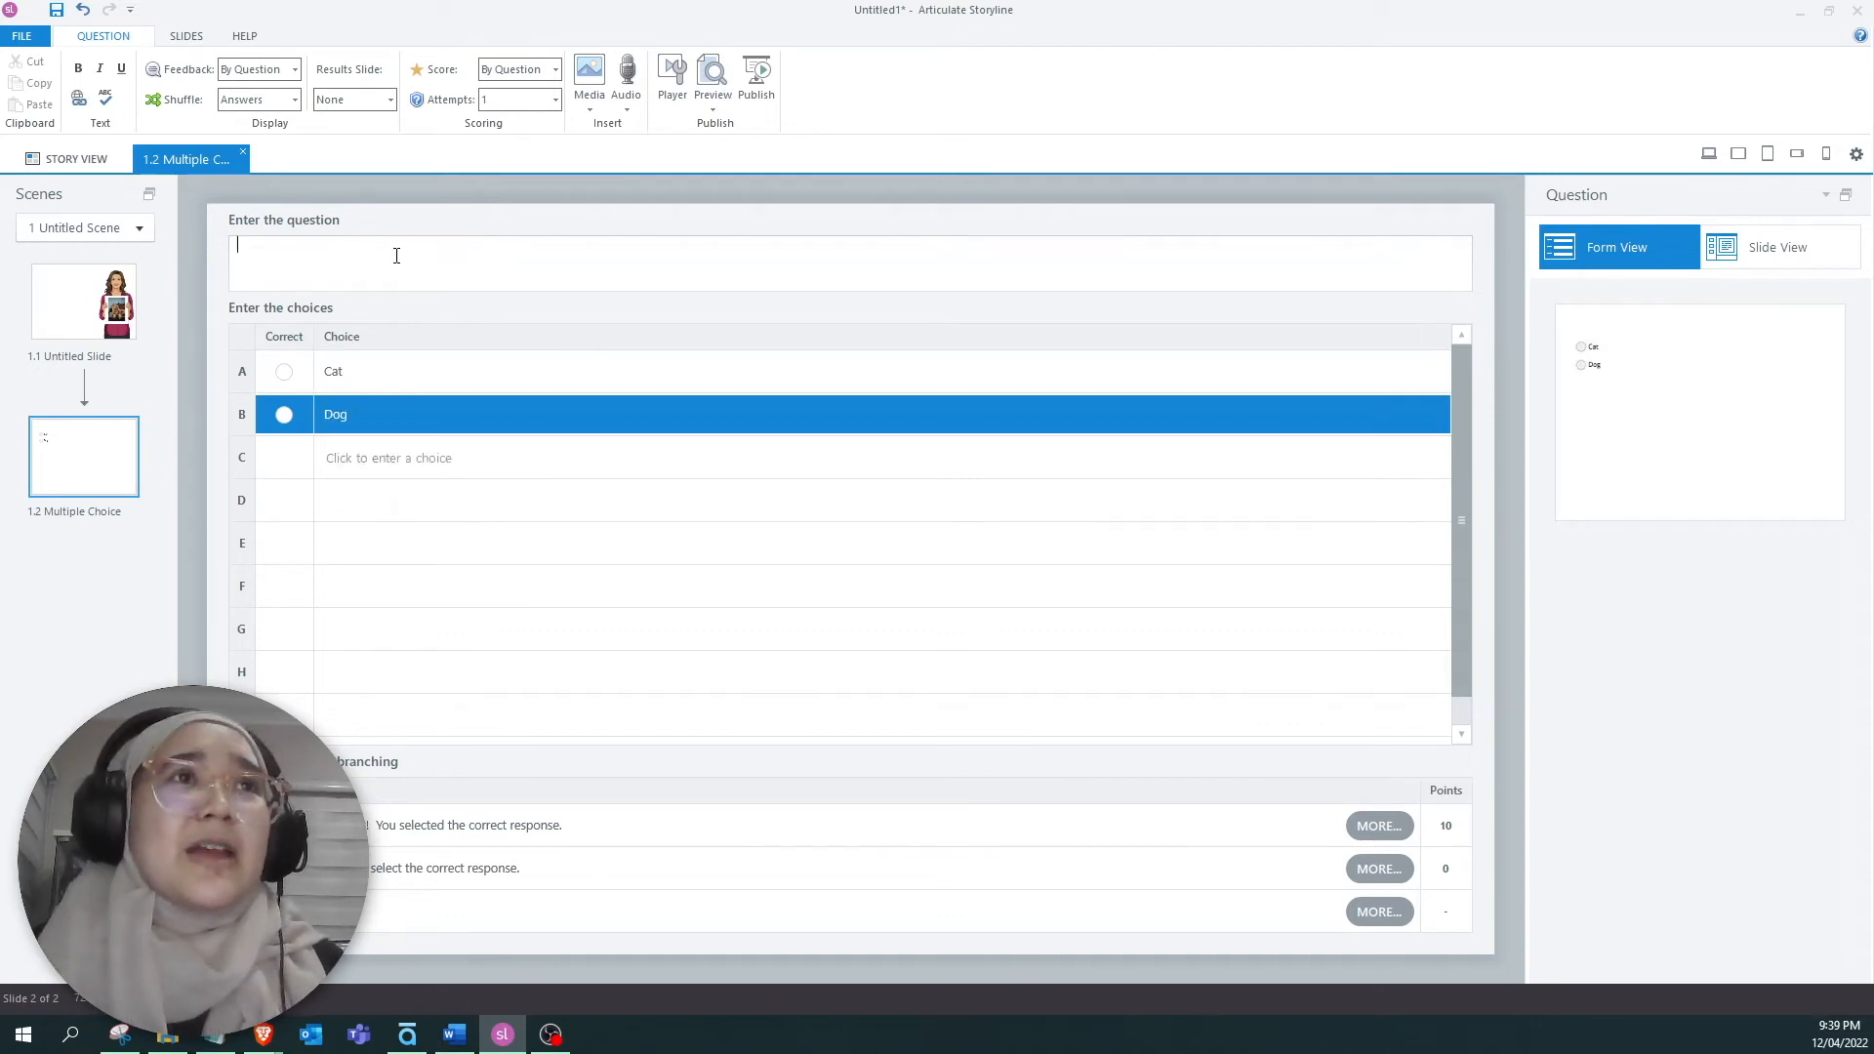
pyautogui.write('What an')
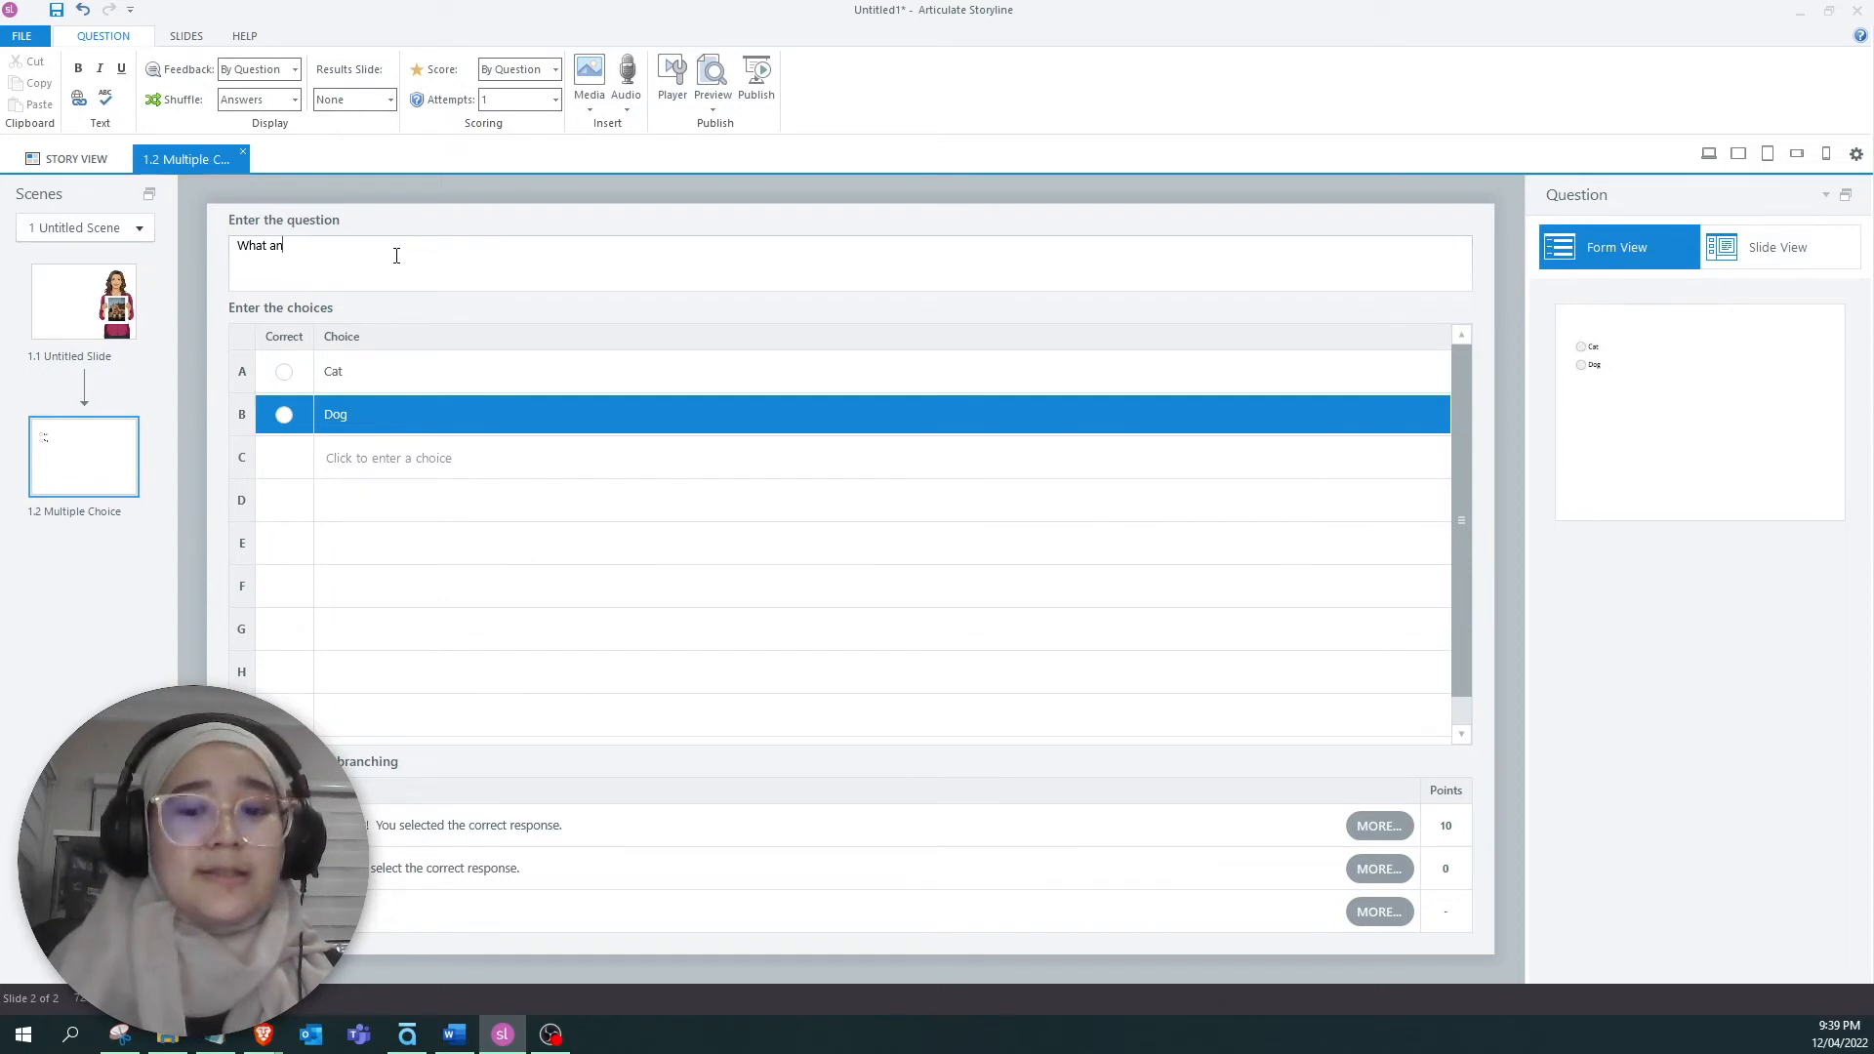
pyautogui.write('imal is this?')
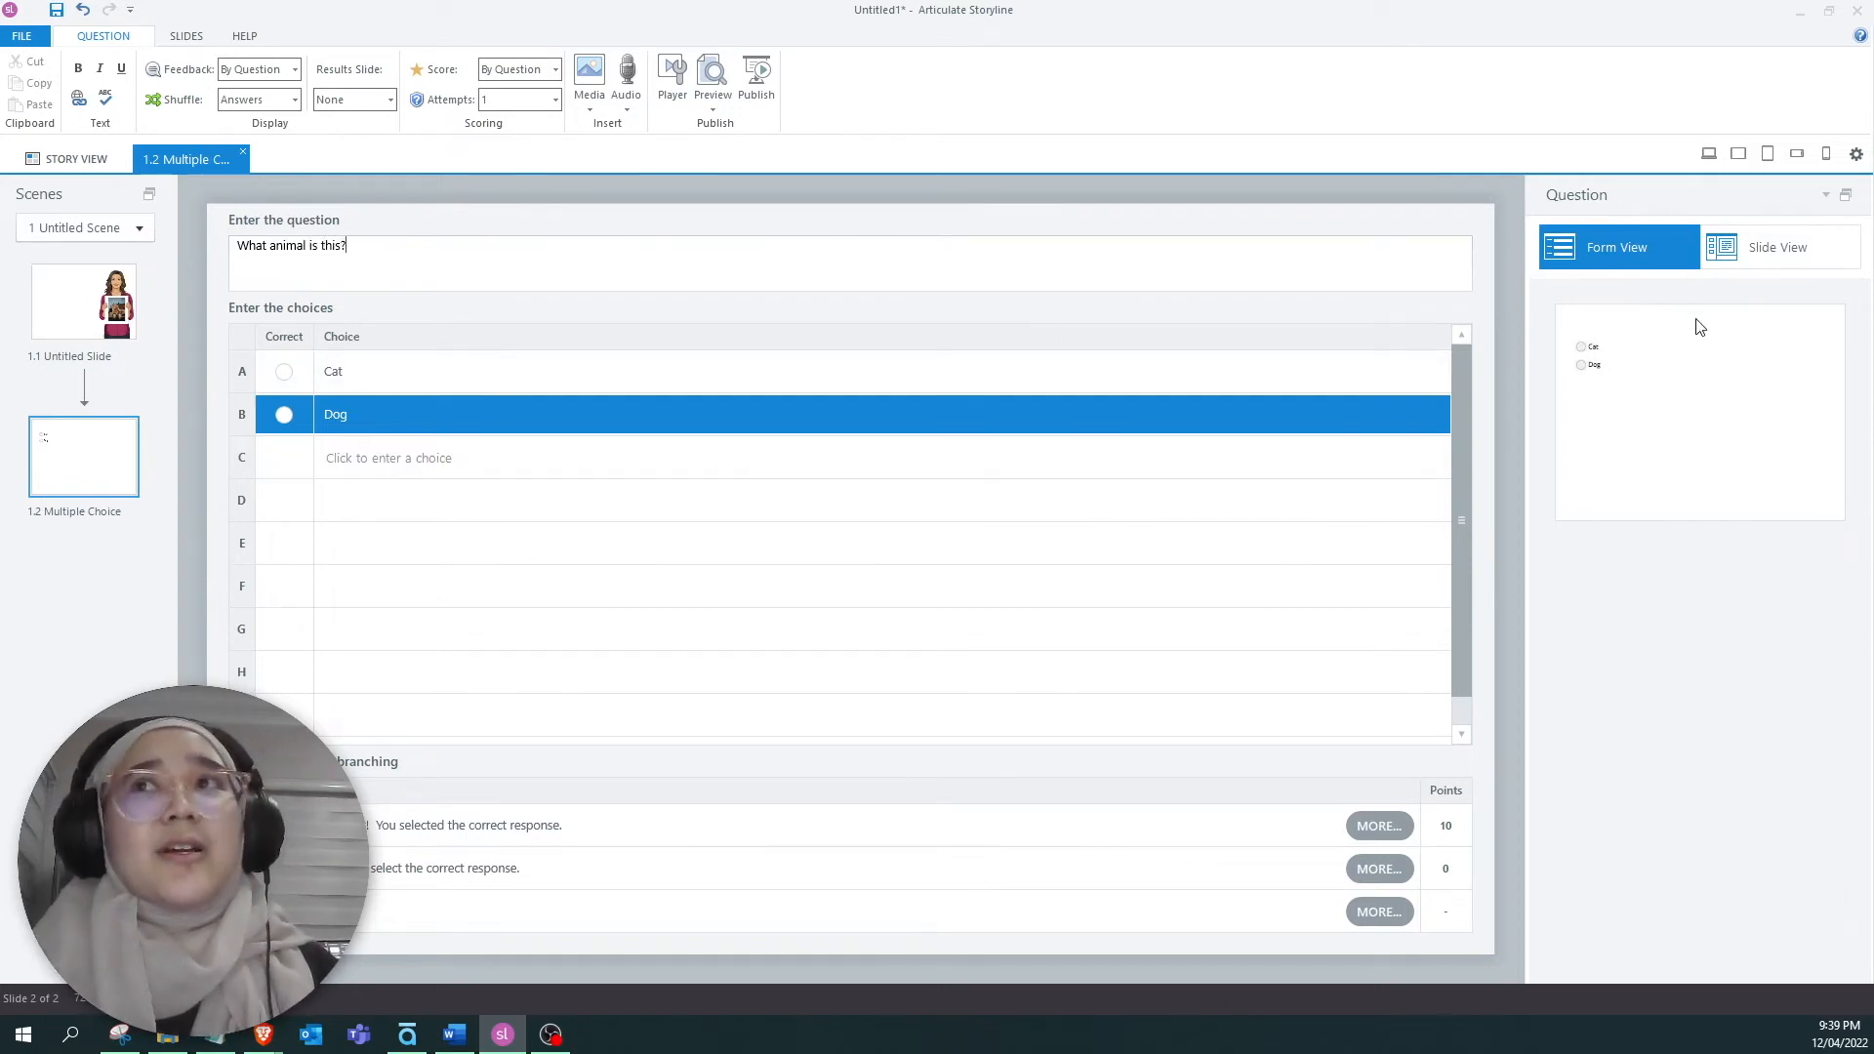
pyautogui.click(1774, 247)
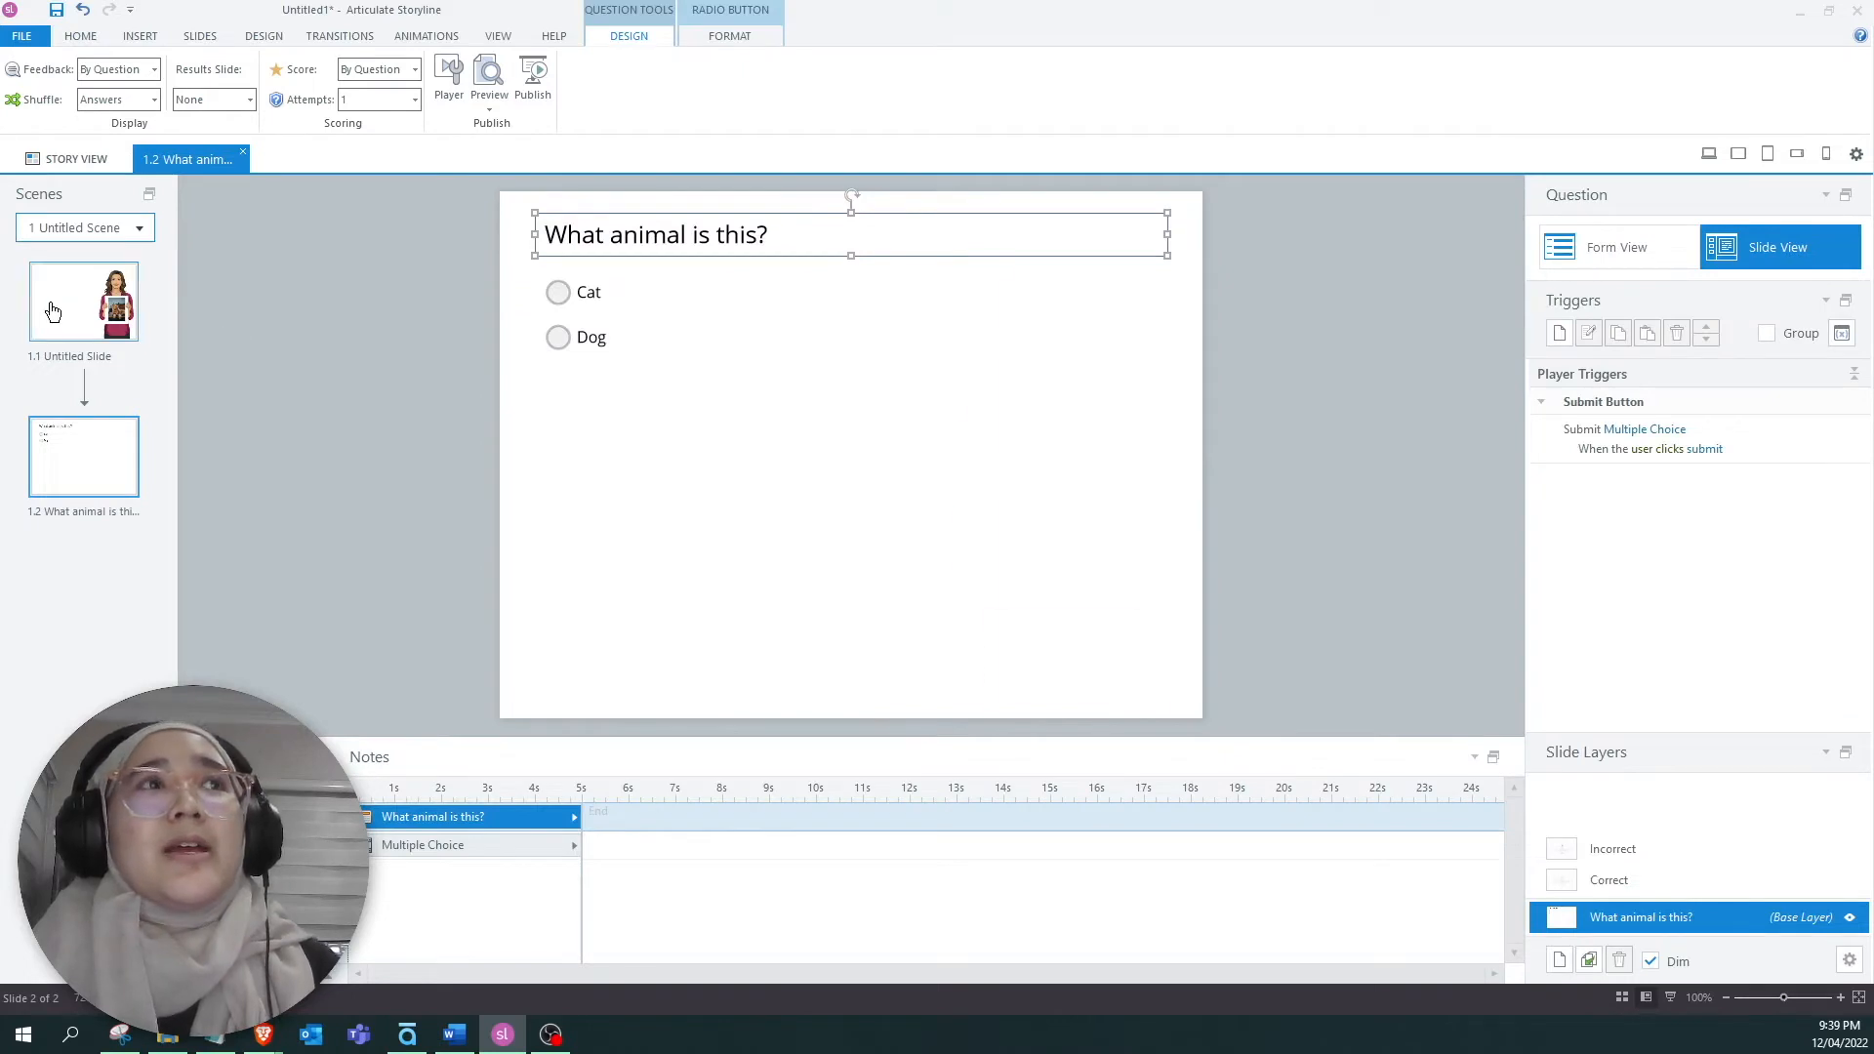
# Move the character and the cat photo from slide 1.1 to the multiple-choice question slide 1.2.
pyautogui.click(78, 302)
pyautogui.click(1082, 380)
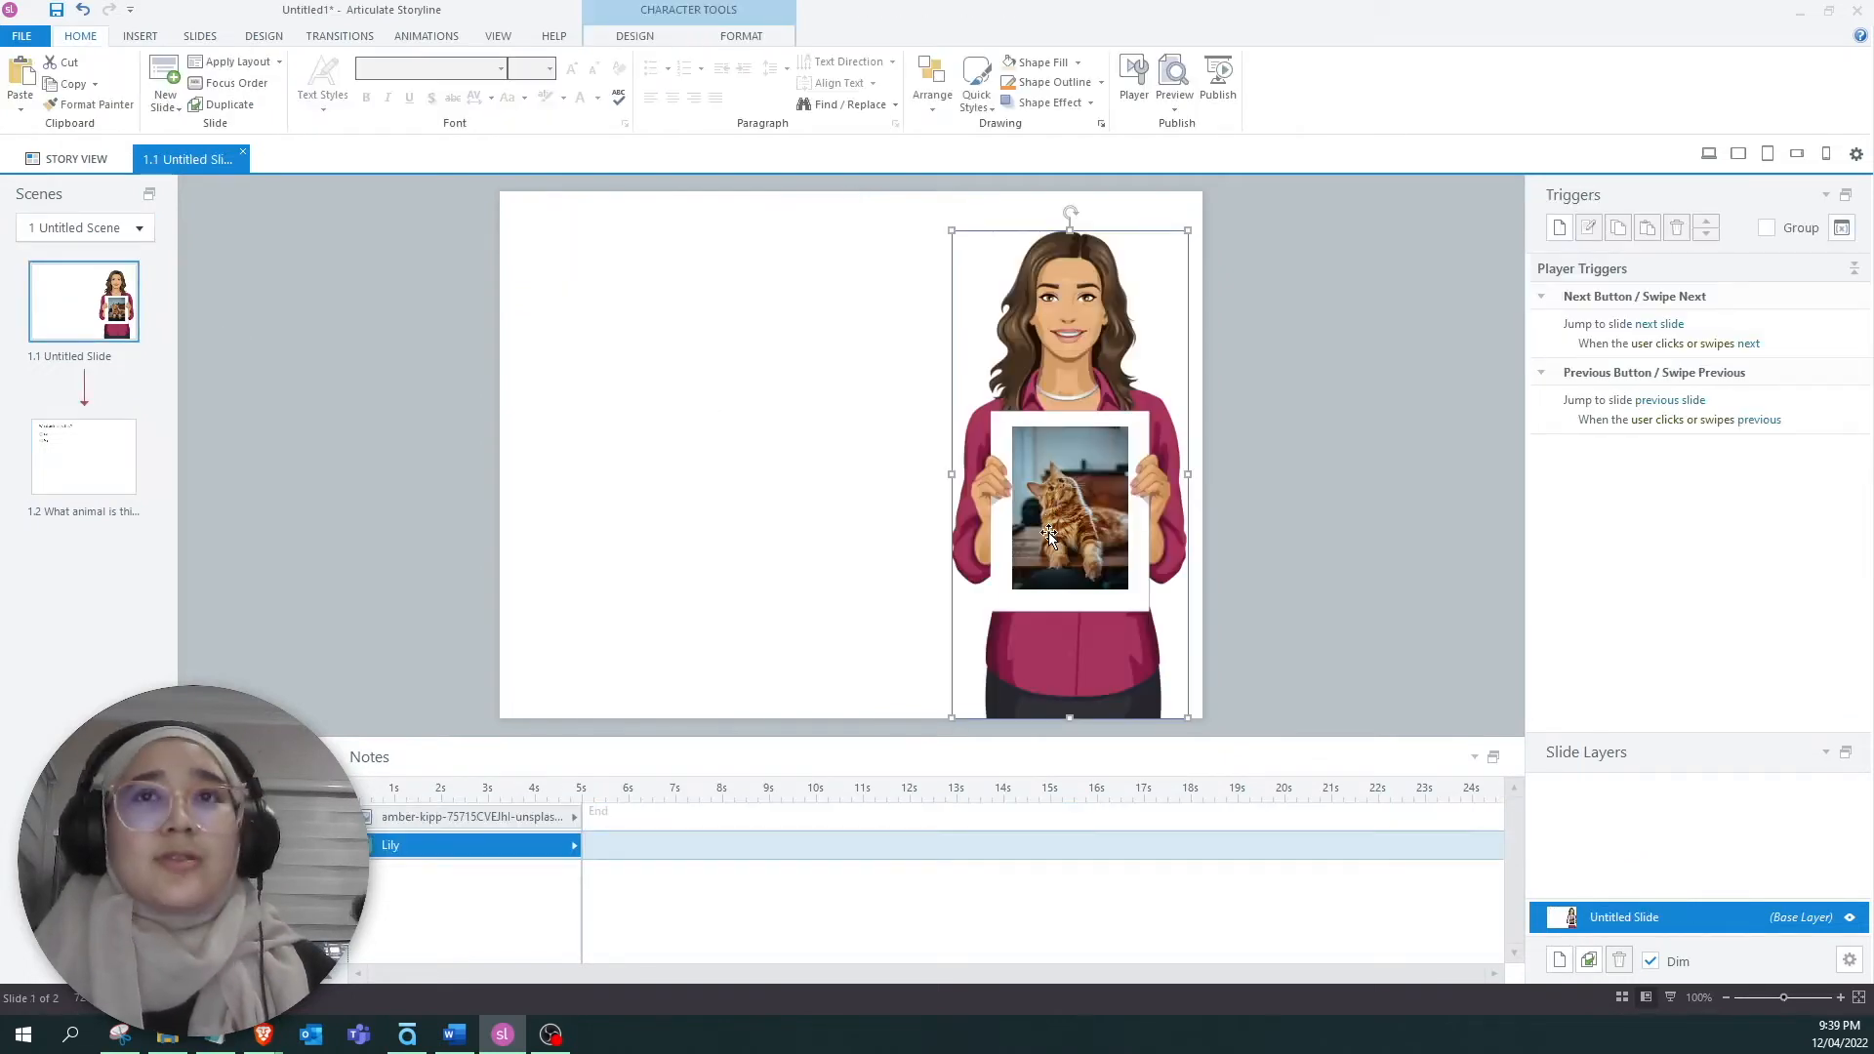
pyautogui.click(1048, 530)
pyautogui.hotkey('ctrl', 'x')
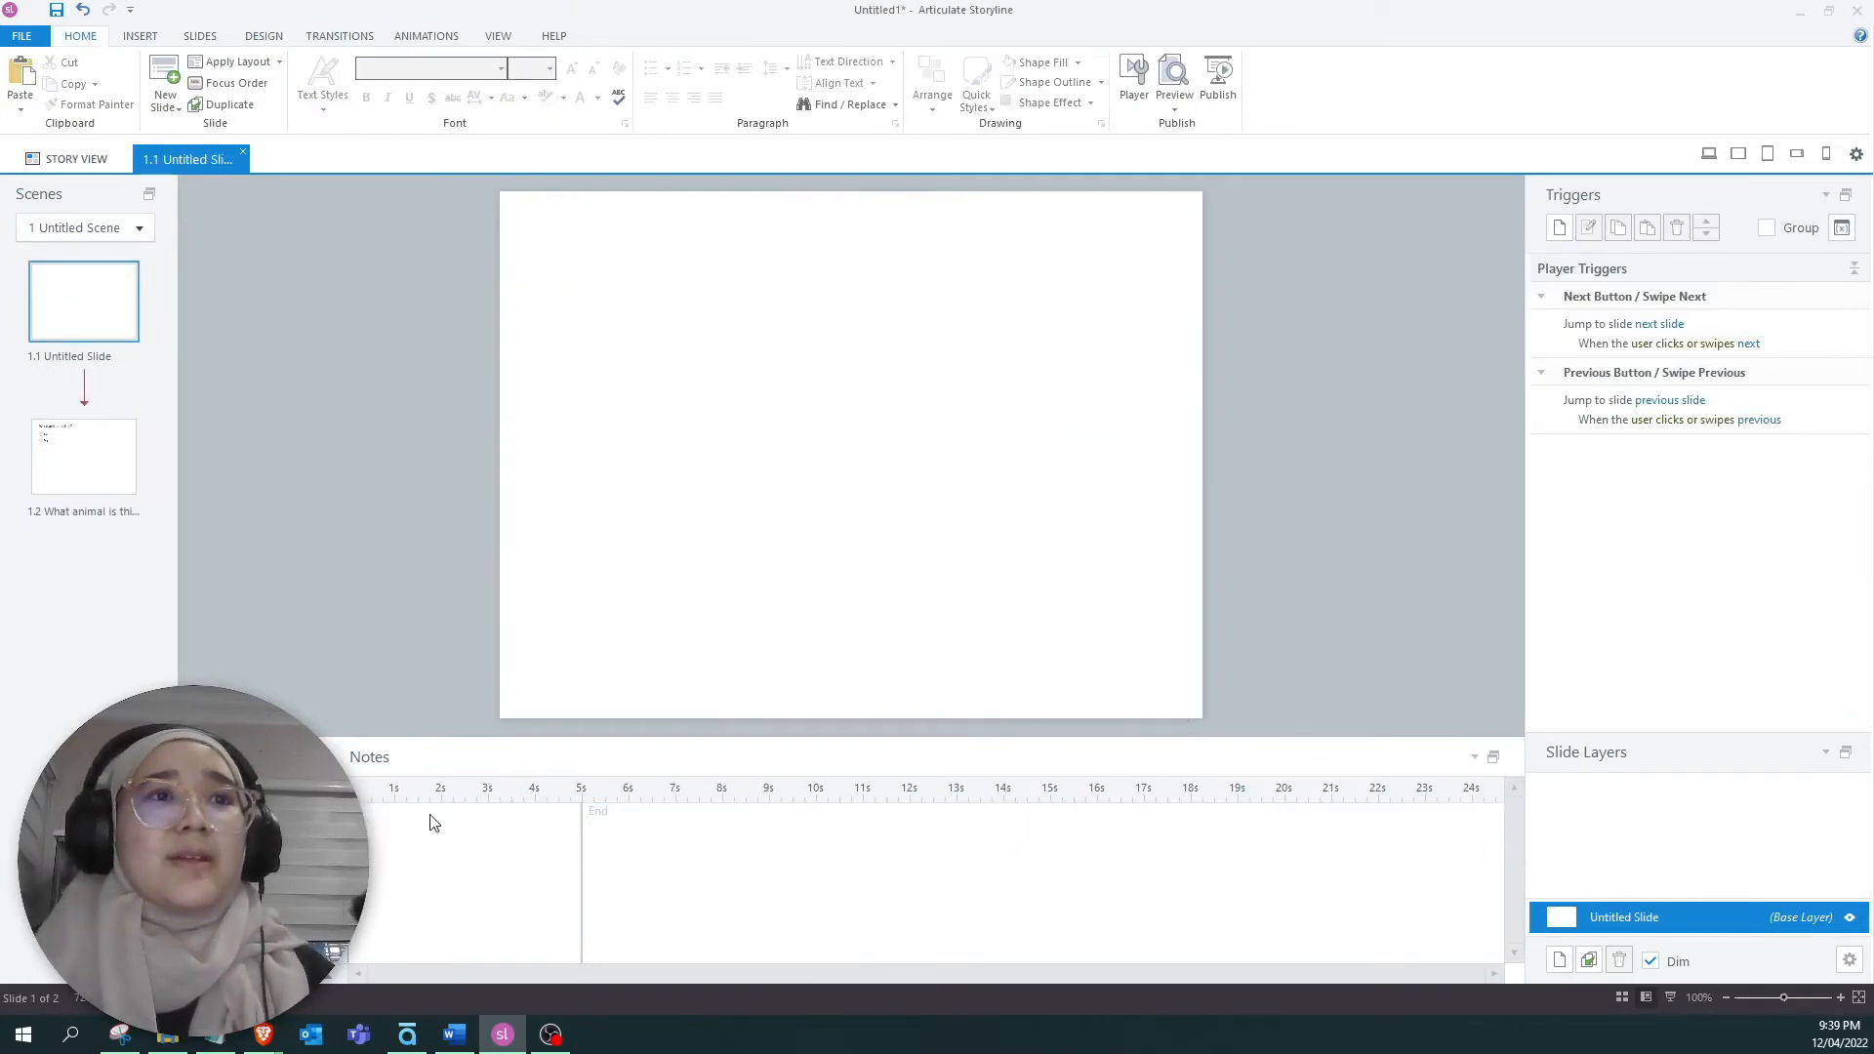
pyautogui.click(96, 432)
pyautogui.hotkey('ctrl', 'v')
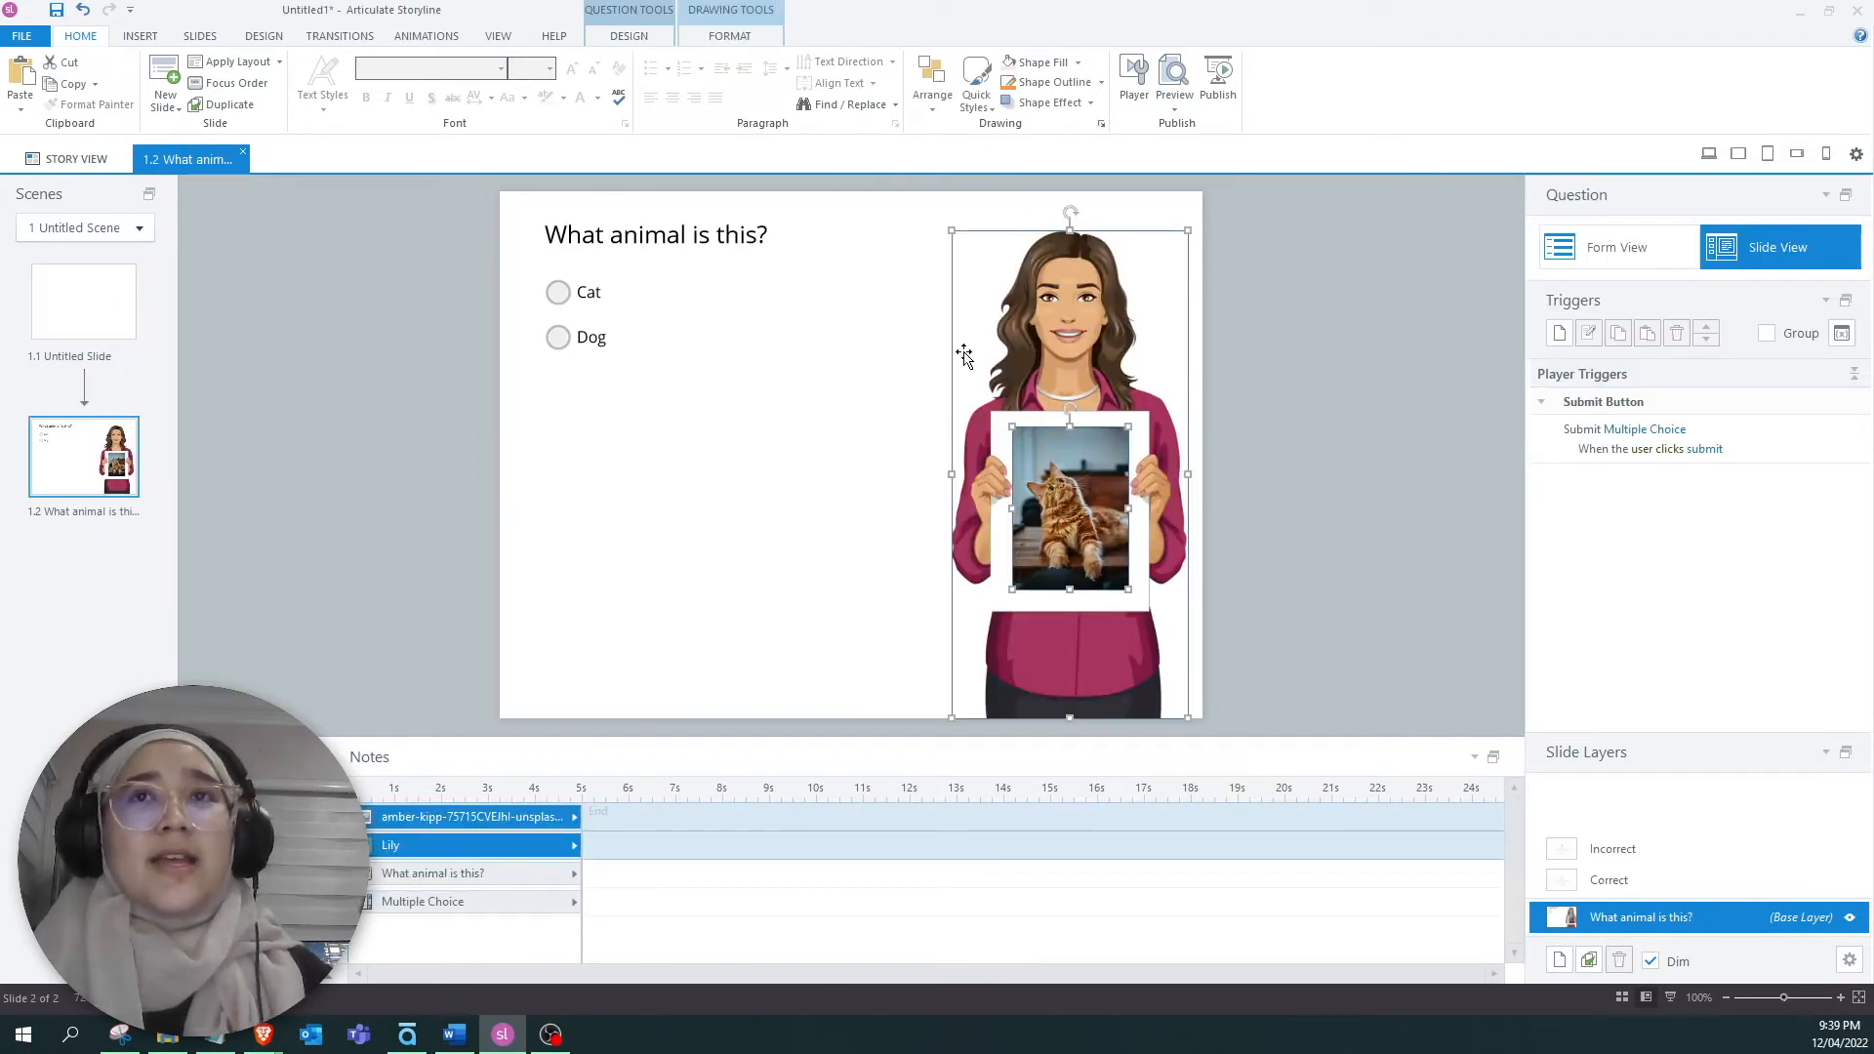
# Delete the empty slide 1.1 from the scene and confirm the deletion.
pyautogui.click(47, 302)
pyautogui.rightClick(71, 294)
pyautogui.click(160, 439)
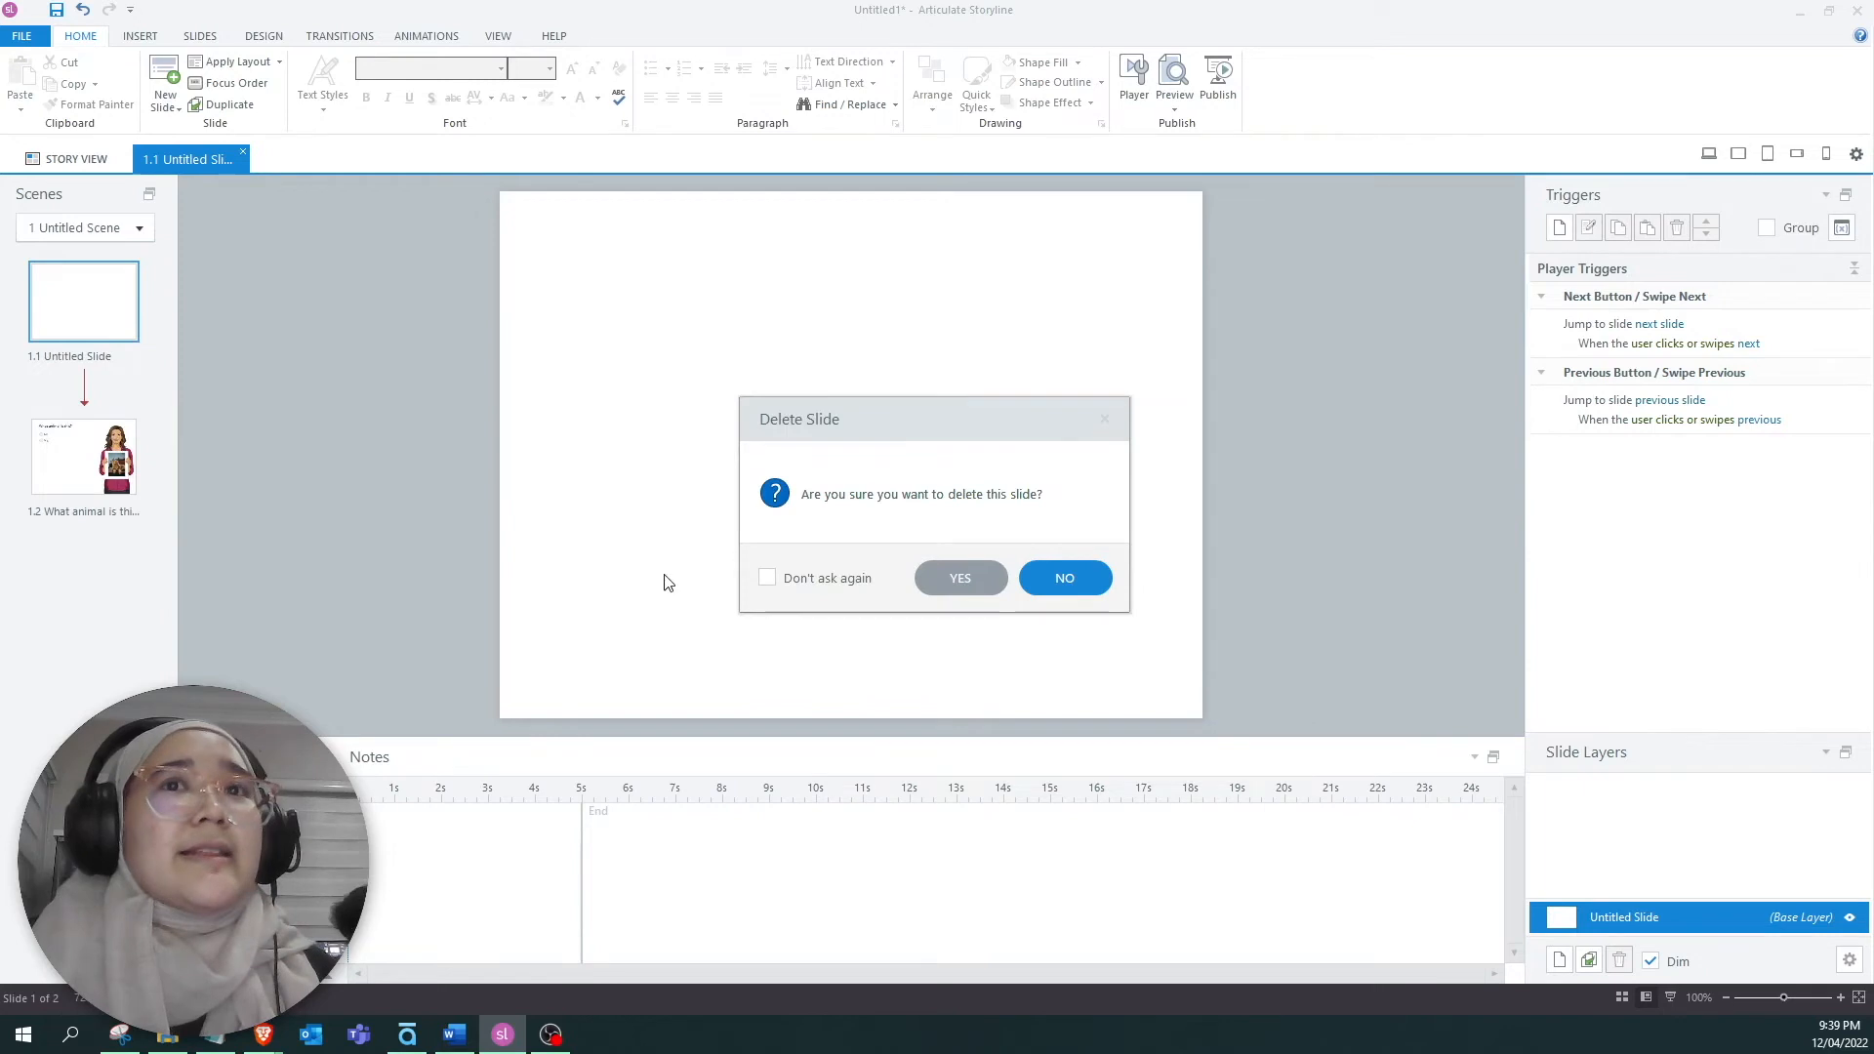
pyautogui.click(951, 578)
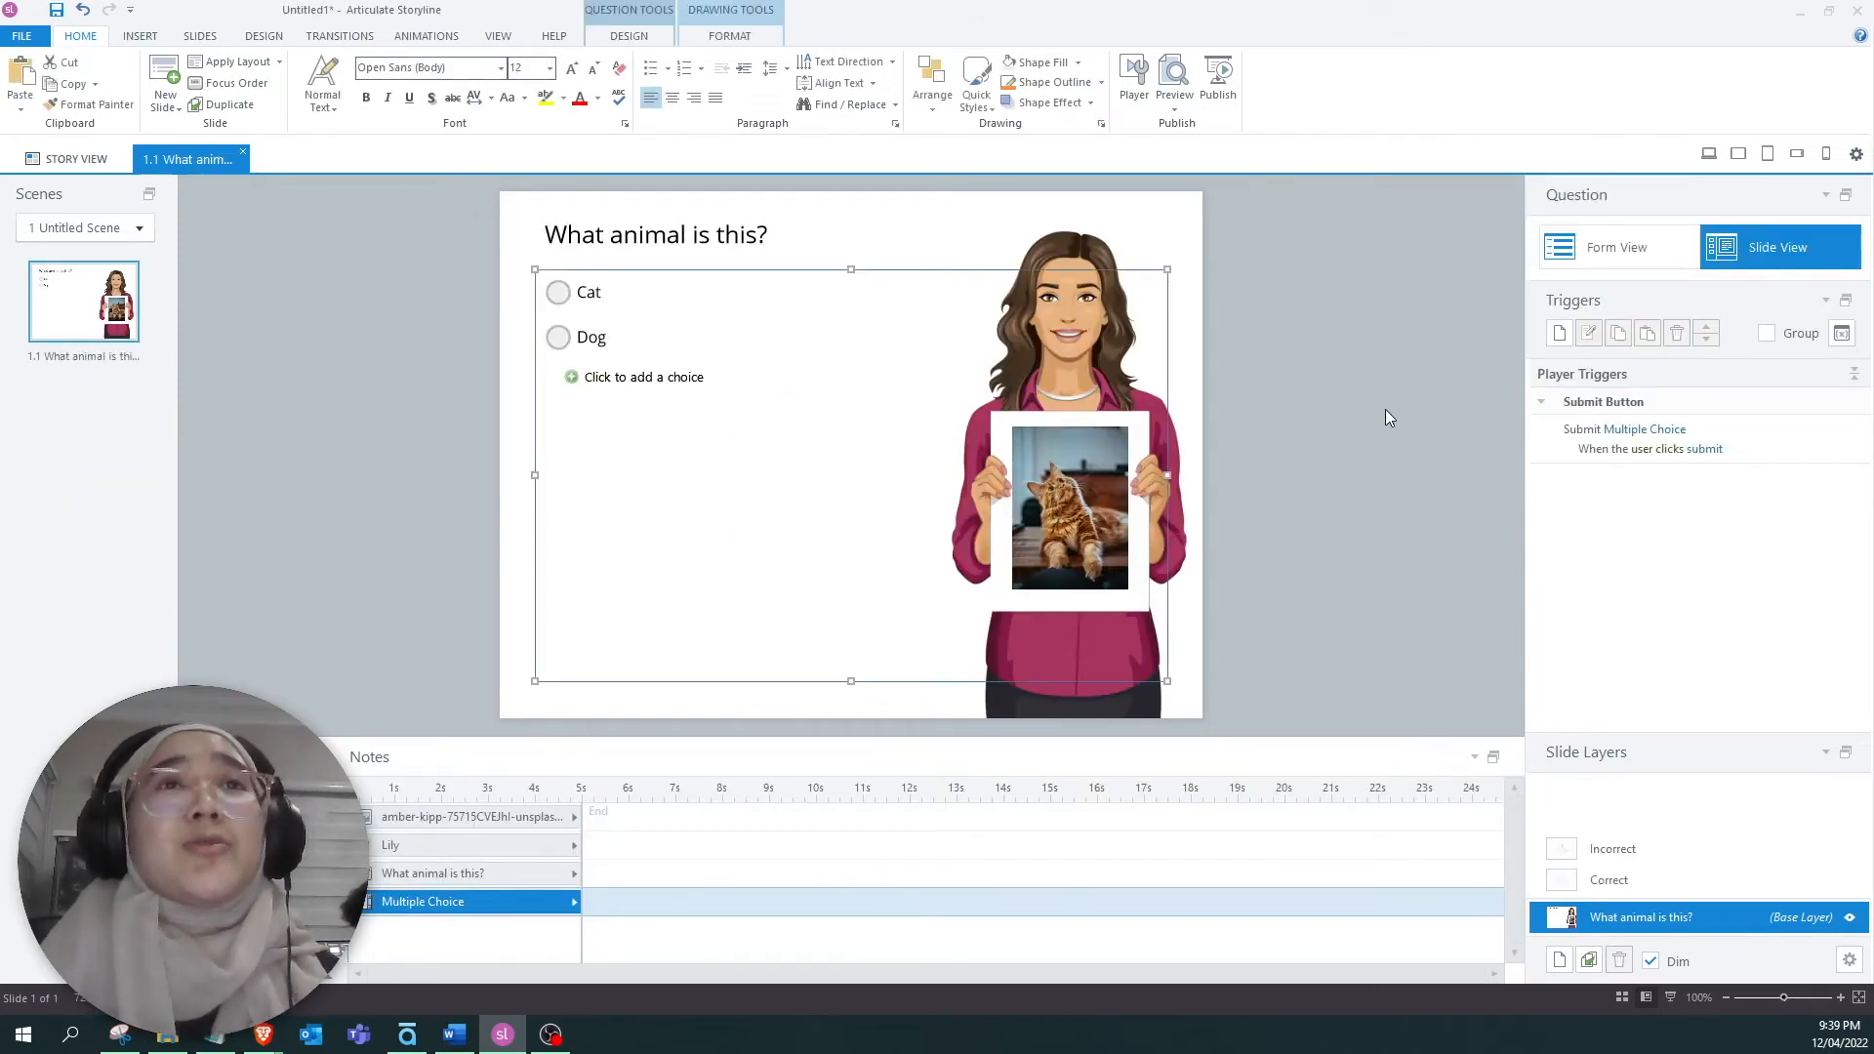
# Mark Cat as the correct answer in Form View, and in Slide View switch it to Dog and back to Cat.
pyautogui.click(1652, 261)
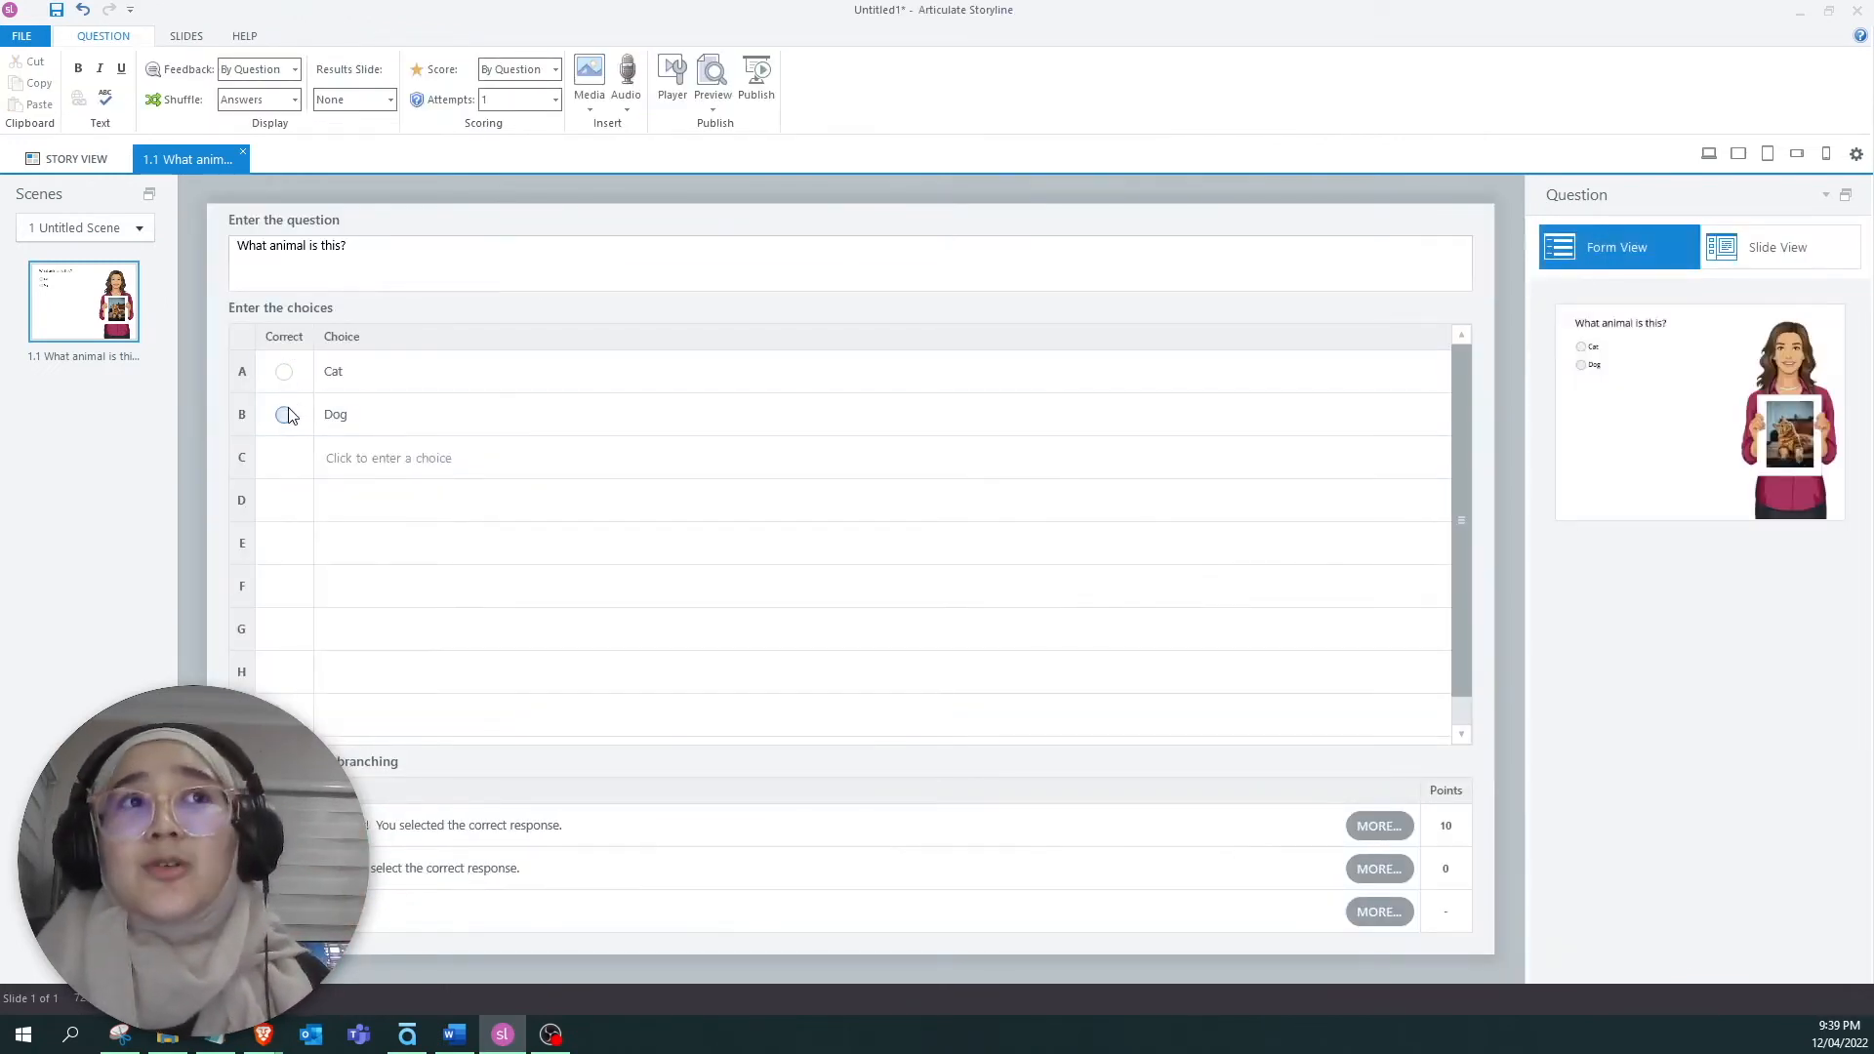
pyautogui.click(284, 372)
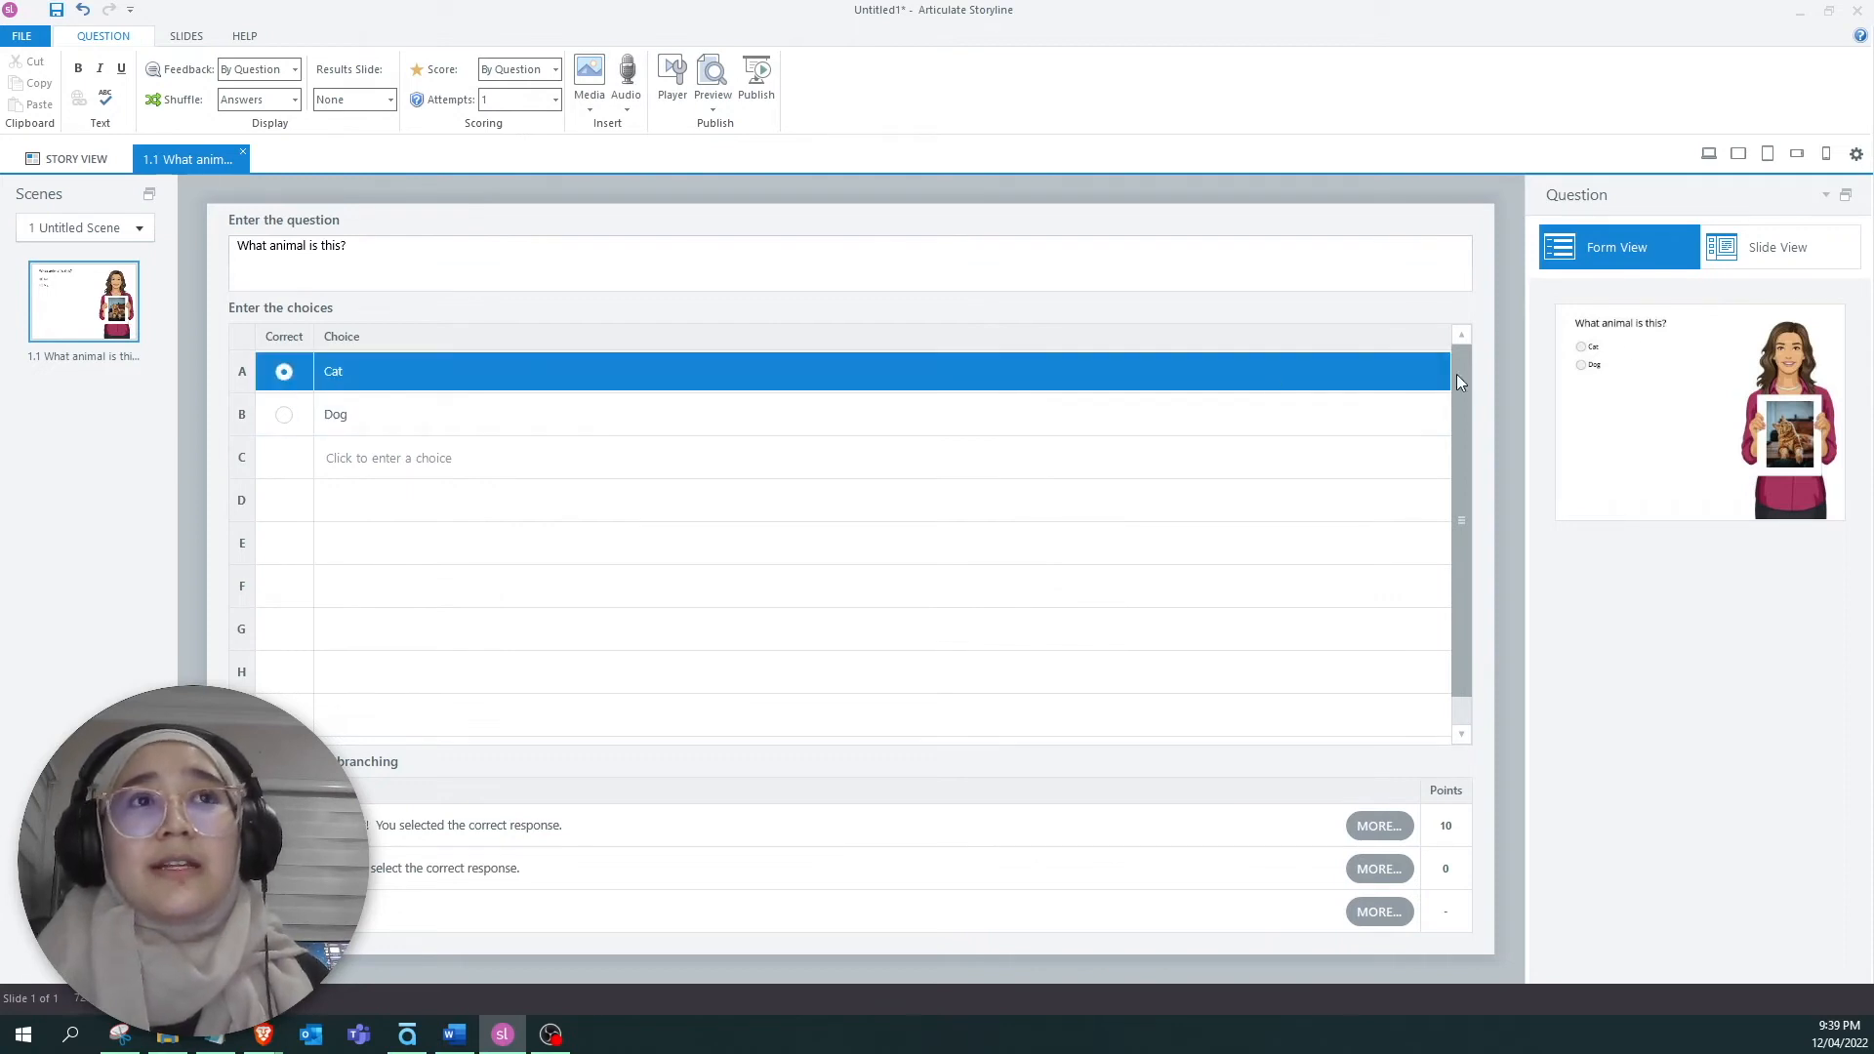
pyautogui.click(1749, 249)
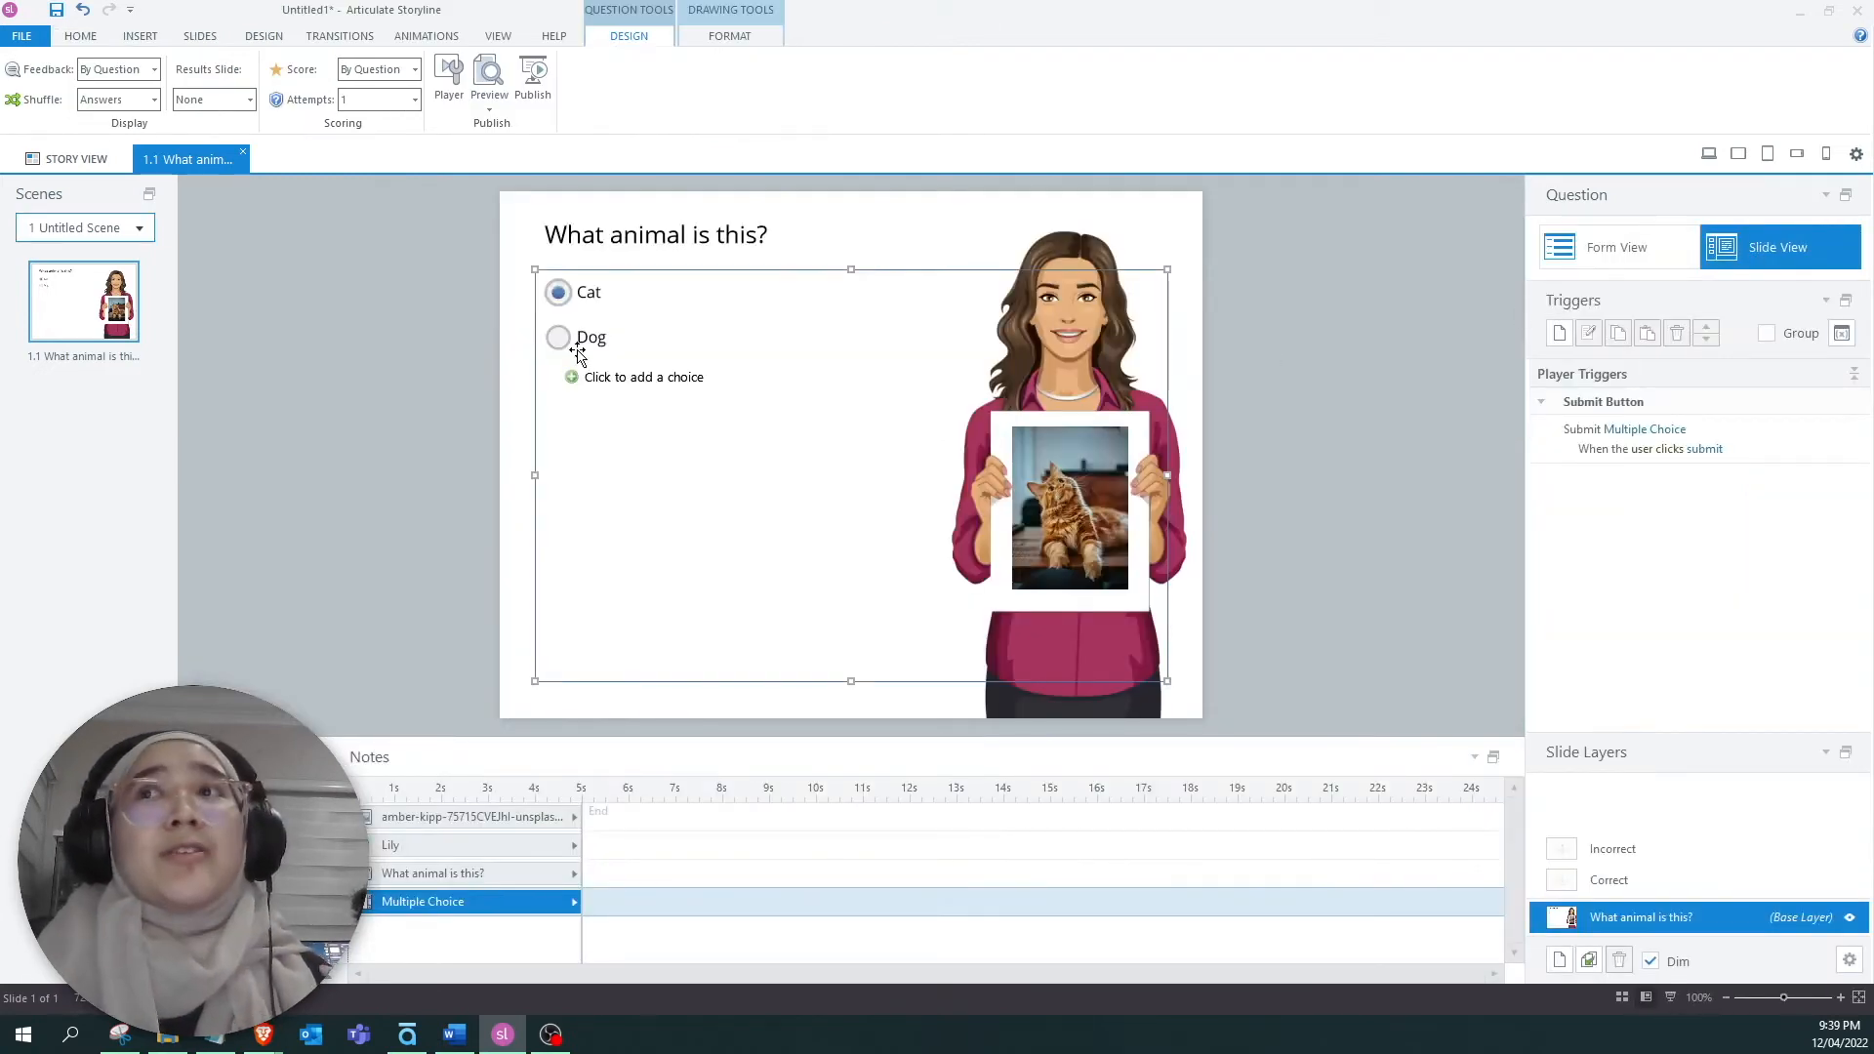
pyautogui.click(559, 339)
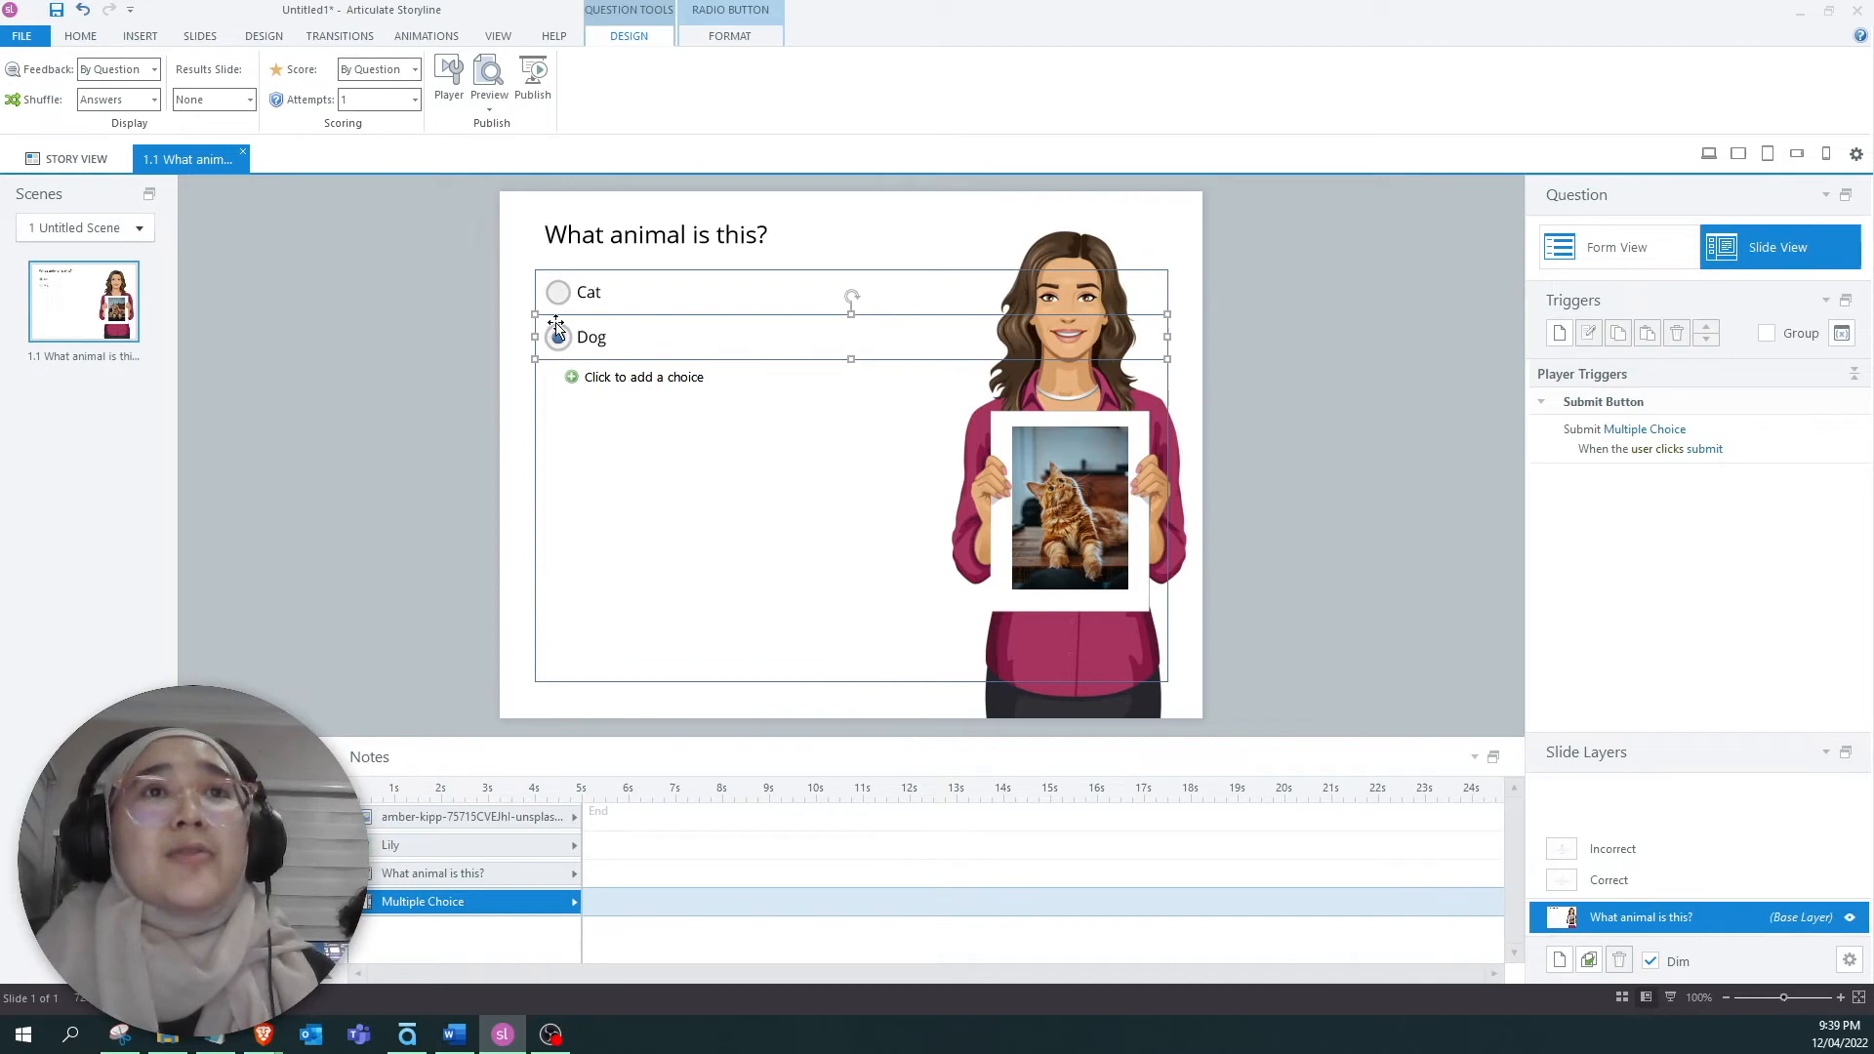
pyautogui.click(558, 292)
# Narrow the choices box so it ends beside the character, and lower both the choices and the question text on the slide.
pyautogui.click(425, 430)
pyautogui.click(738, 535)
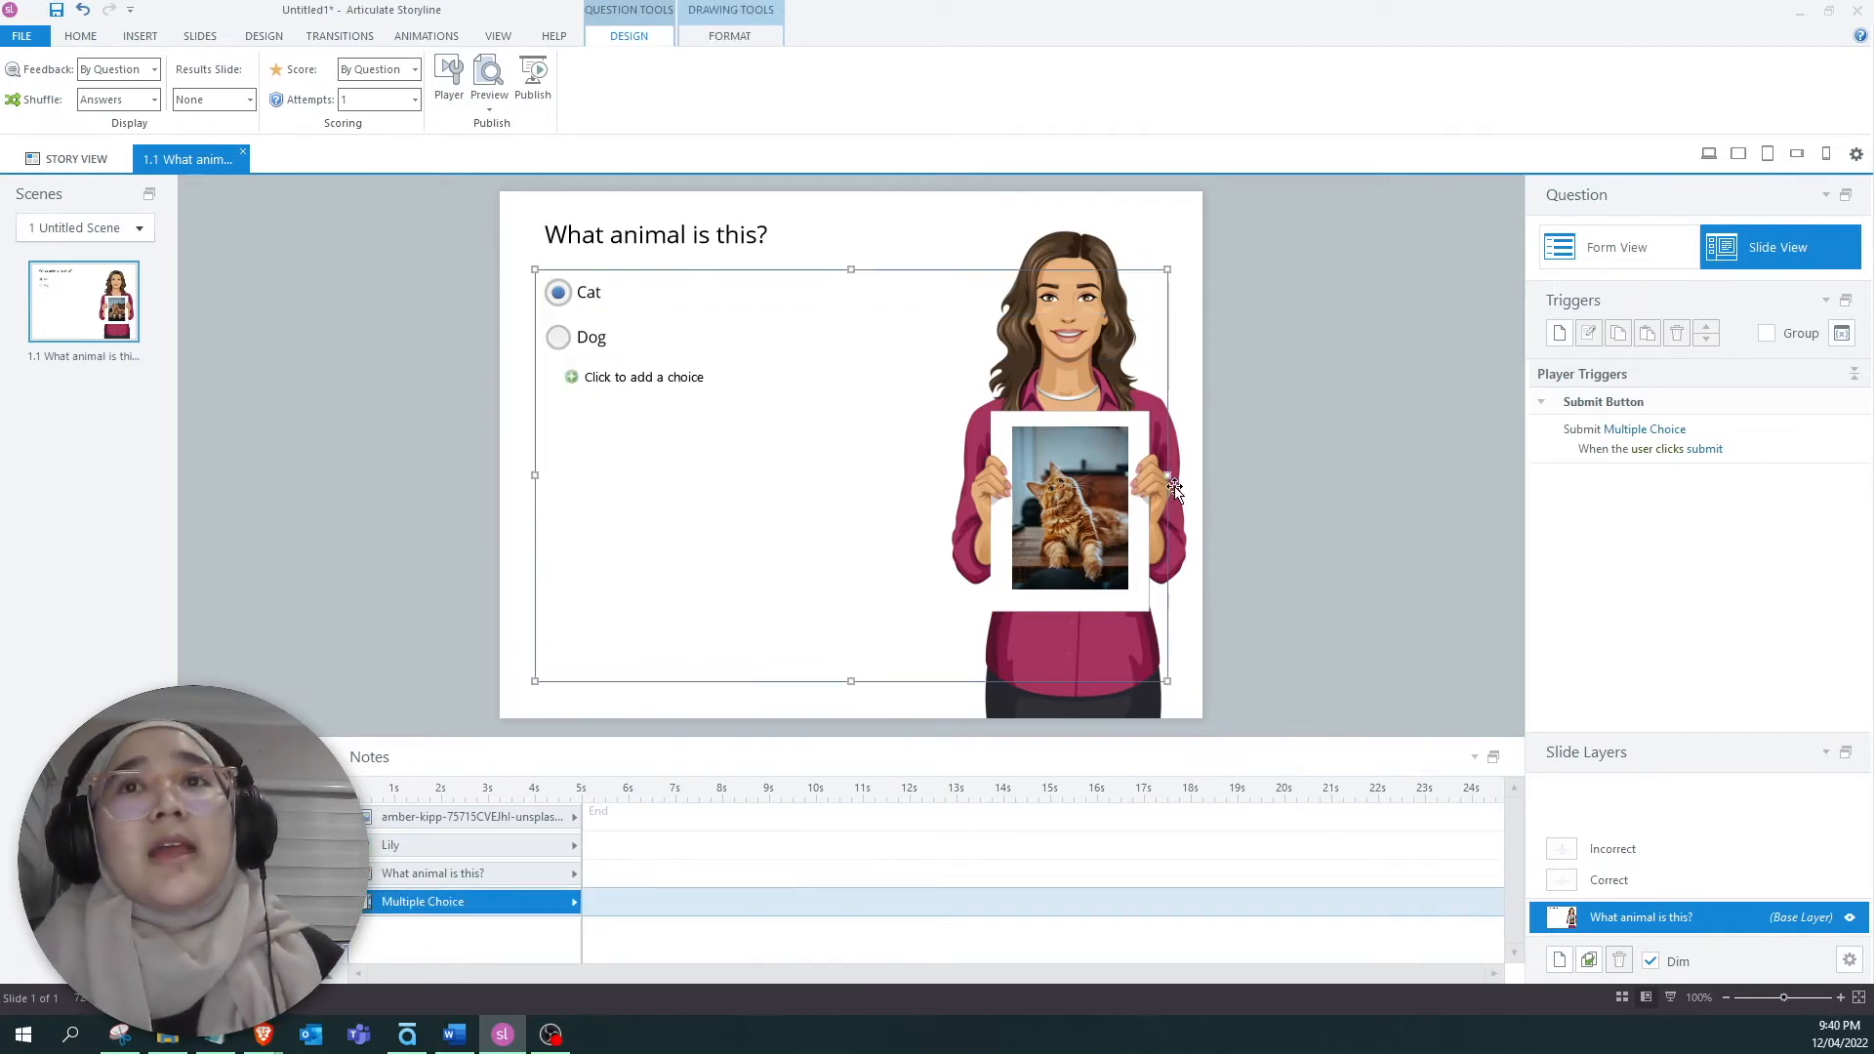
pyautogui.moveTo(1170, 479); pyautogui.dragTo(952, 476)
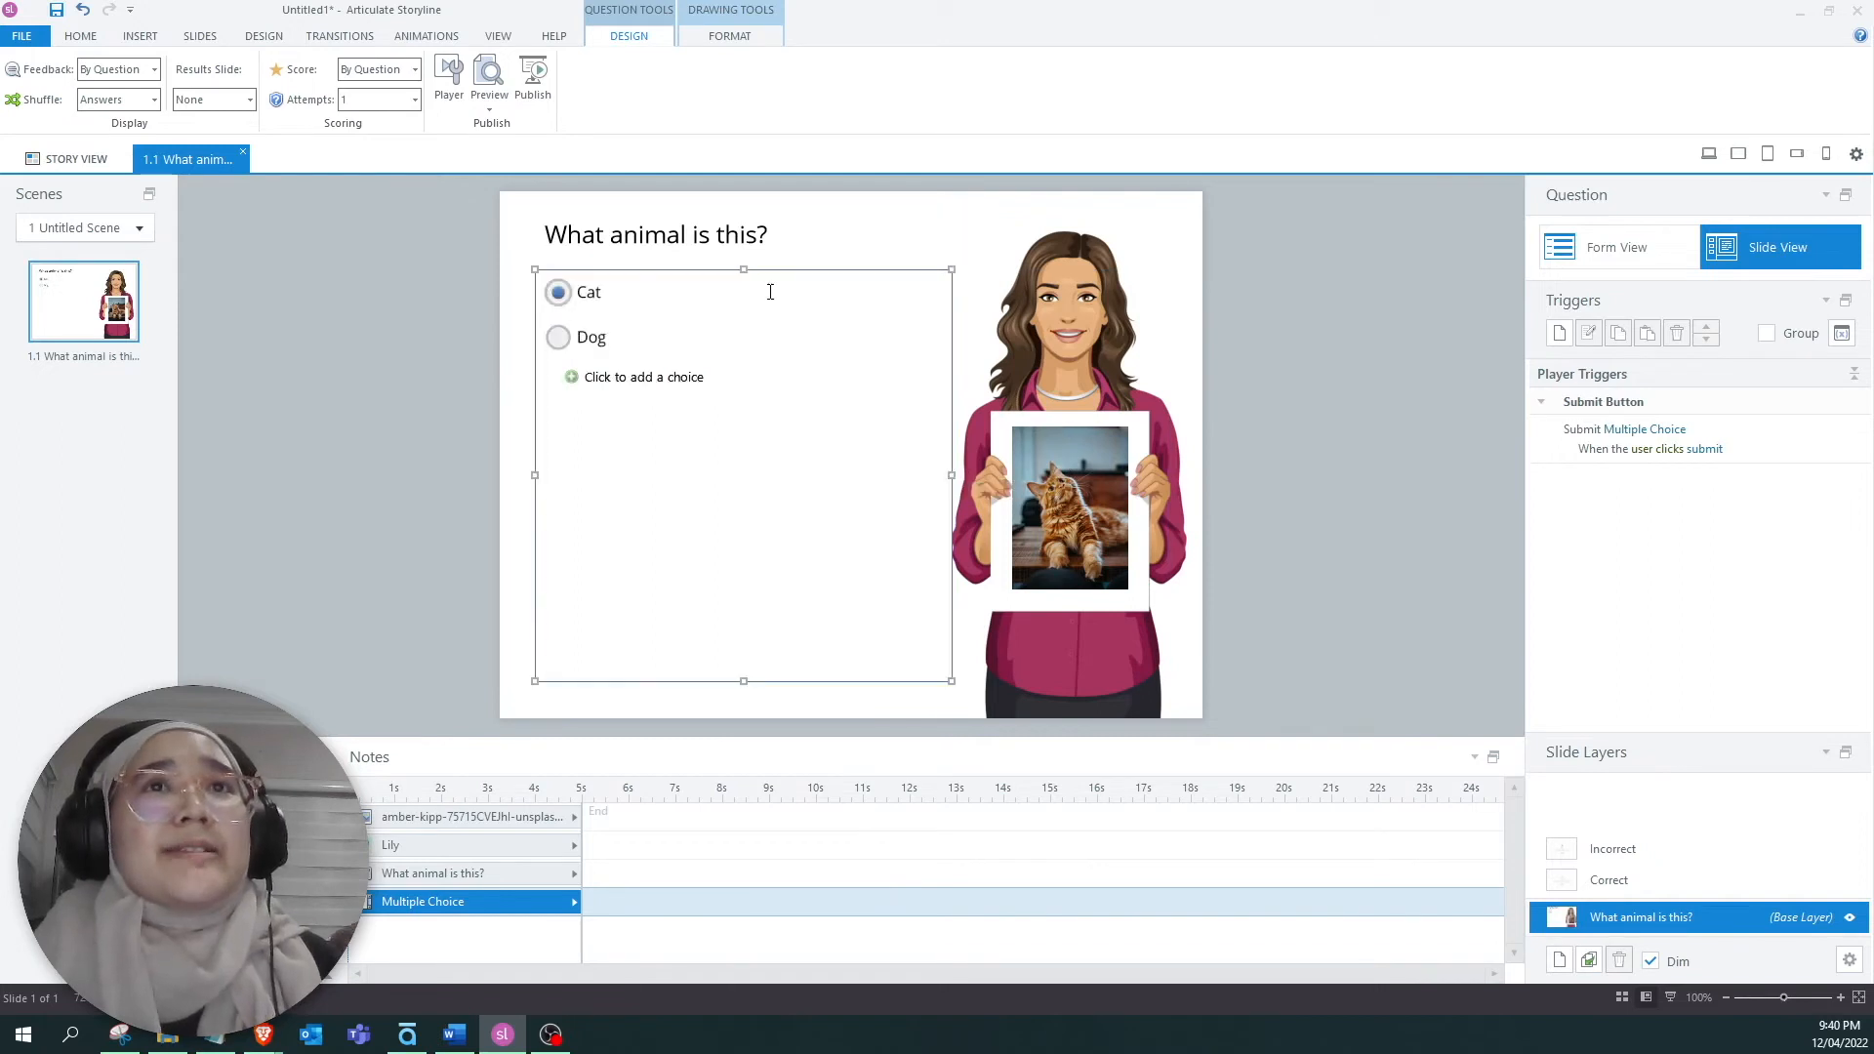
pyautogui.moveTo(743, 269); pyautogui.dragTo(763, 363)
pyautogui.click(752, 251)
pyautogui.moveTo(752, 268); pyautogui.dragTo(757, 381)
pyautogui.click(459, 283)
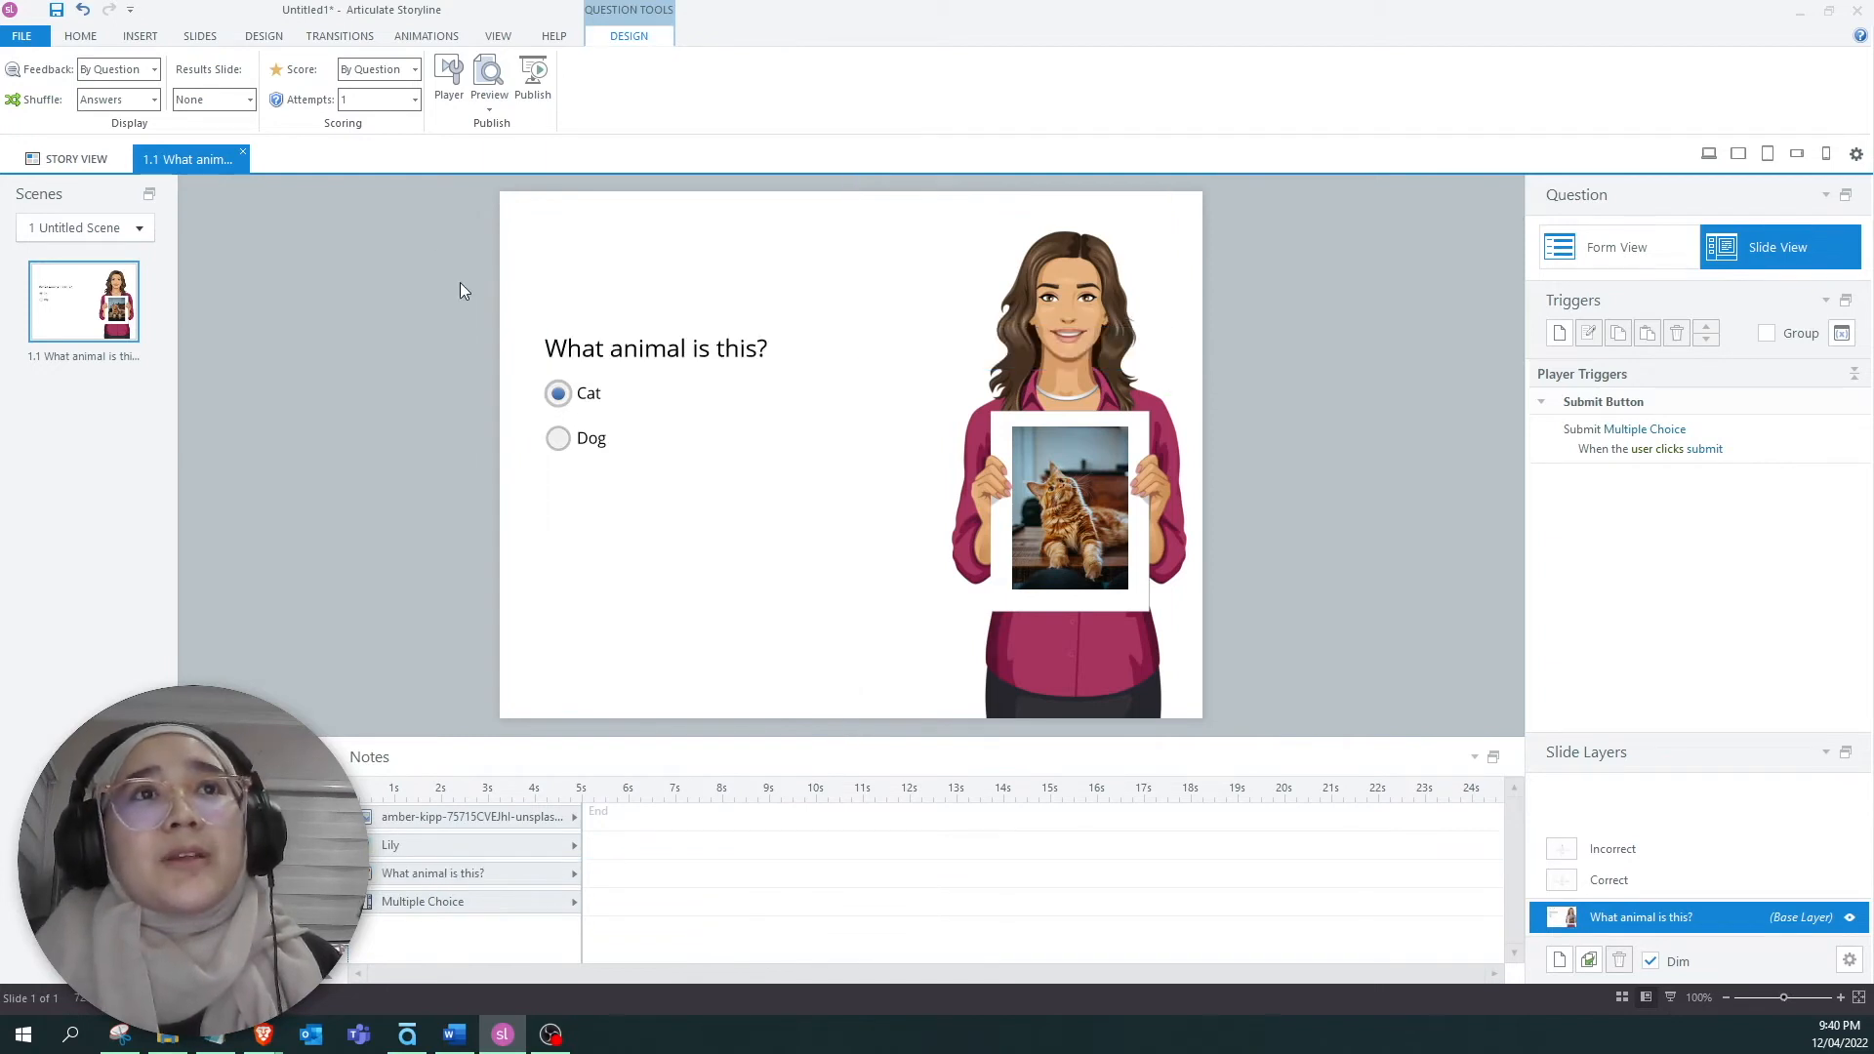
# Draw a rounded rectangle about 443 by 236 px over the question and choices, reduce its corner rounding, and send it to the back.
pyautogui.click(133, 39)
pyautogui.click(525, 108)
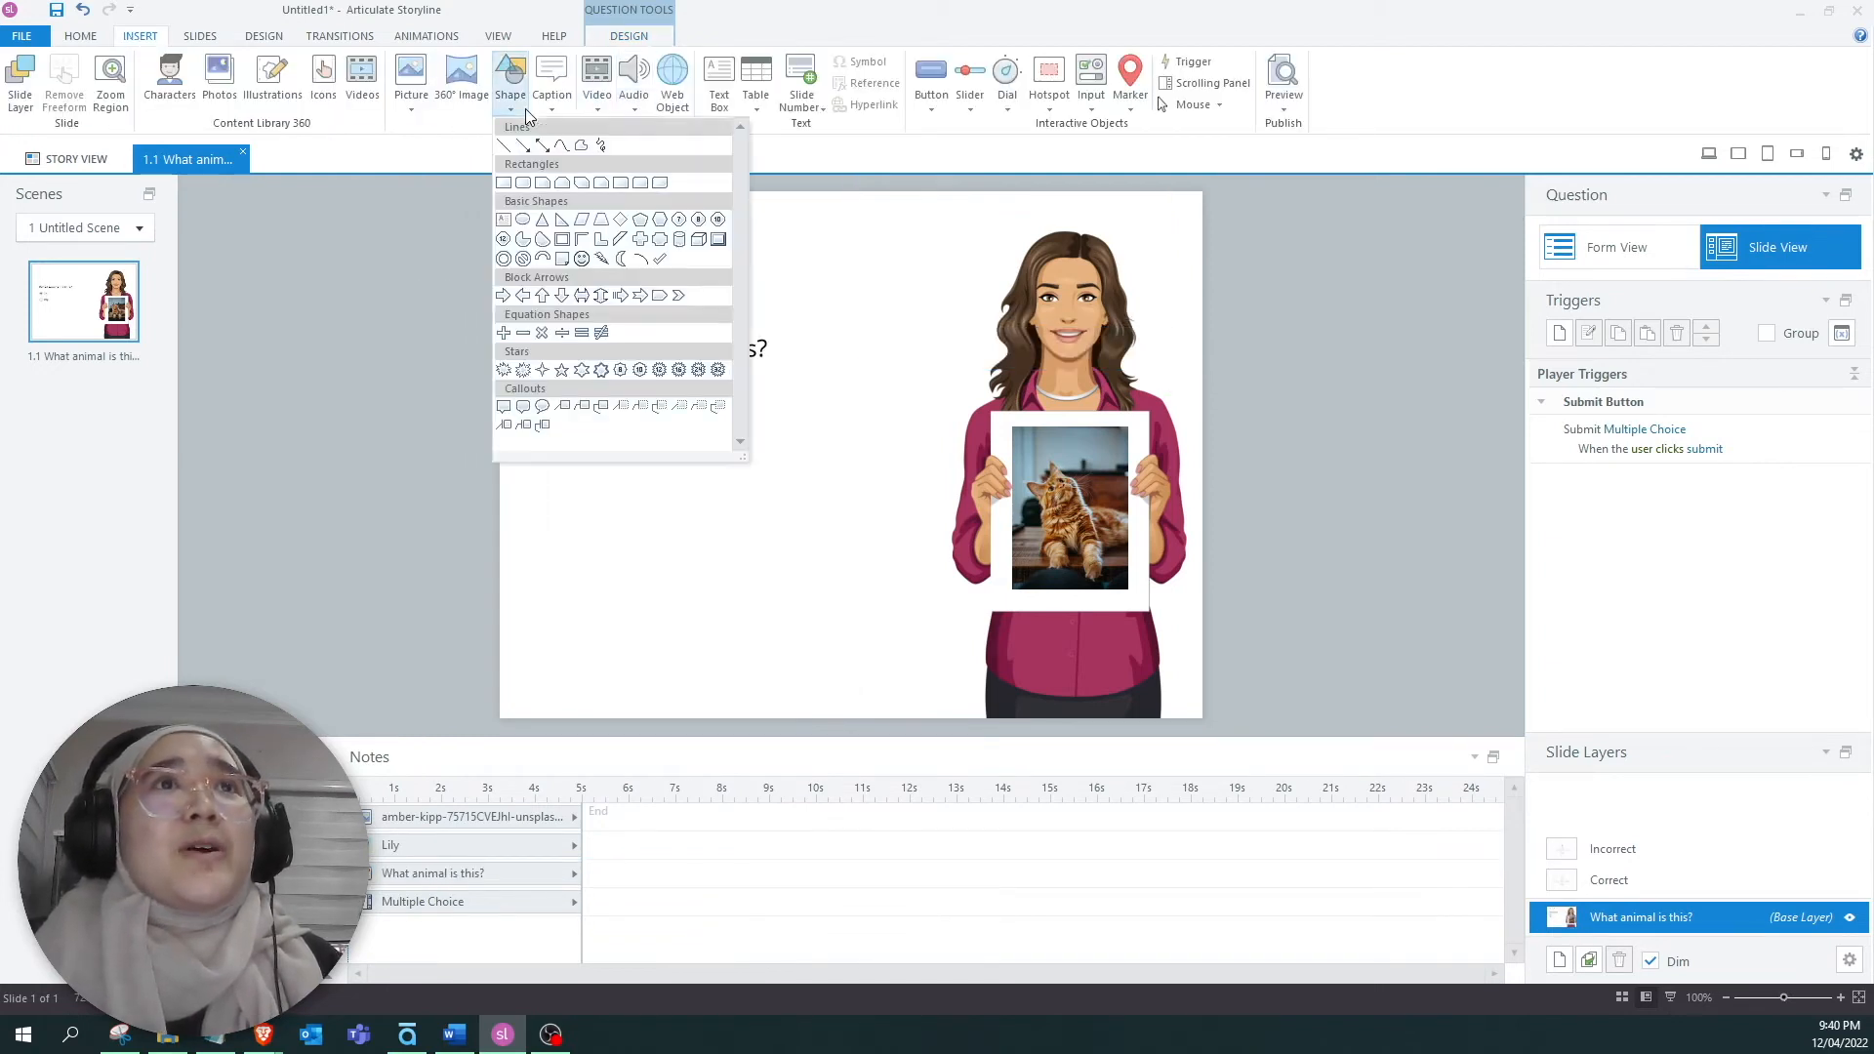
pyautogui.click(527, 183)
pyautogui.moveTo(510, 300)
pyautogui.mouseDown()
pyautogui.moveTo(610, 401)
pyautogui.moveTo(995, 520)
pyautogui.moveTo(942, 531)
pyautogui.mouseUp()
pyautogui.moveTo(532, 303); pyautogui.dragTo(508, 307)
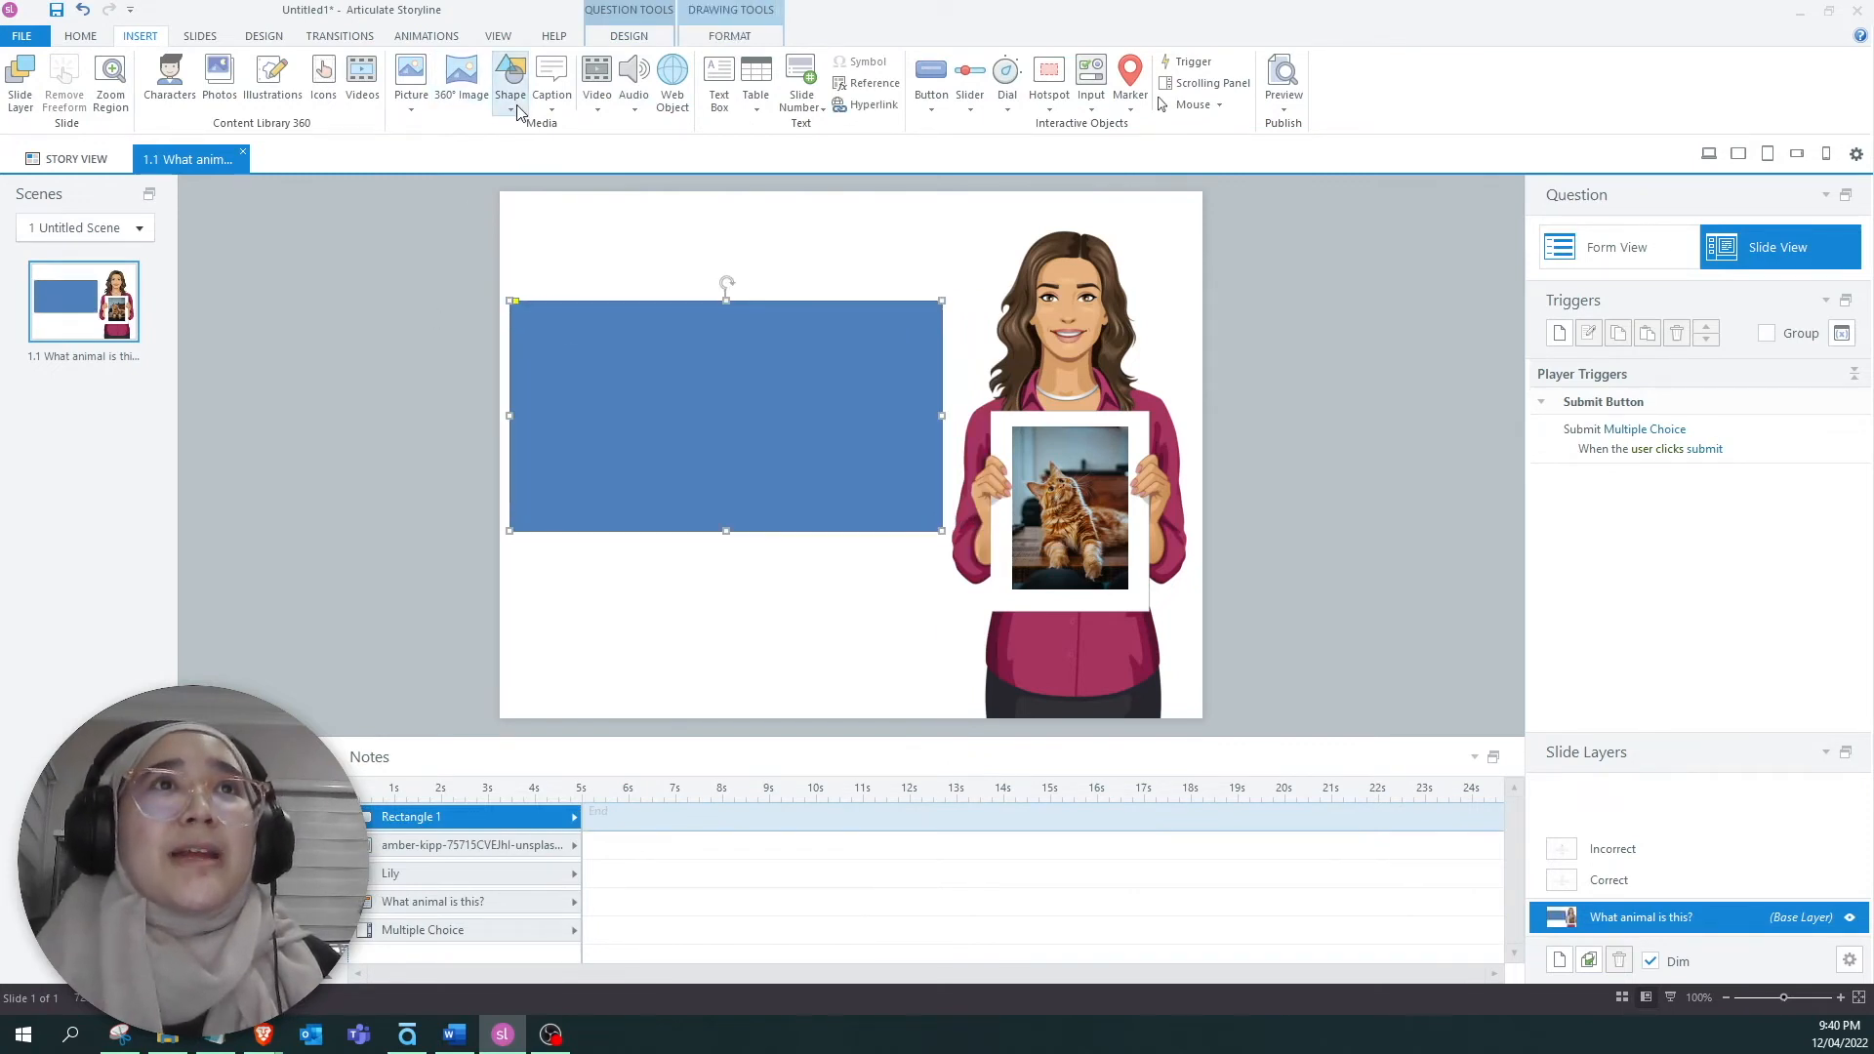
pyautogui.rightClick(753, 395)
pyautogui.click(837, 545)
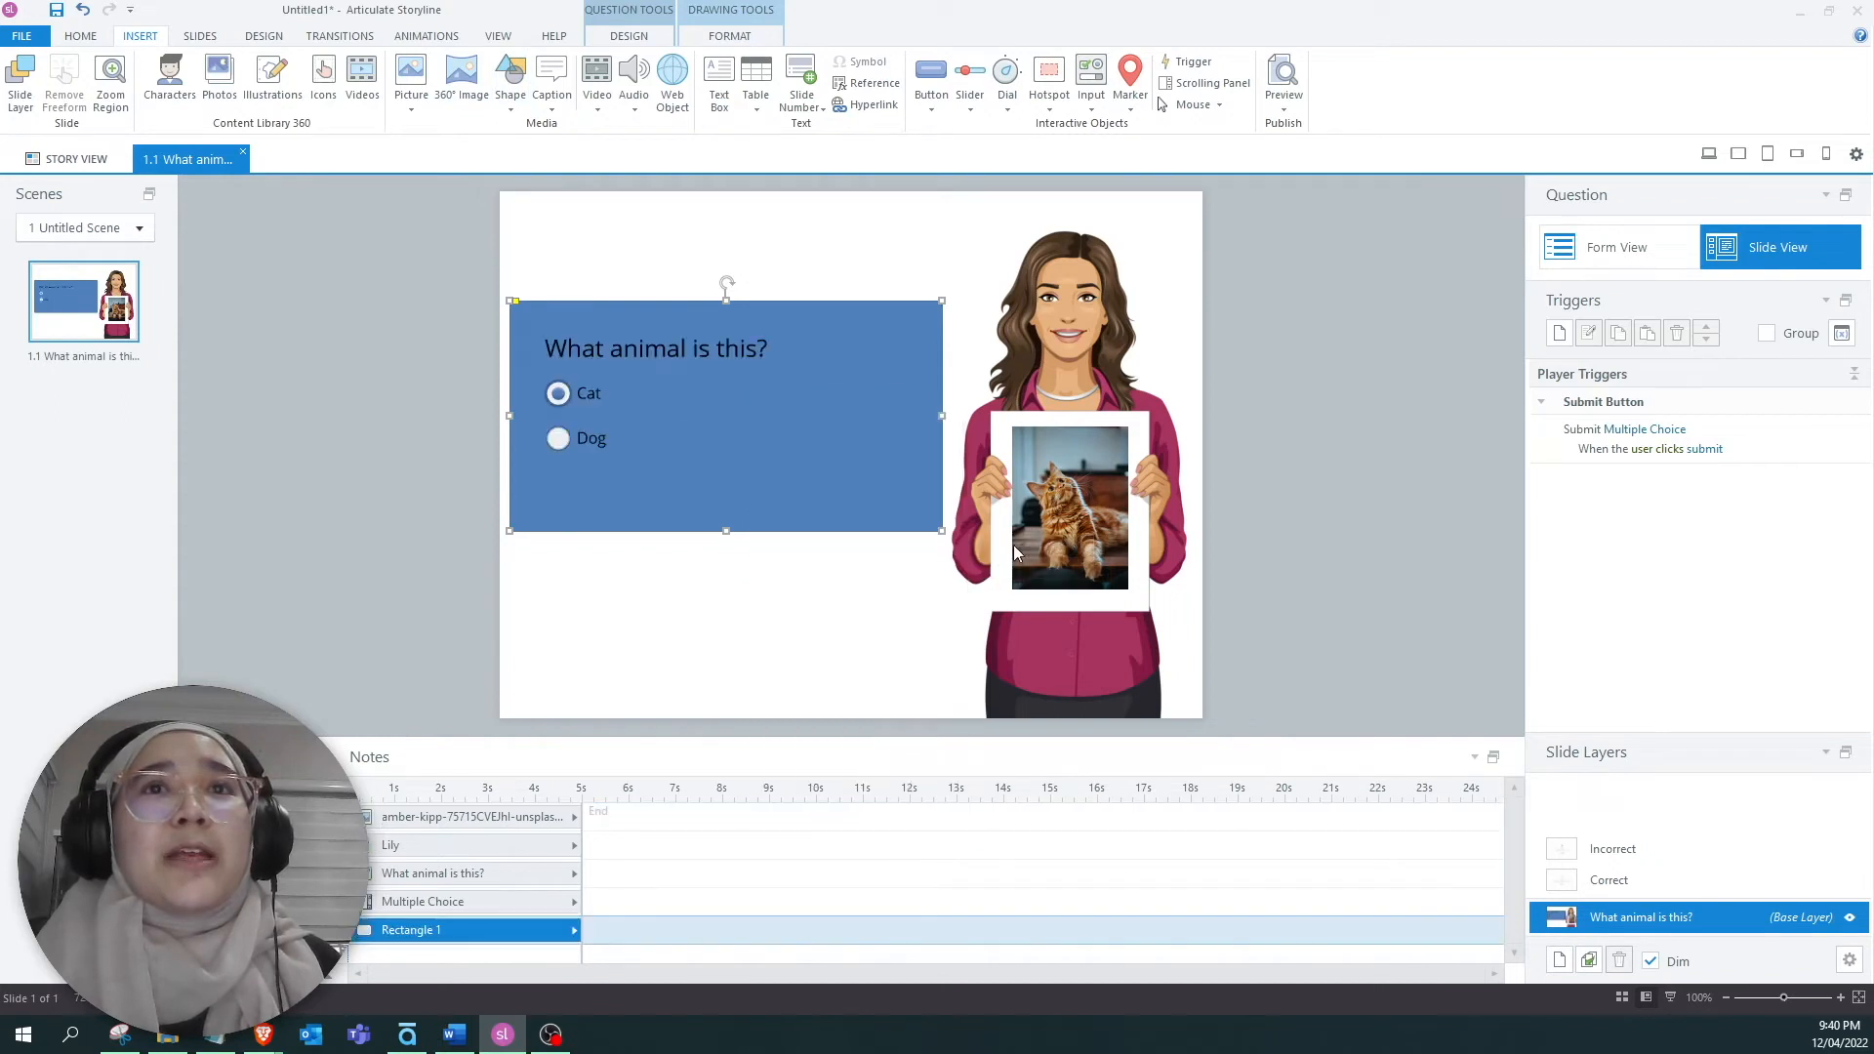
# Apply the solid orange shape style to the rectangle behind the question.
pyautogui.click(758, 39)
pyautogui.click(724, 83)
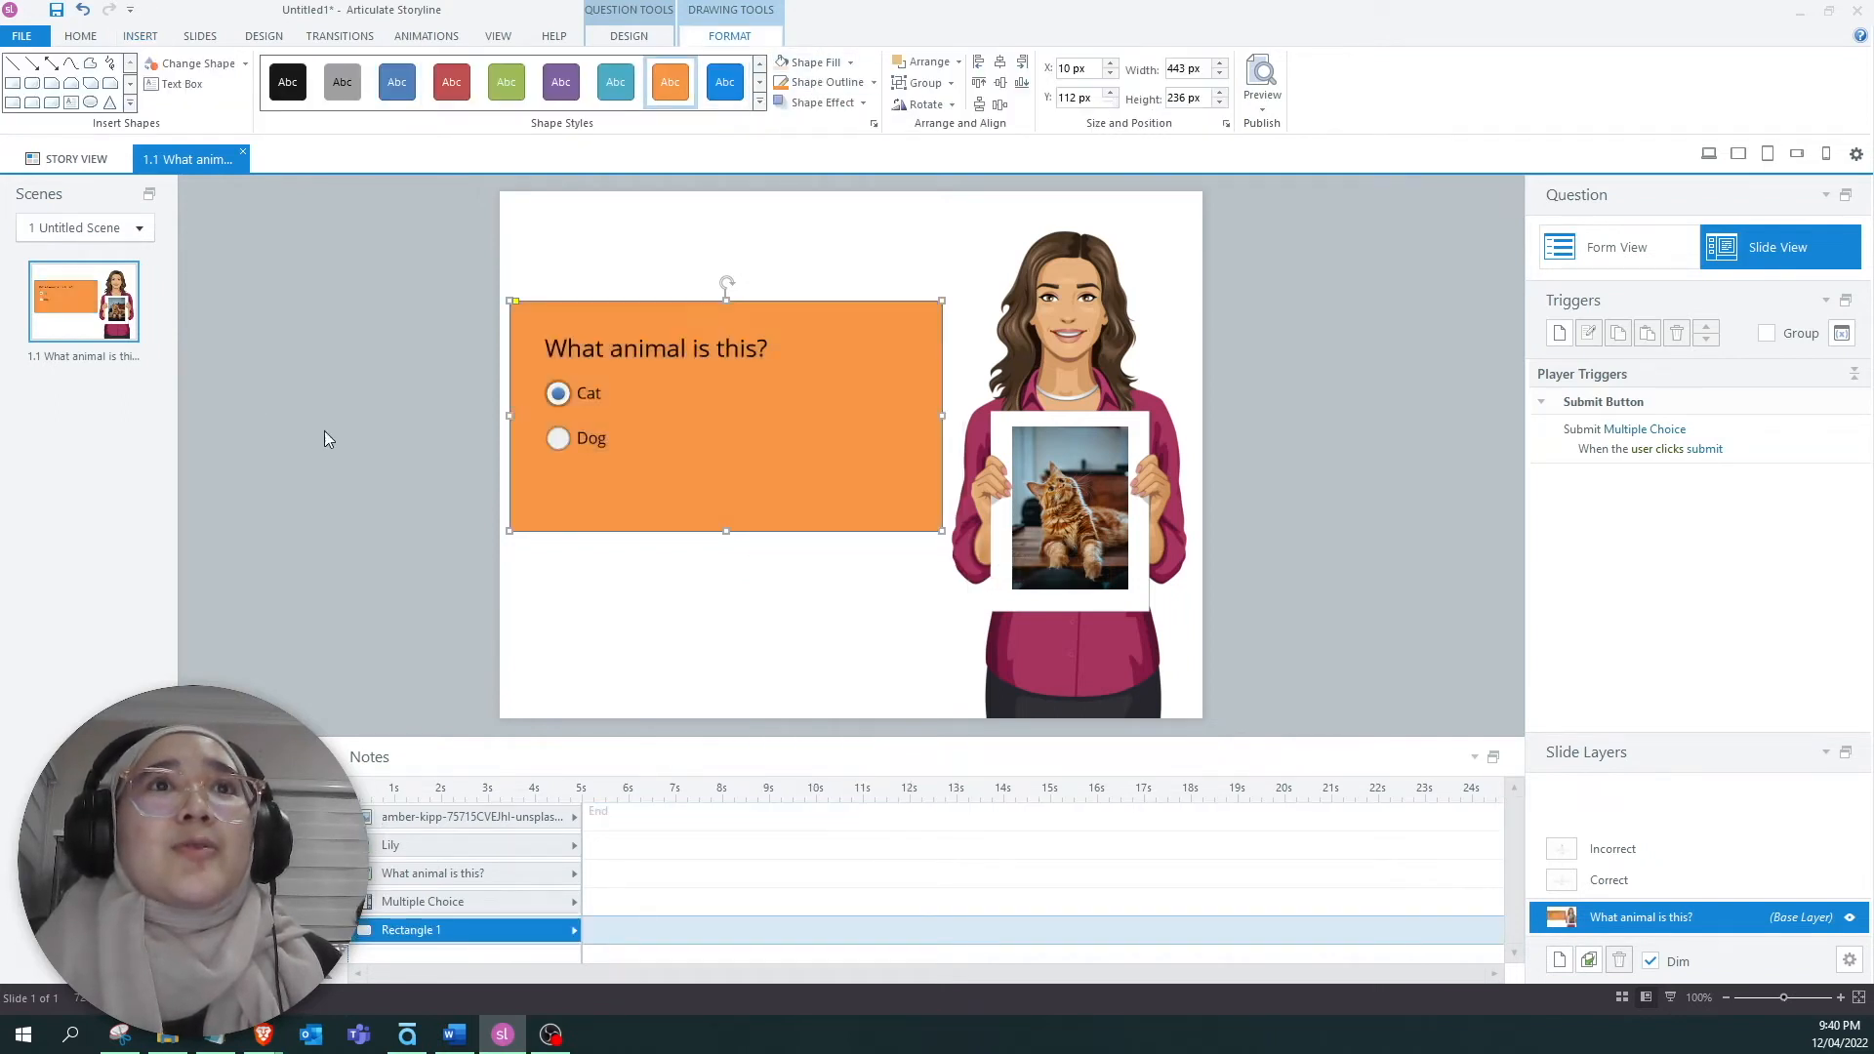
pyautogui.click(324, 430)
pyautogui.click(771, 435)
pyautogui.click(512, 524)
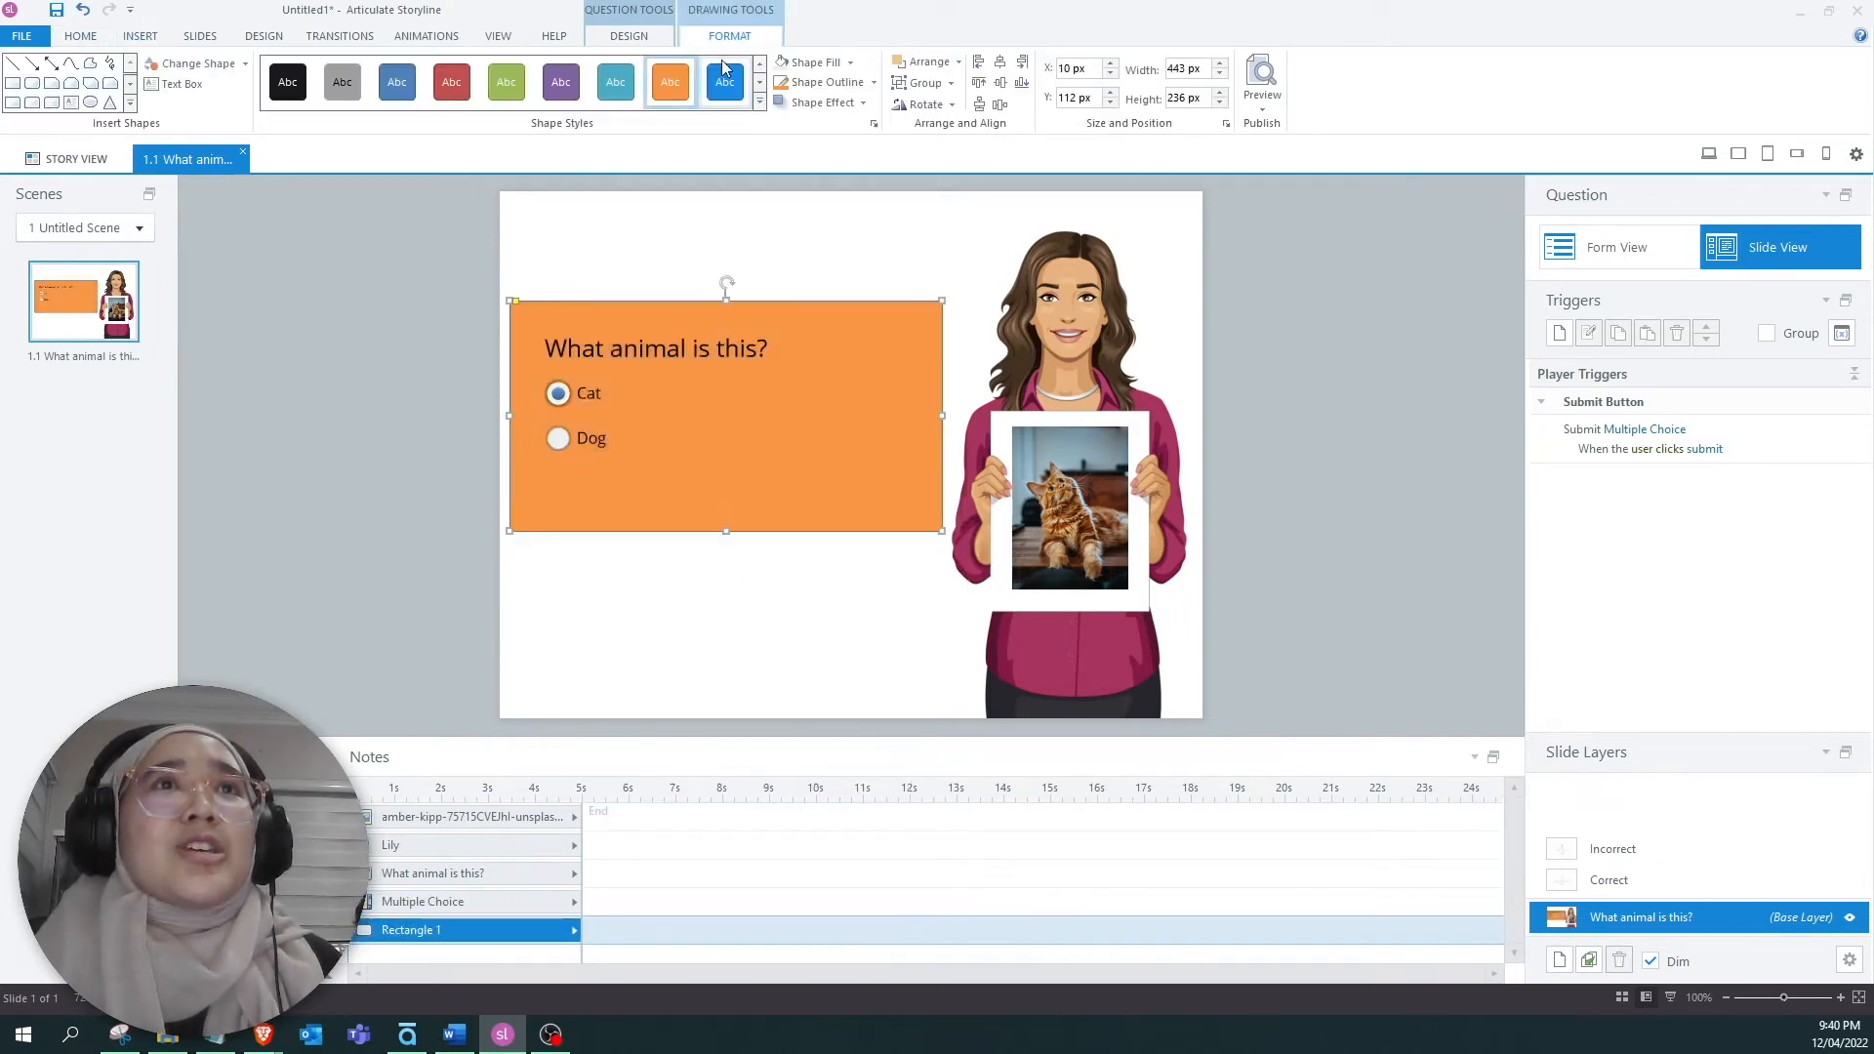
# Try a light orange gradient shape style on the rectangle behind the question and undo it.
pyautogui.click(761, 106)
pyautogui.click(671, 191)
pyautogui.click(322, 427)
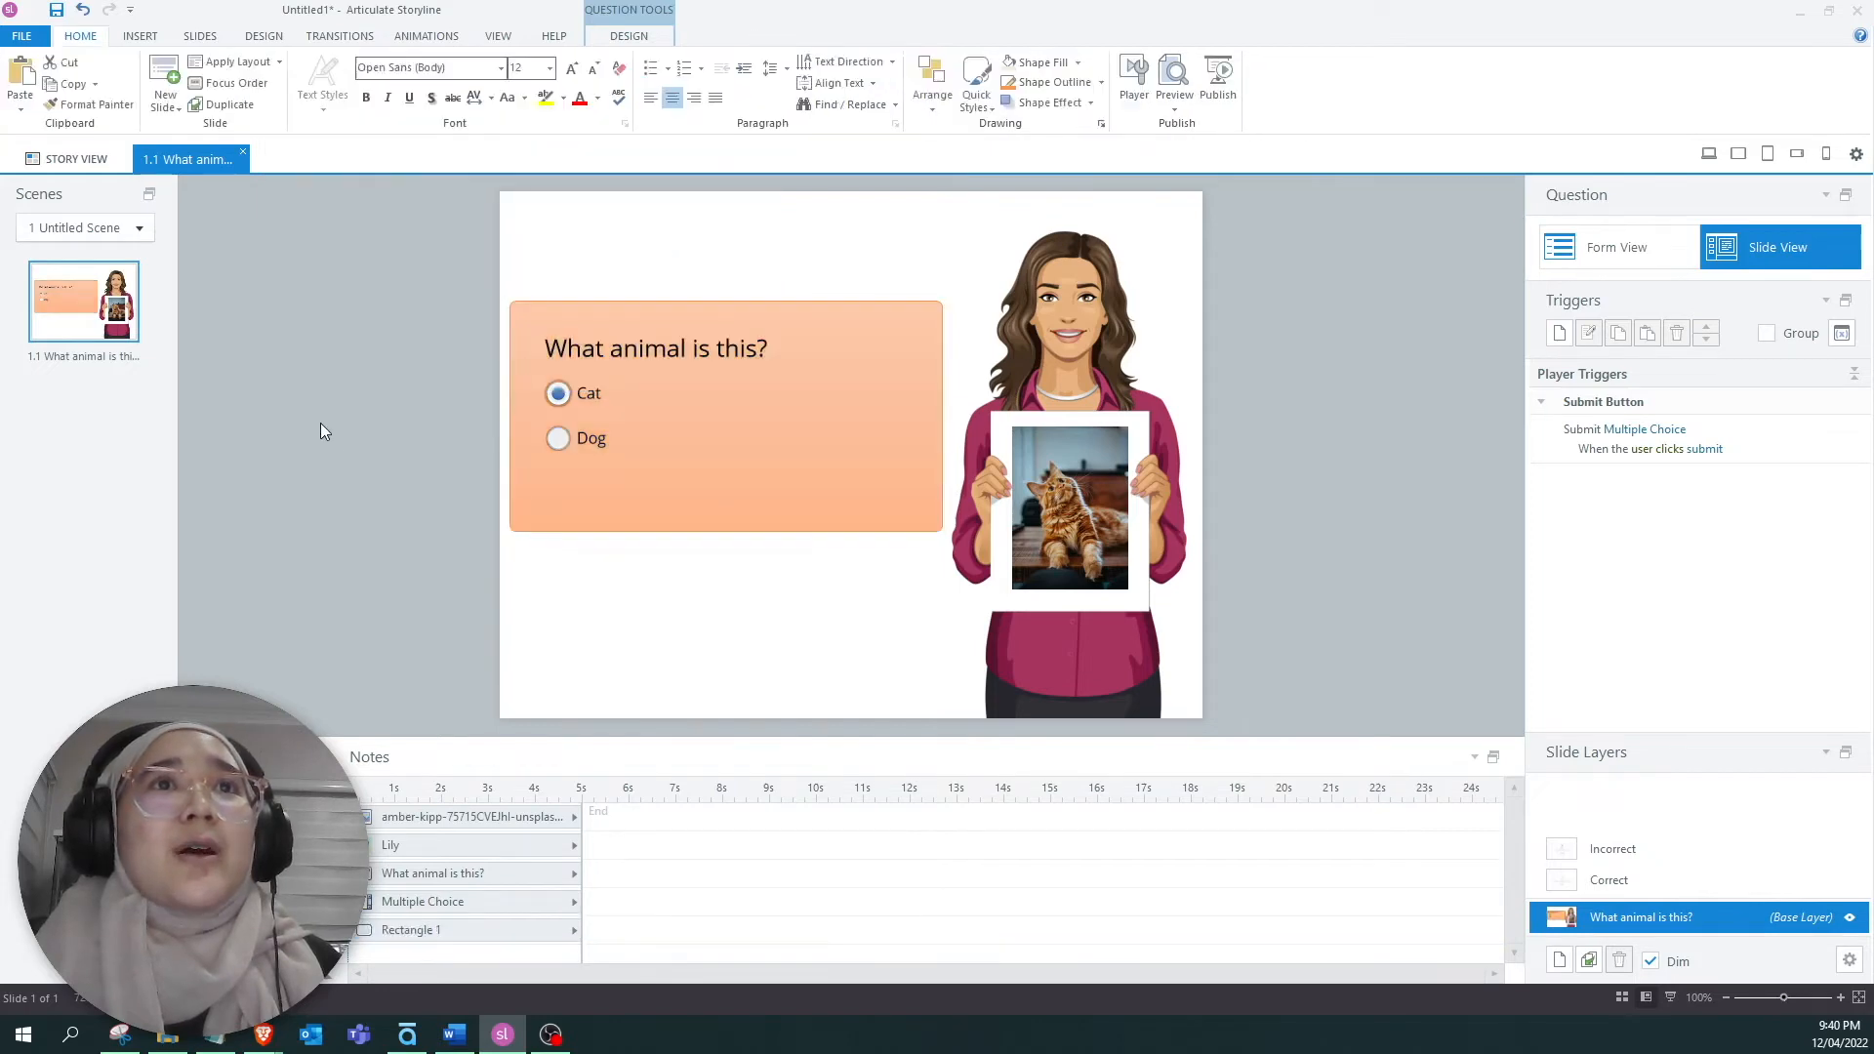
pyautogui.hotkey('ctrl', 'z')
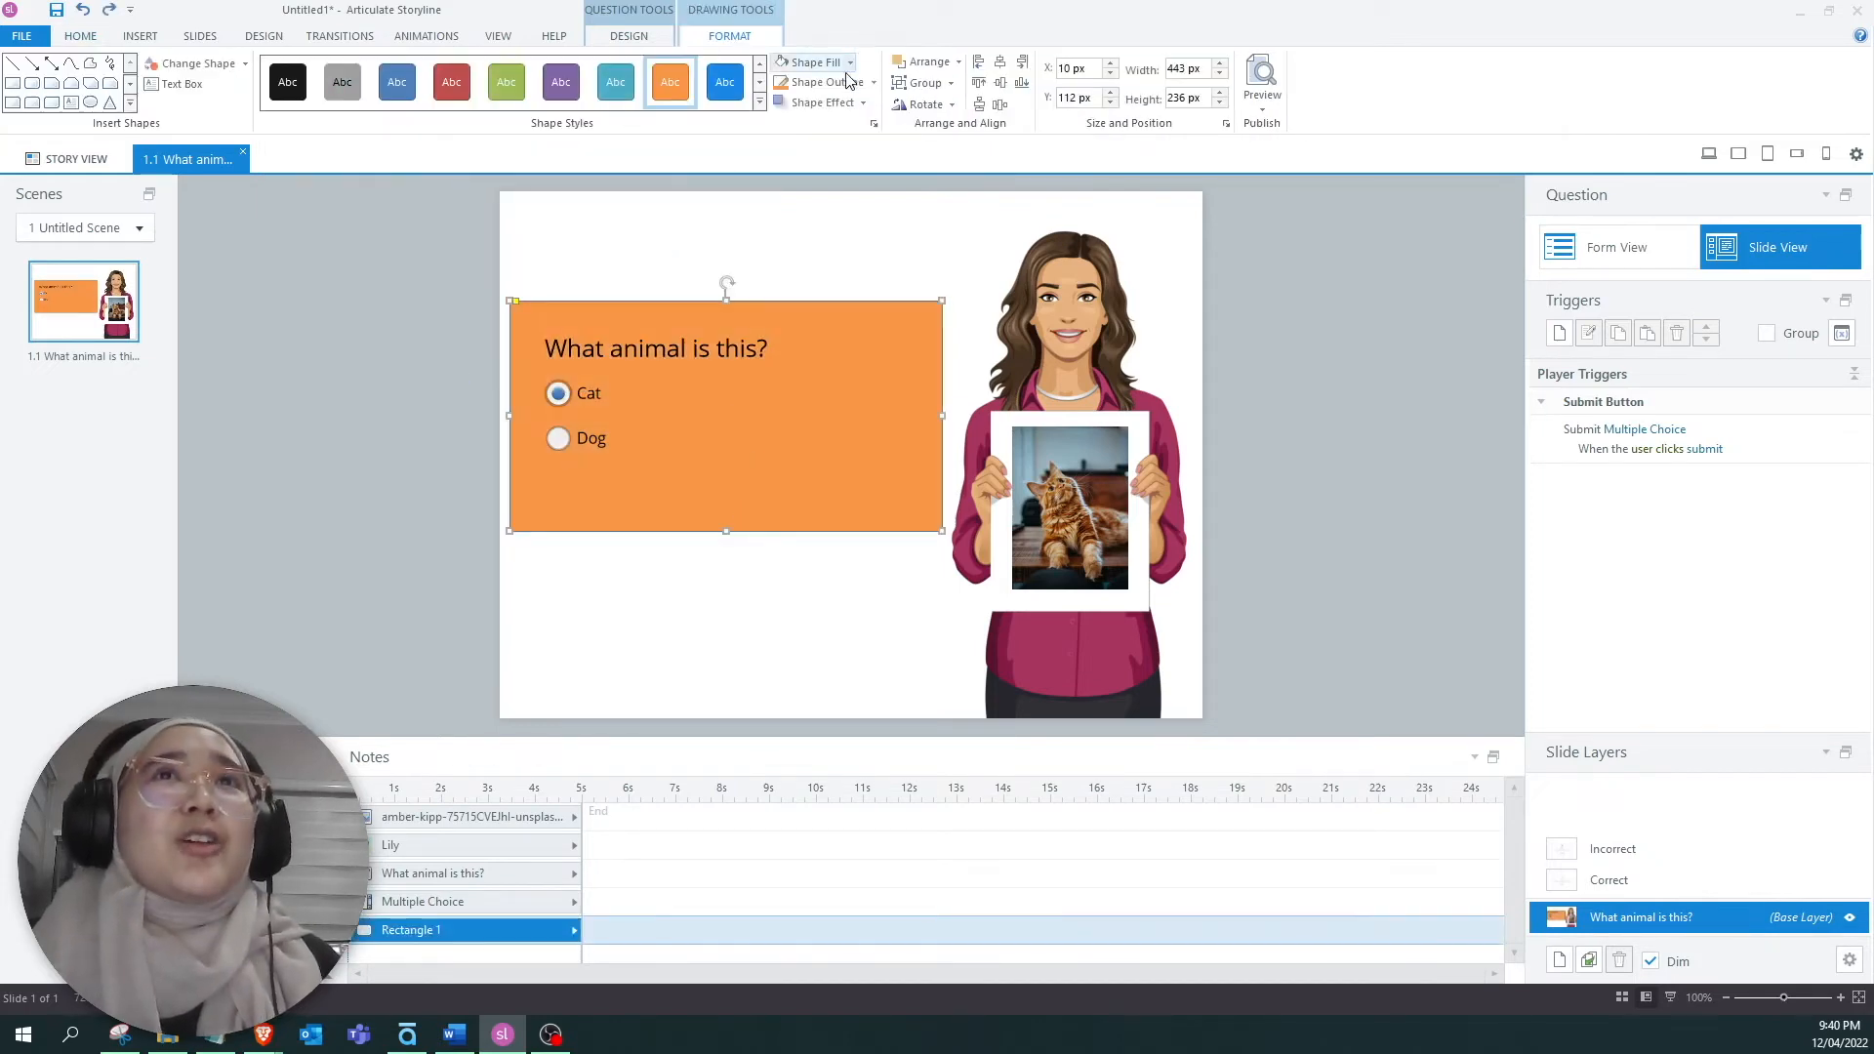
# Give the rectangle behind the question and choices a pale orange fill.
pyautogui.click(818, 63)
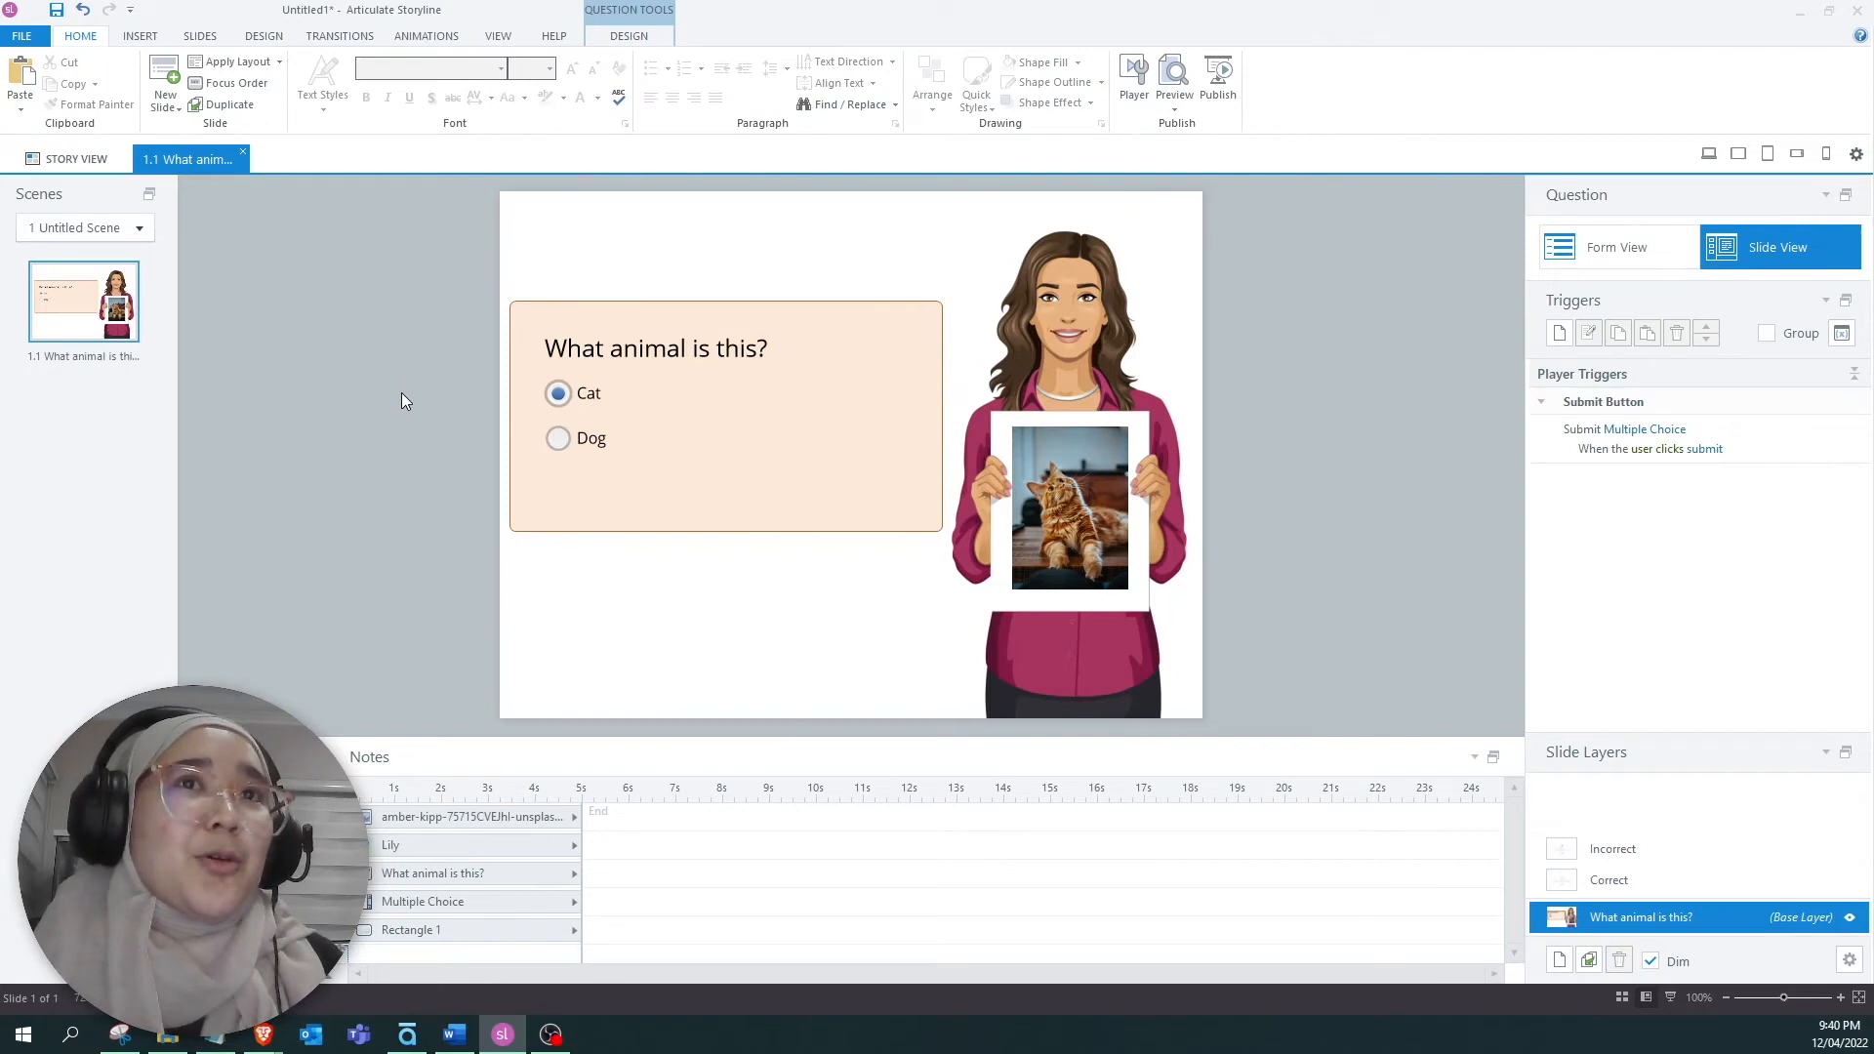